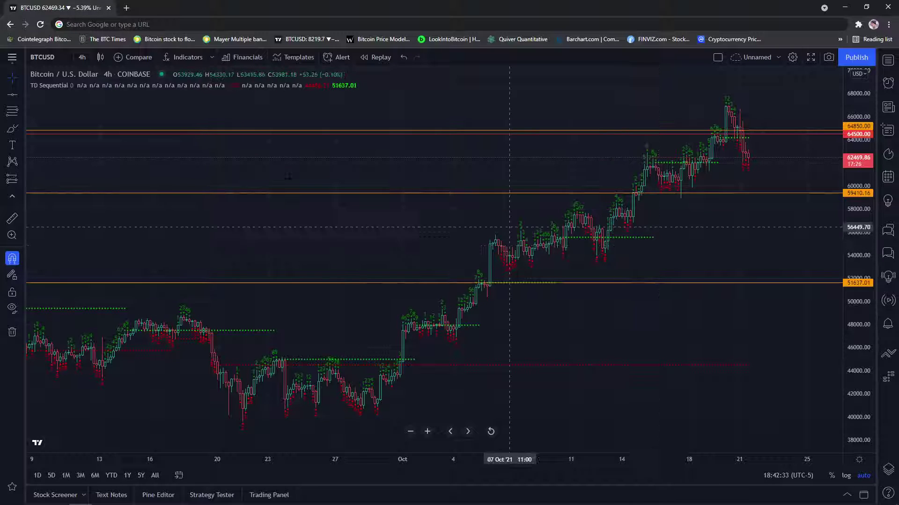
Flip the BTCUSD chart through monthly and daily candles, then back to 4-hour
left_click(80, 57)
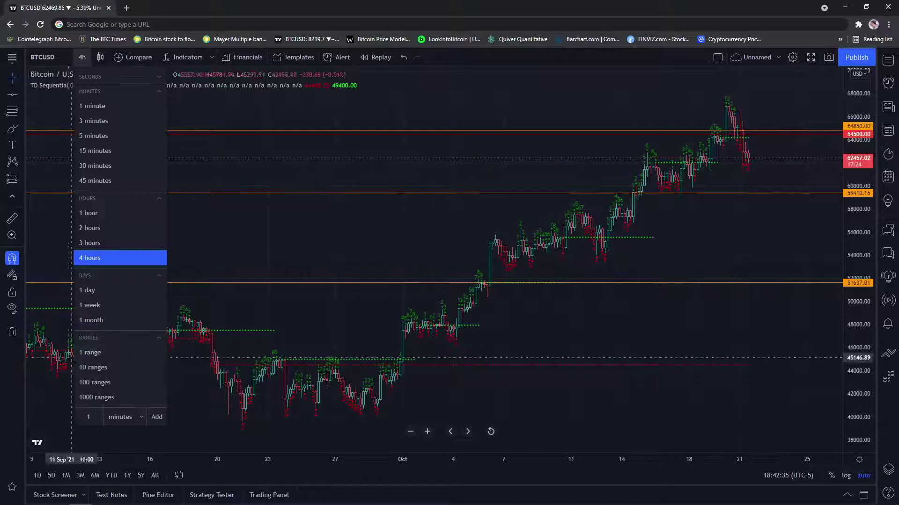
left_click(91, 319)
scroll(516, 387, "up", 3)
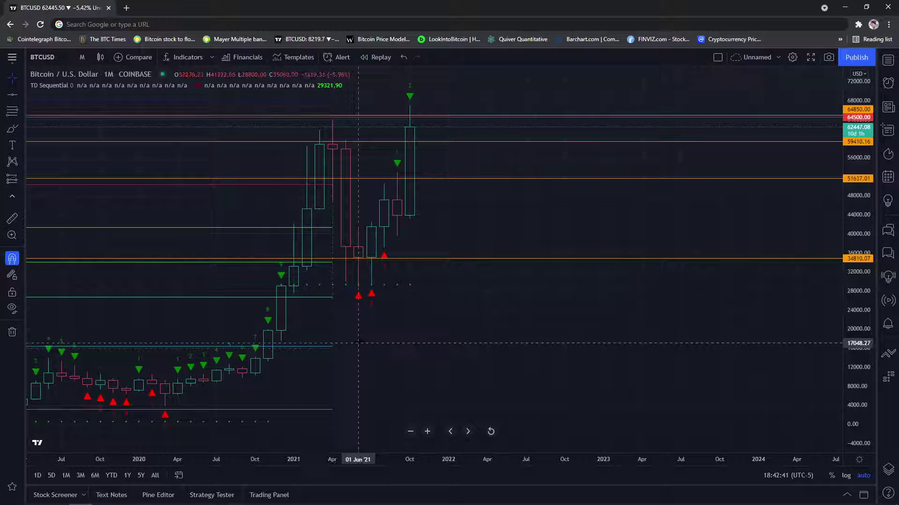
left_click(81, 57)
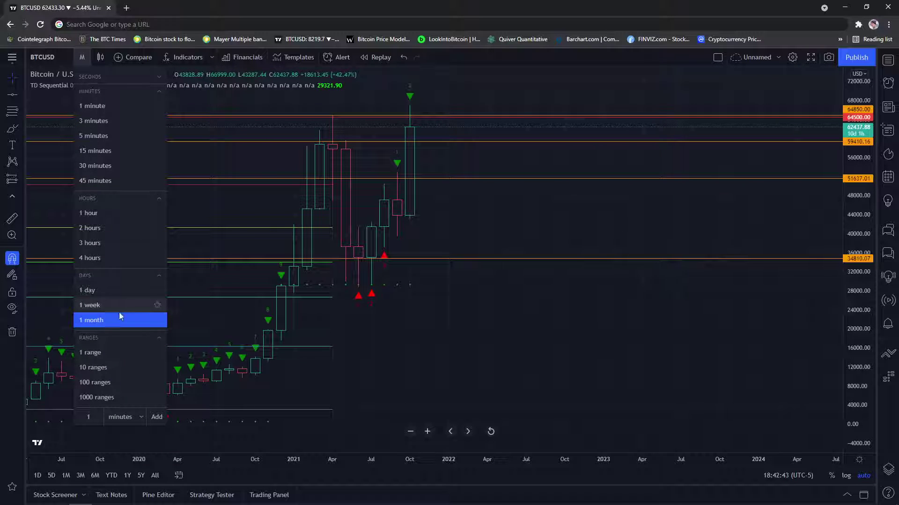
left_click(105, 290)
left_click_drag(344, 334, 258, 335)
left_click(82, 57)
left_click(99, 257)
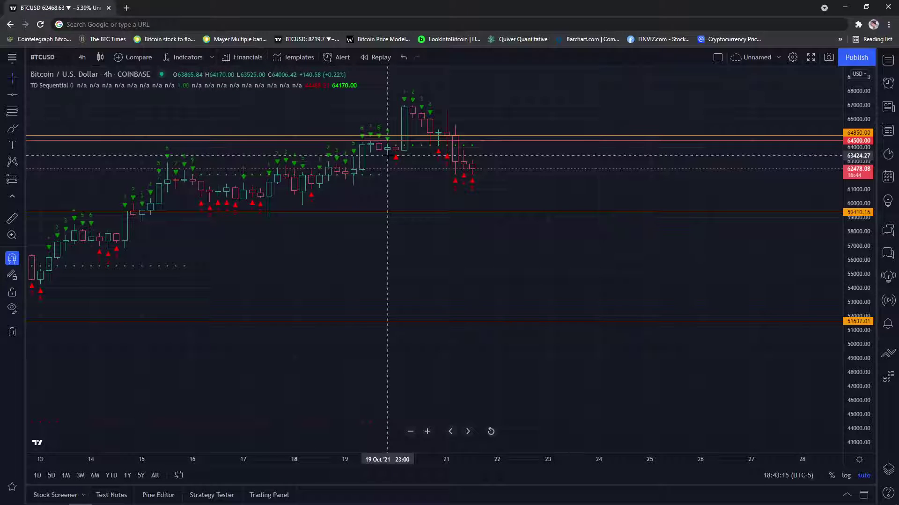
Zoom and pan the 4-hour chart back to the March–May 2021 price action
left_click(82, 57)
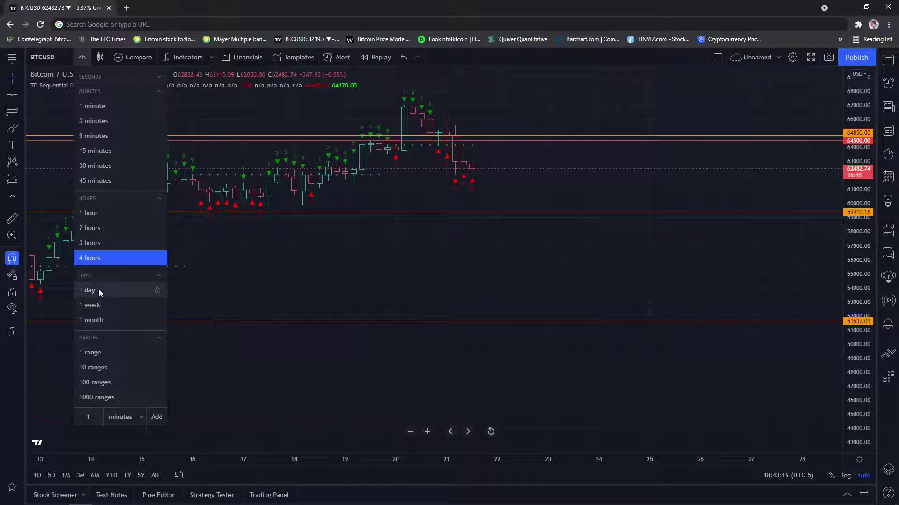
left_click(108, 258)
scroll(320, 273, "down", 10)
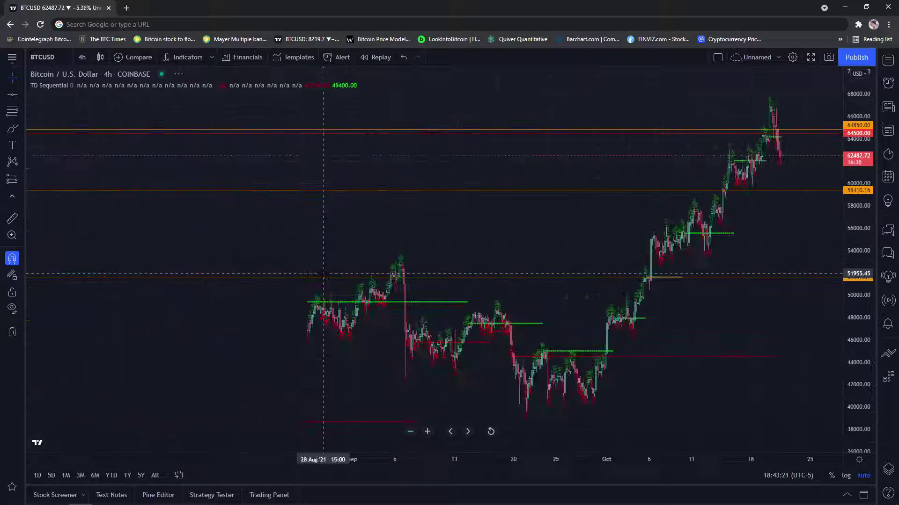
scroll(324, 275, "down", 5)
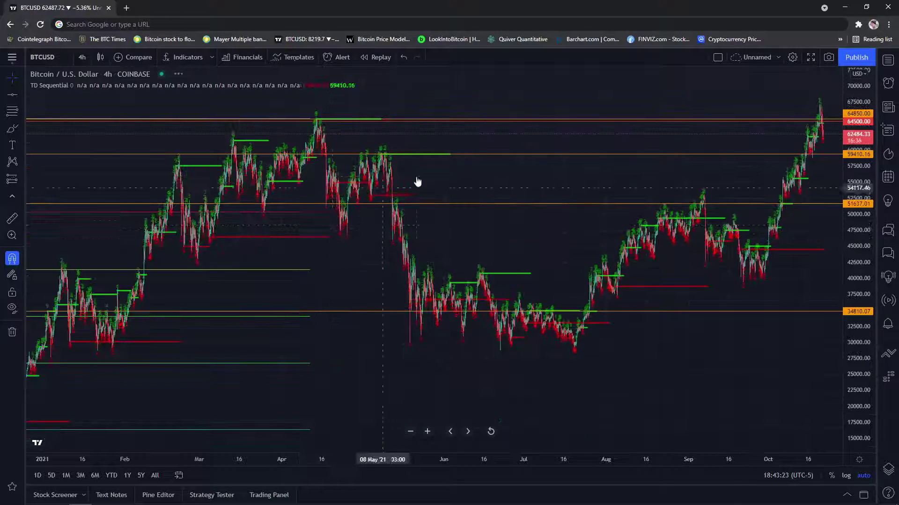
left_click_drag(129, 198, 363, 199)
scroll(363, 199, "up", 5)
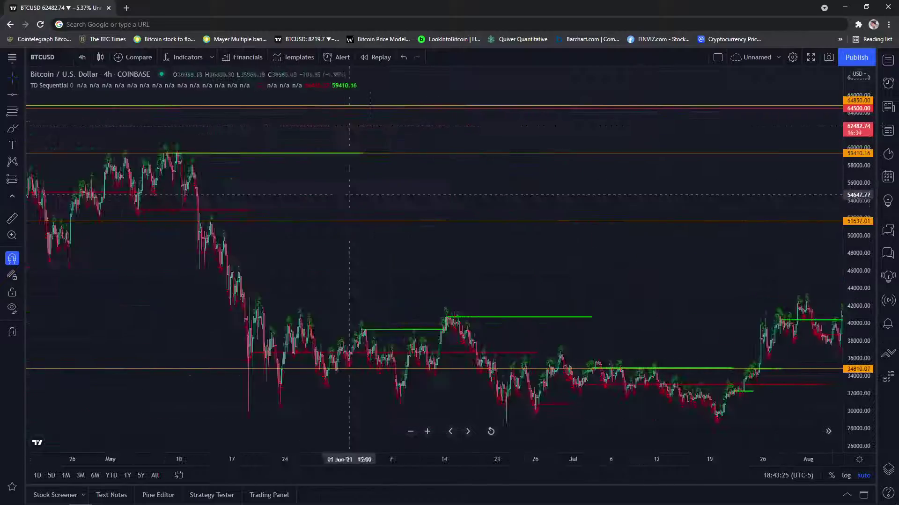
scroll(411, 209, "up", 5)
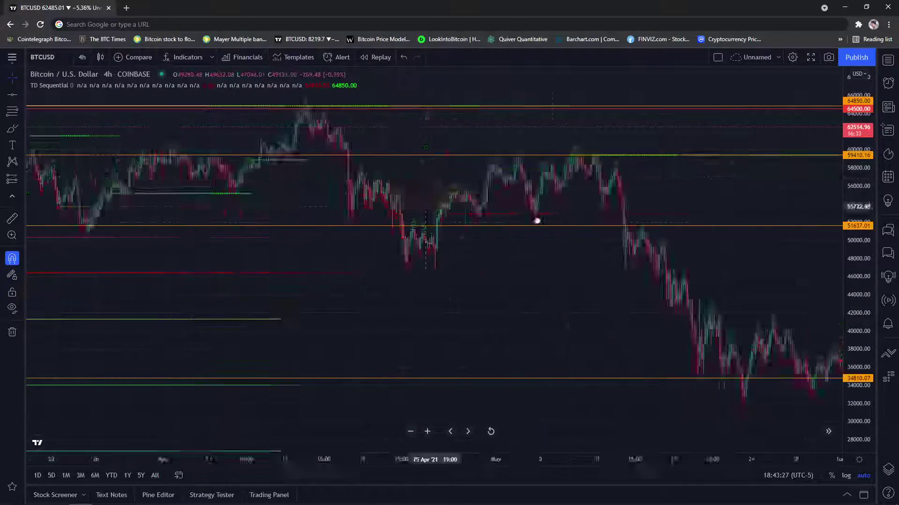
left_click_drag(359, 191, 493, 333)
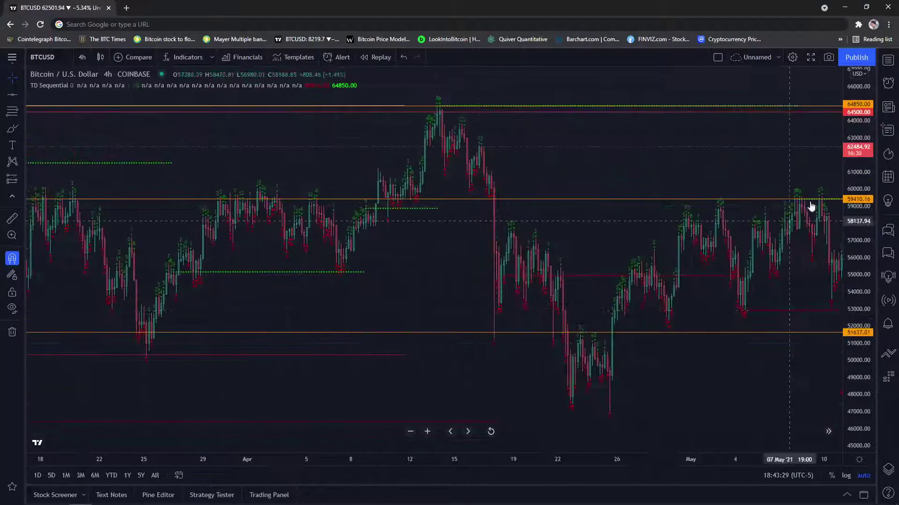
scroll(459, 277, "up", 4)
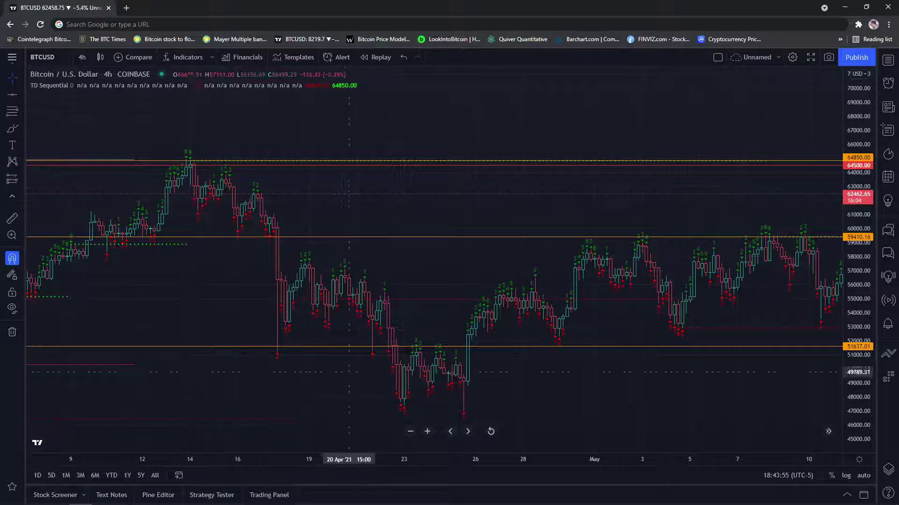
Reset to the latest candles with empty space on the right, and open Indicators & Strategies
left_click(491, 431)
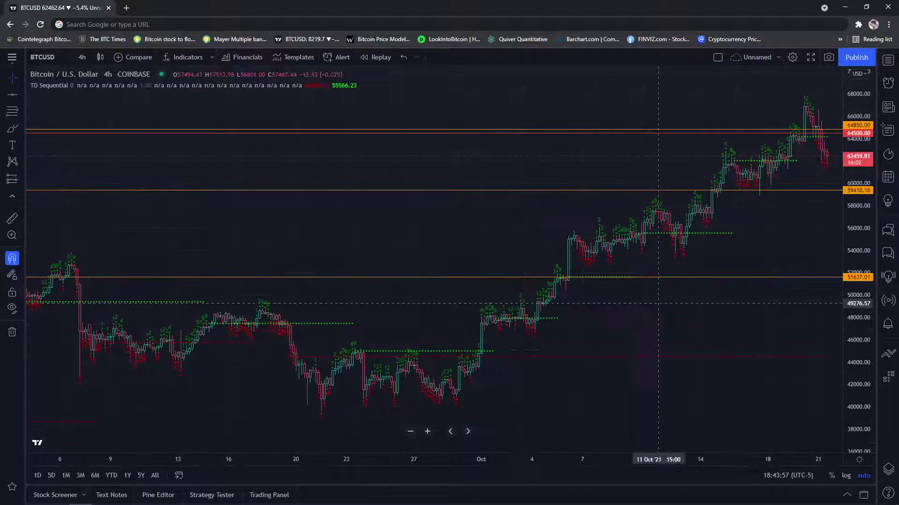
left_click_drag(667, 311, 396, 281)
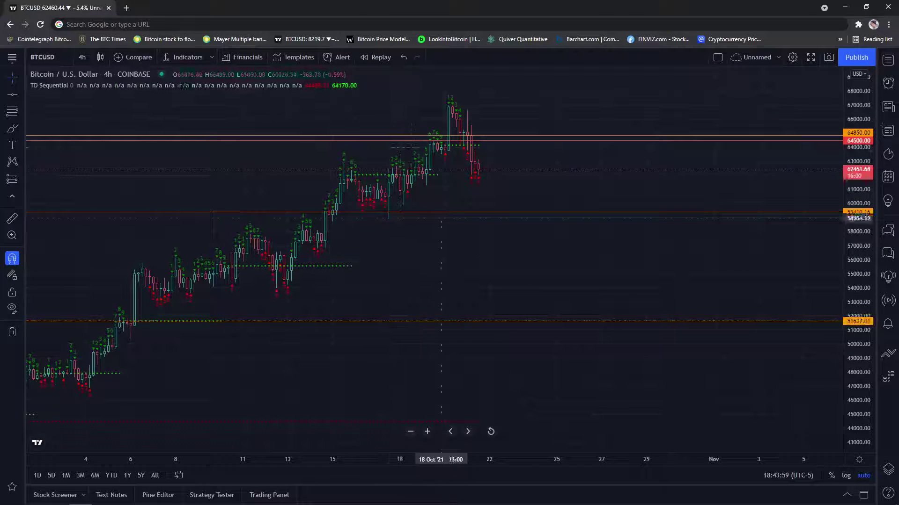
left_click(183, 57)
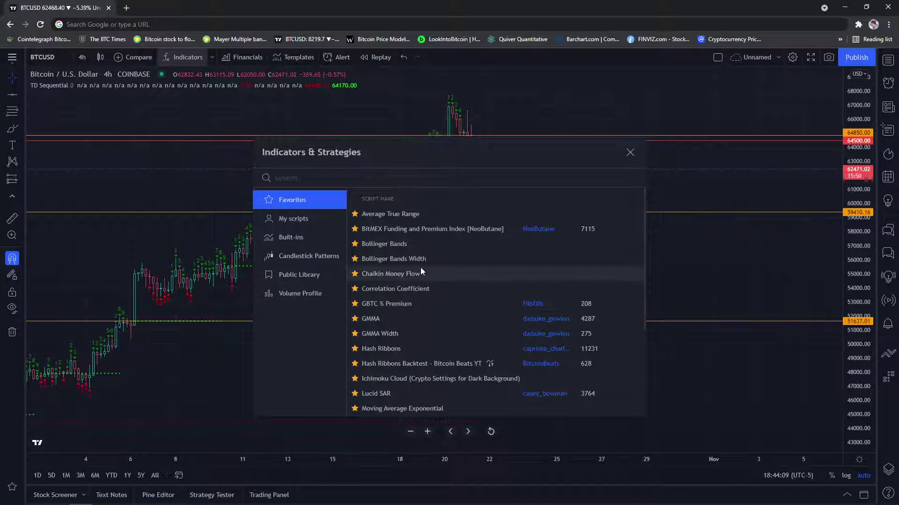
Add Chaikin Money Flow from Favorites, close the dialog, and bring up the interval choices
left_click(407, 275)
left_click(630, 152)
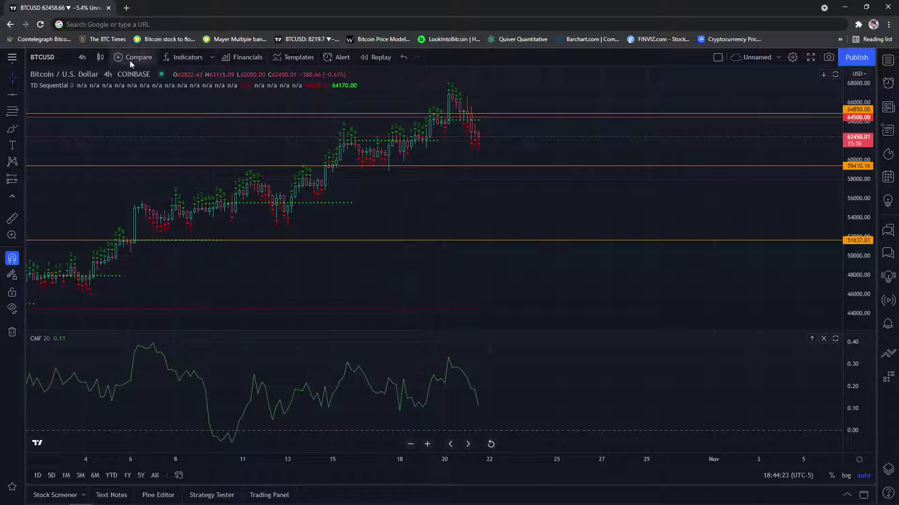
left_click(86, 57)
Step the chart through daily, 4-hour and 1-hour candles, settling on 4-hour and zooming out
left_click(98, 281)
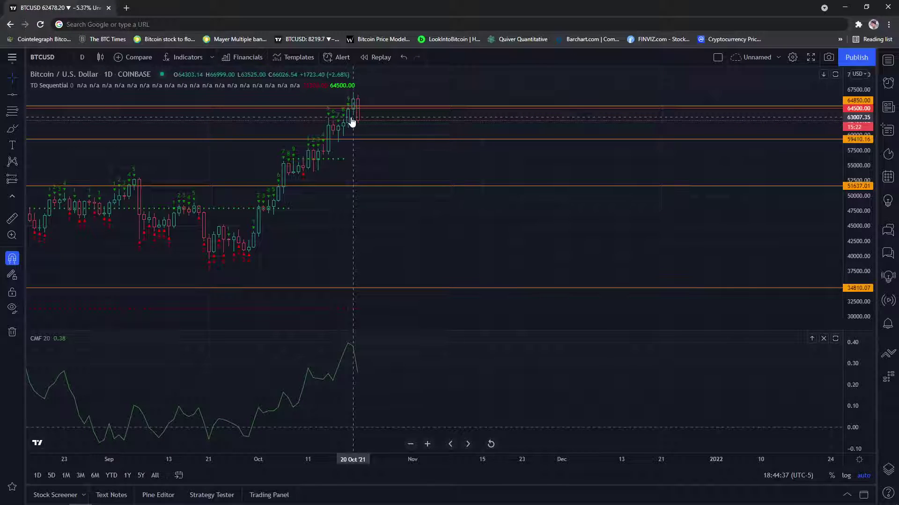
left_click(80, 56)
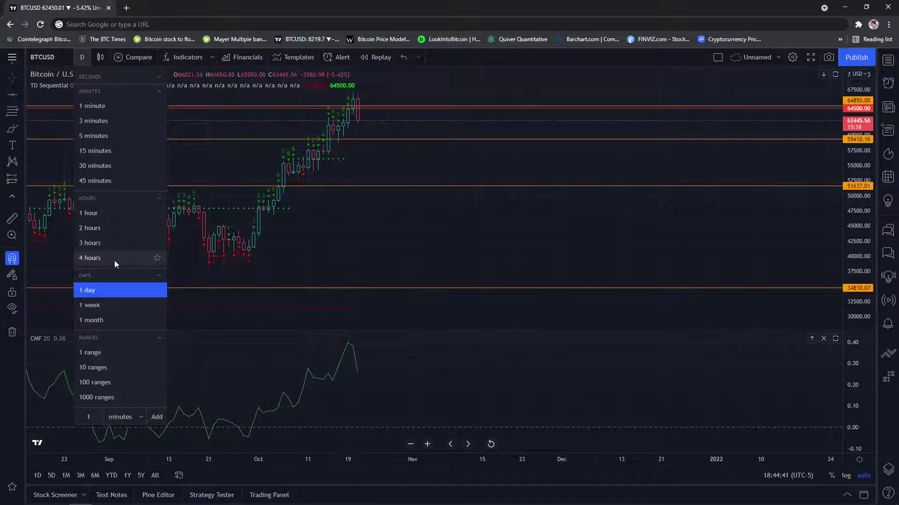
left_click(114, 258)
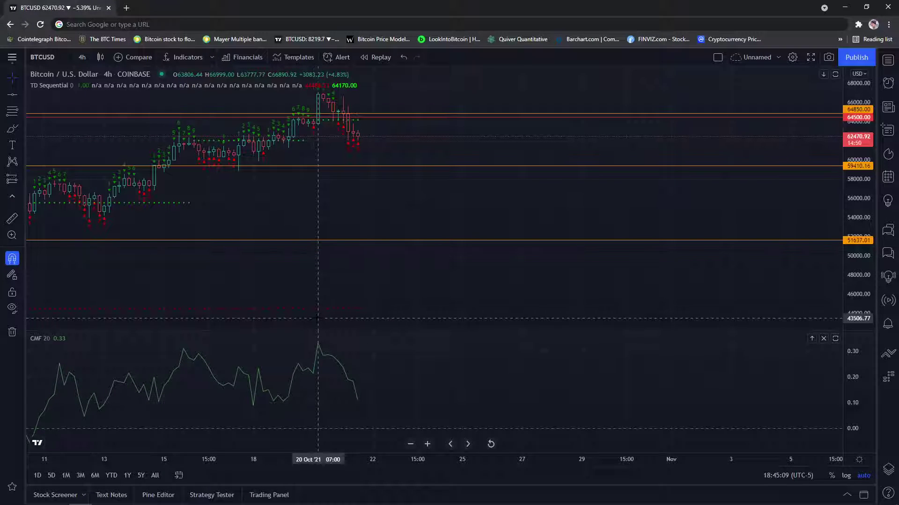
left_click(77, 58)
left_click(92, 213)
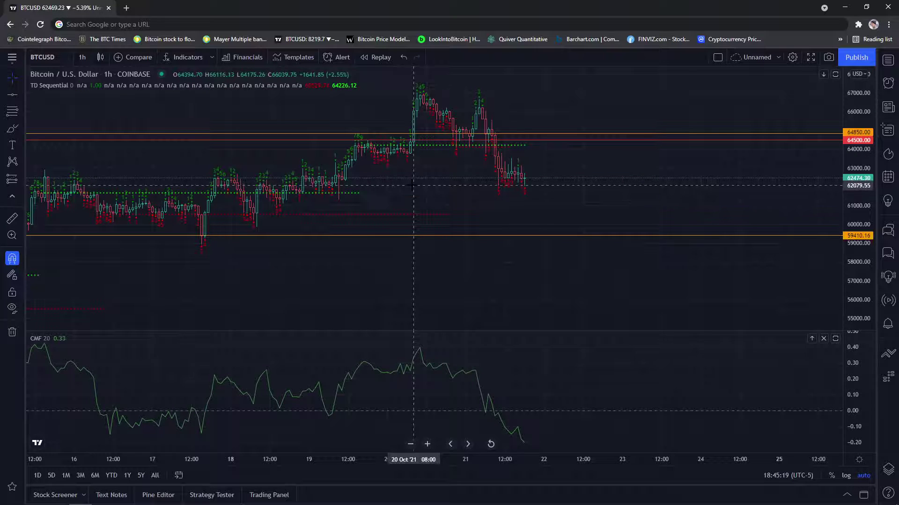
left_click(85, 58)
left_click(99, 256)
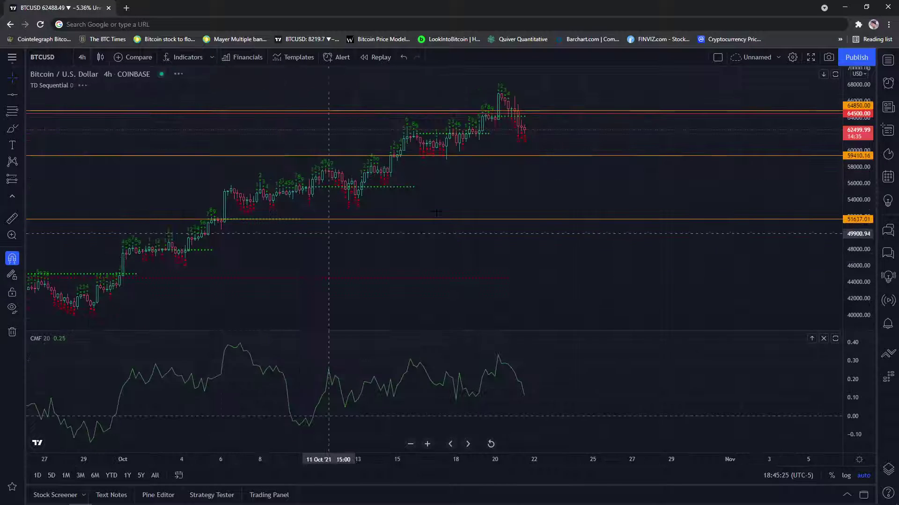
scroll(456, 204, "up", 3)
scroll(348, 158, "down", 3)
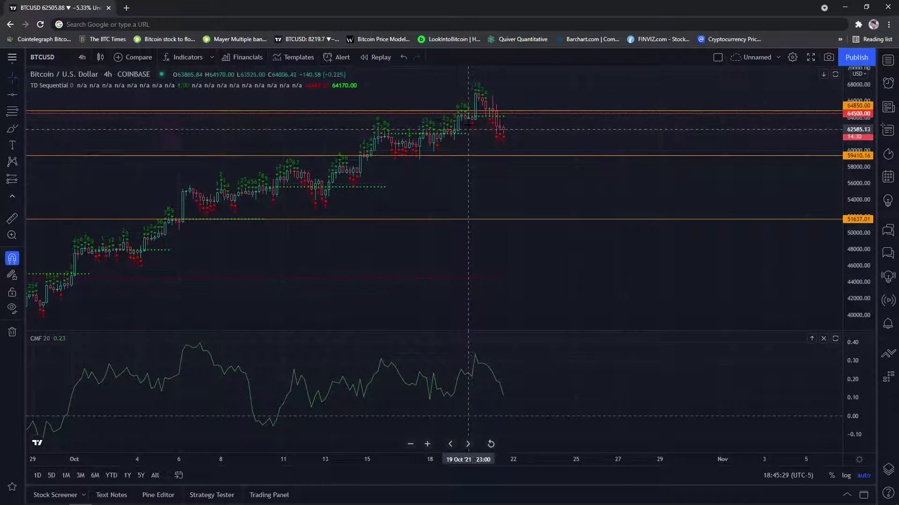
scroll(338, 142, "down", 3)
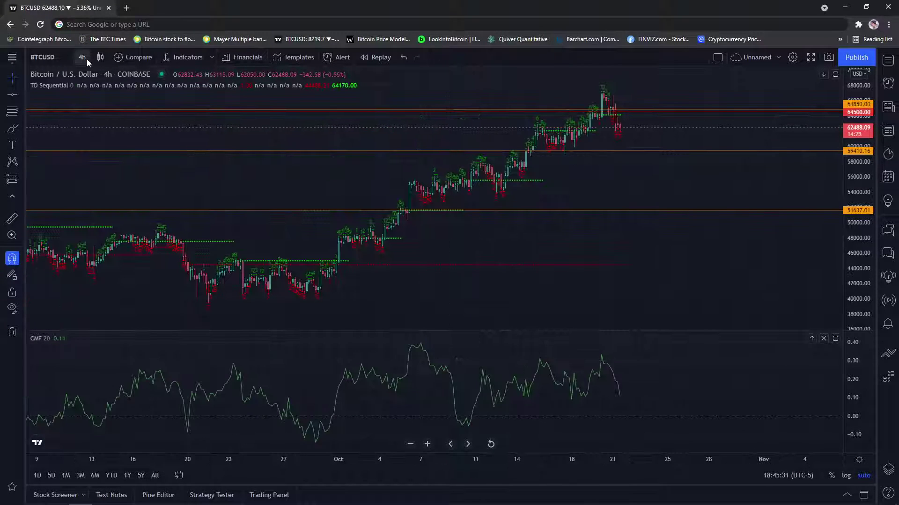
scroll(225, 141, "down", 4)
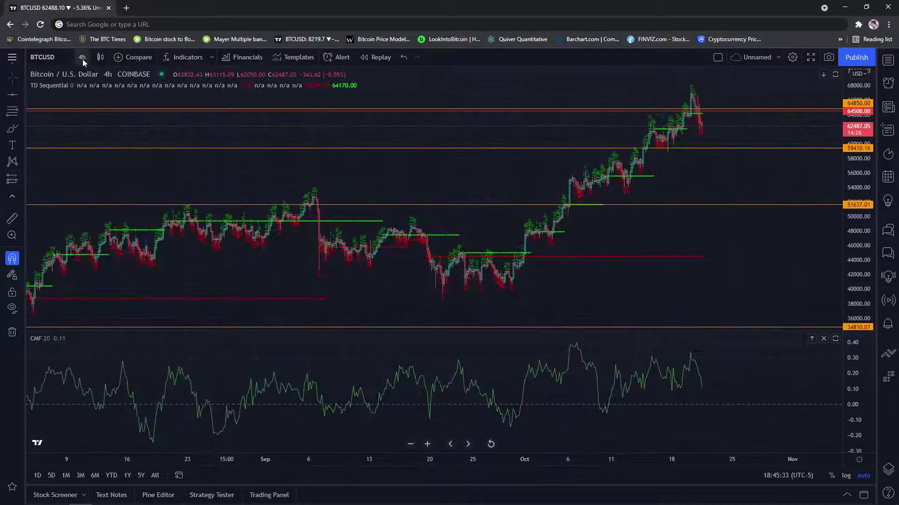
On daily candles, draw a falling CMF trend line from the March peak to the April low
left_click(82, 58)
left_click(109, 291)
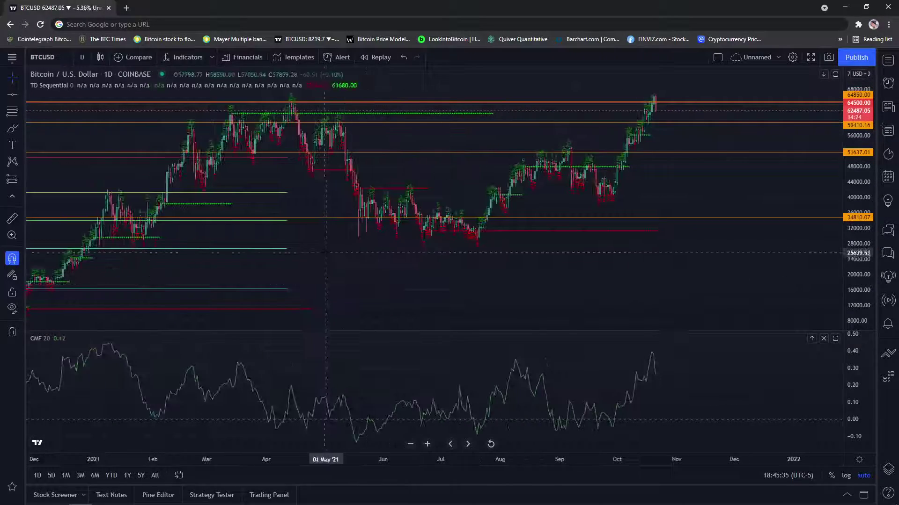
left_click_drag(327, 276, 454, 271)
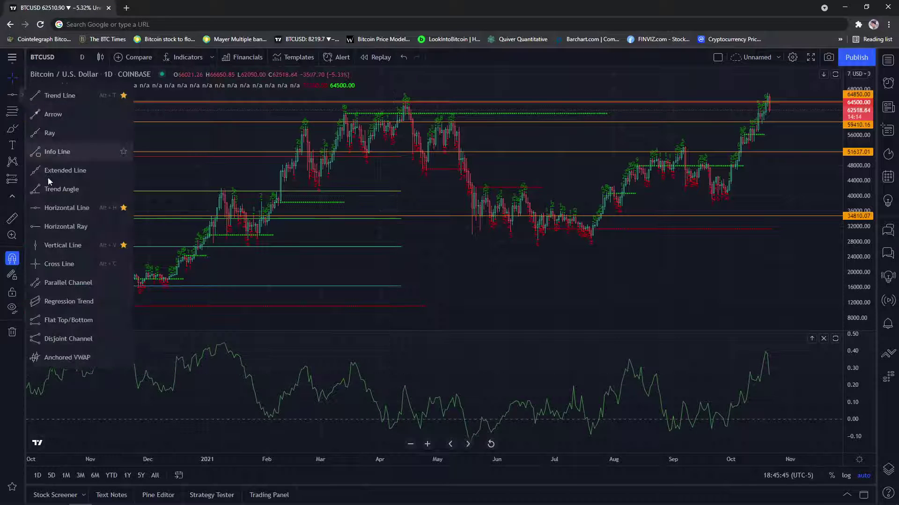
left_click(58, 95)
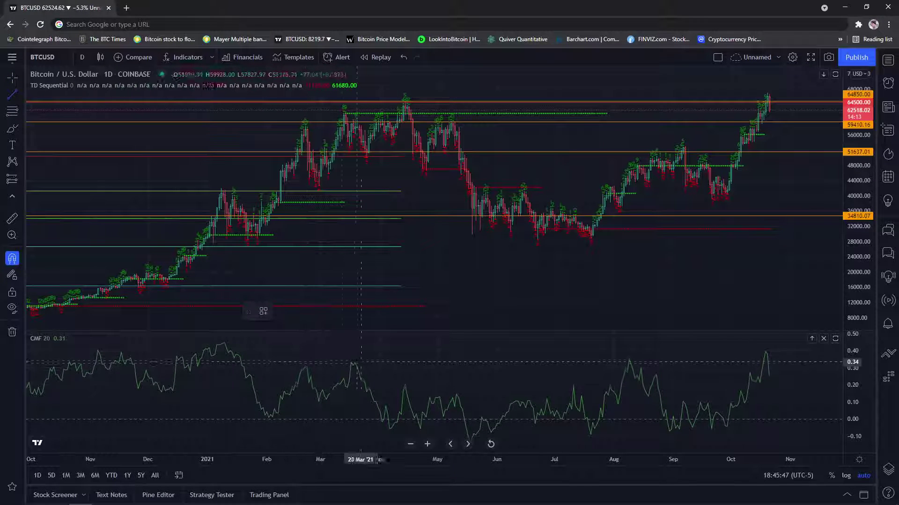
left_click(355, 362)
left_click(417, 390)
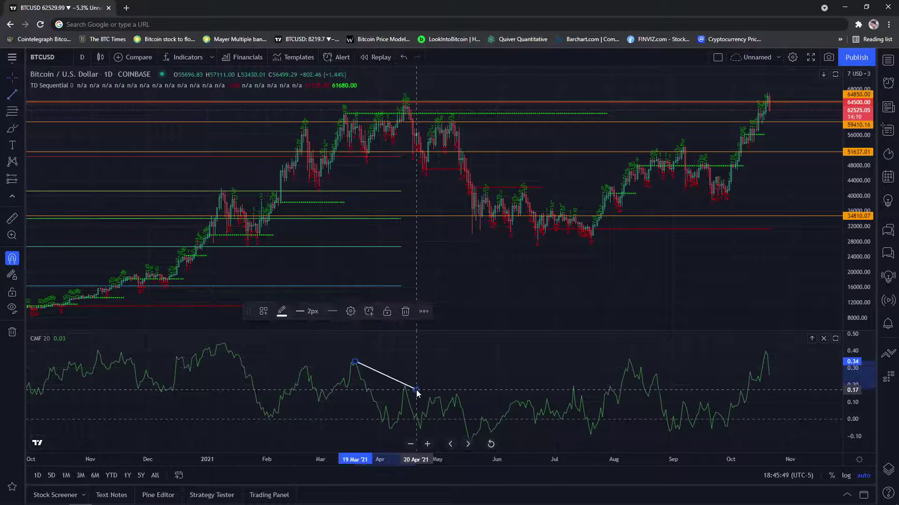
key("Escape")
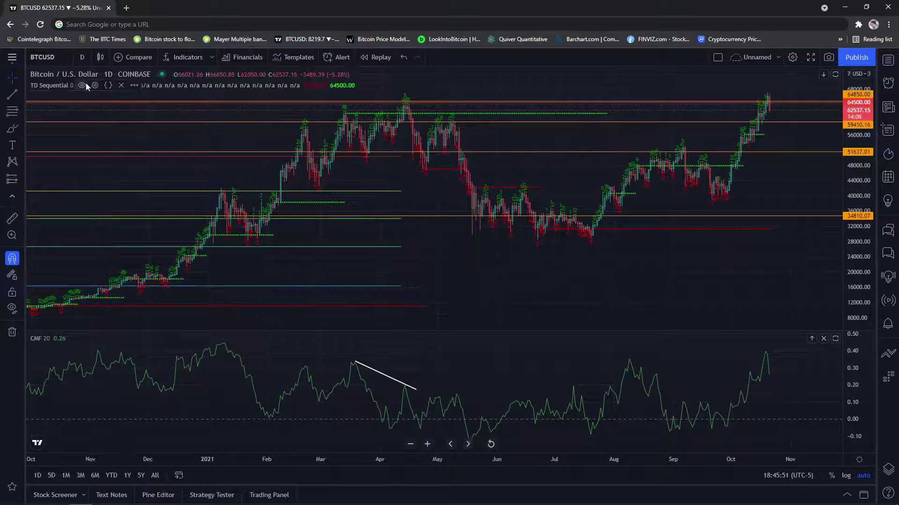
Hide TD Sequential, draw a trend line across the March–April price highs, then delete it
left_click(85, 83)
key("alt+t")
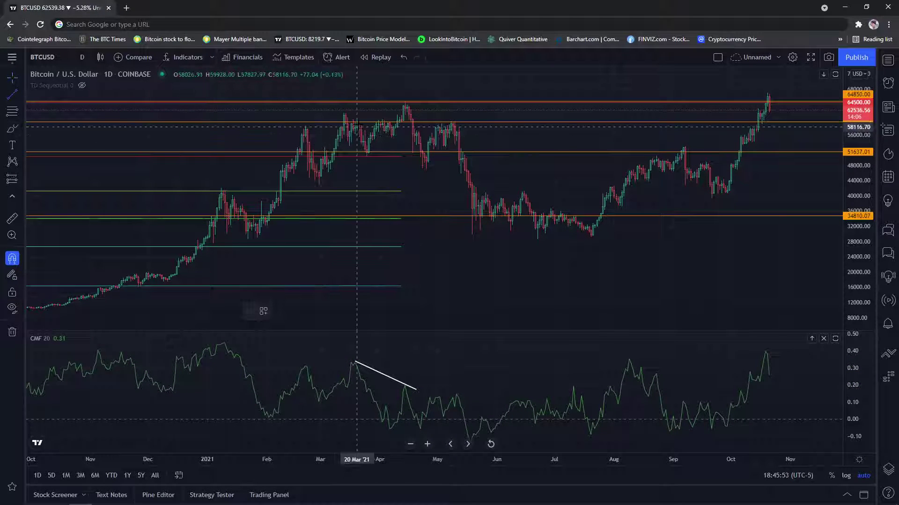
left_click(357, 120)
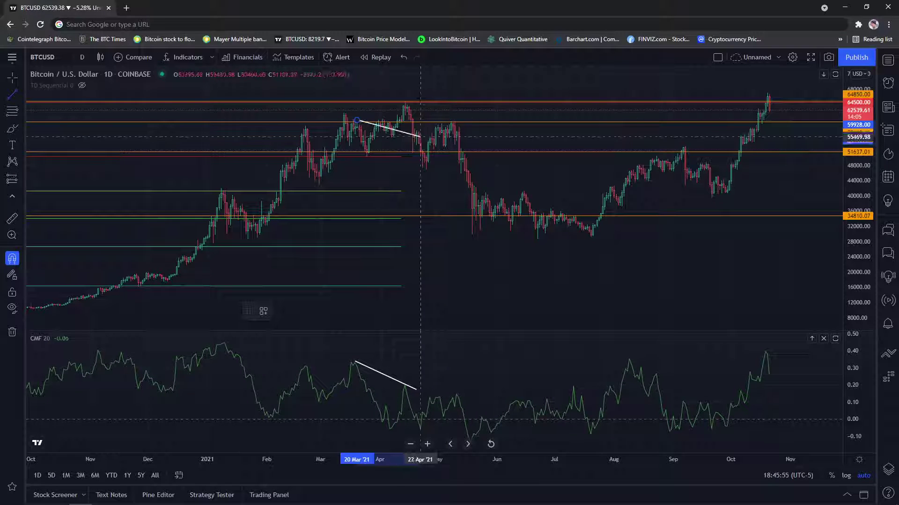
left_click(407, 106)
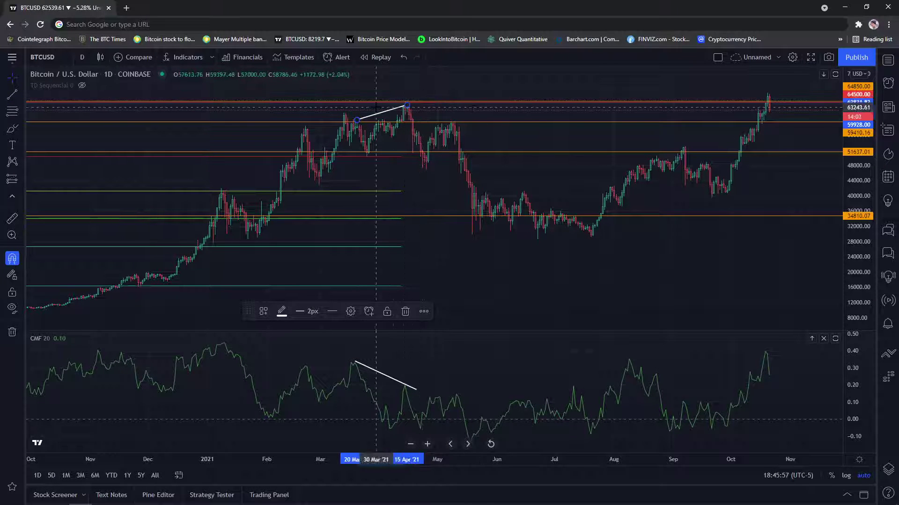
key("Escape")
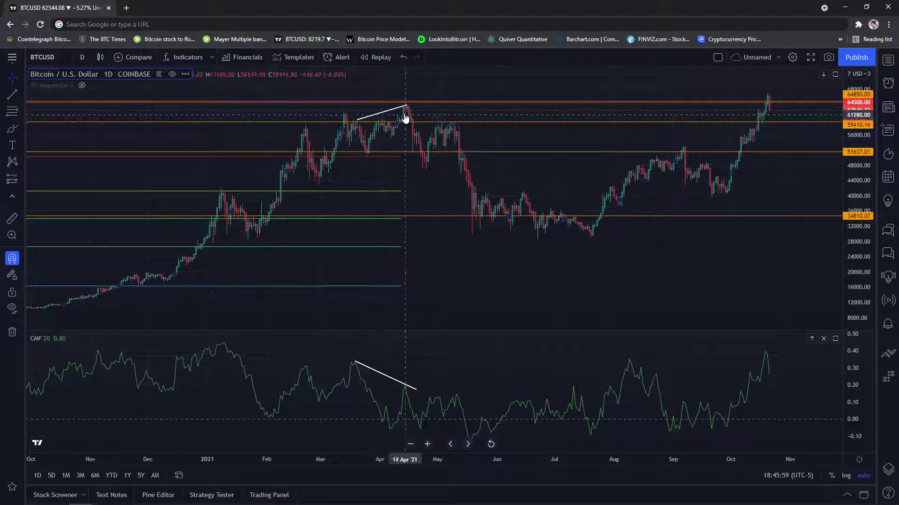
left_click(395, 112)
key("Delete")
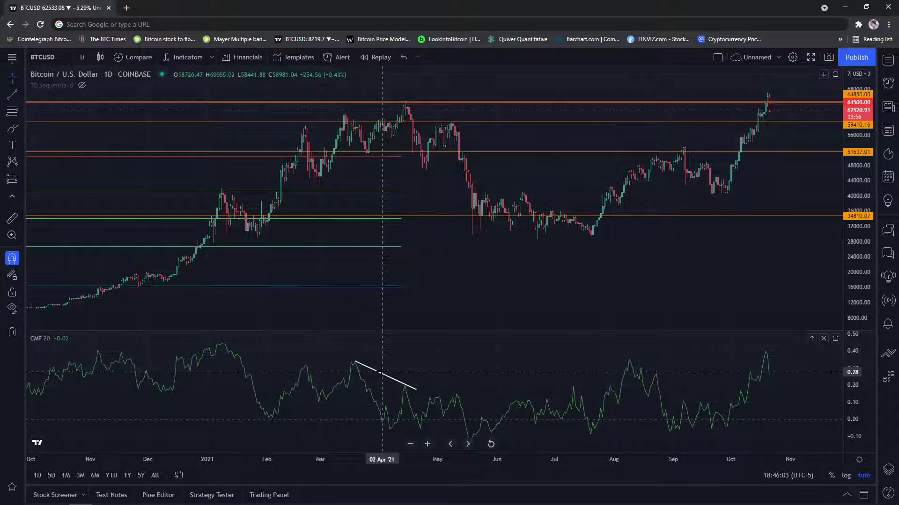
Delete the CMF trend line and leave the 64500 level line at its original price
left_click(382, 373)
key("Delete")
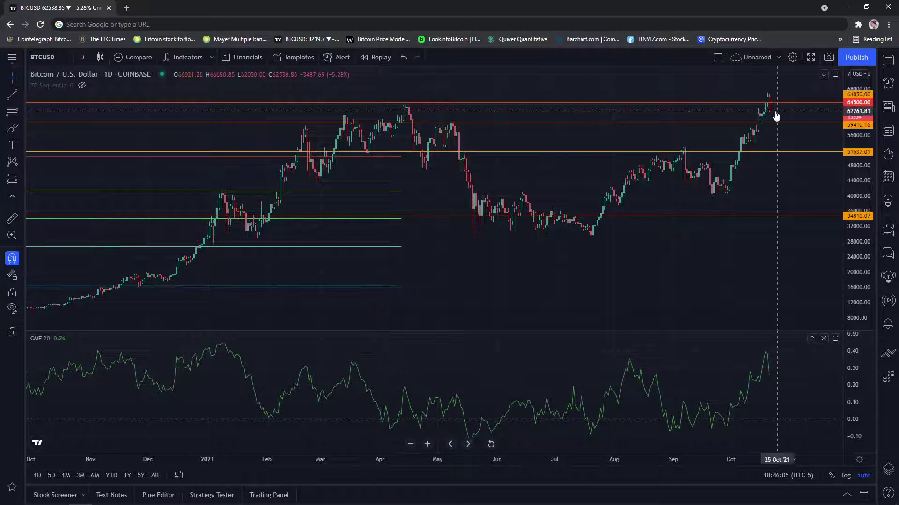
scroll(770, 117, "up", 5)
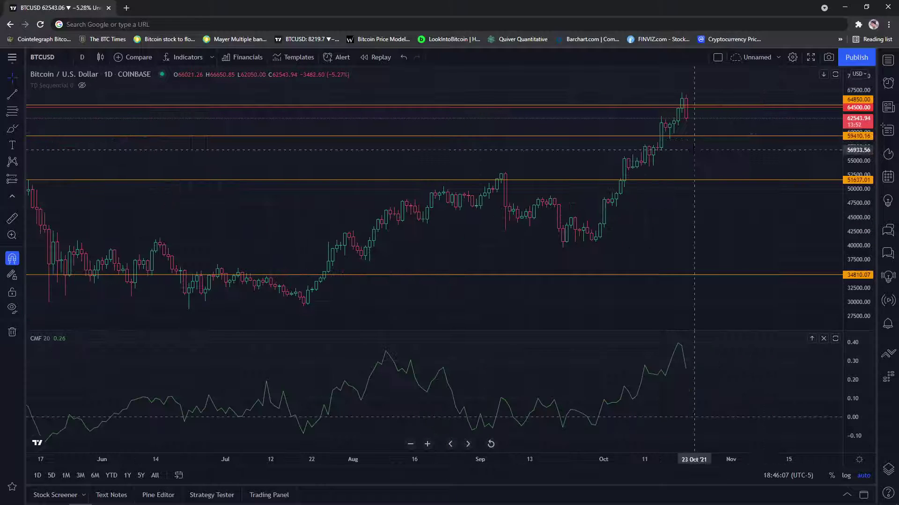
left_click_drag(706, 151, 666, 136)
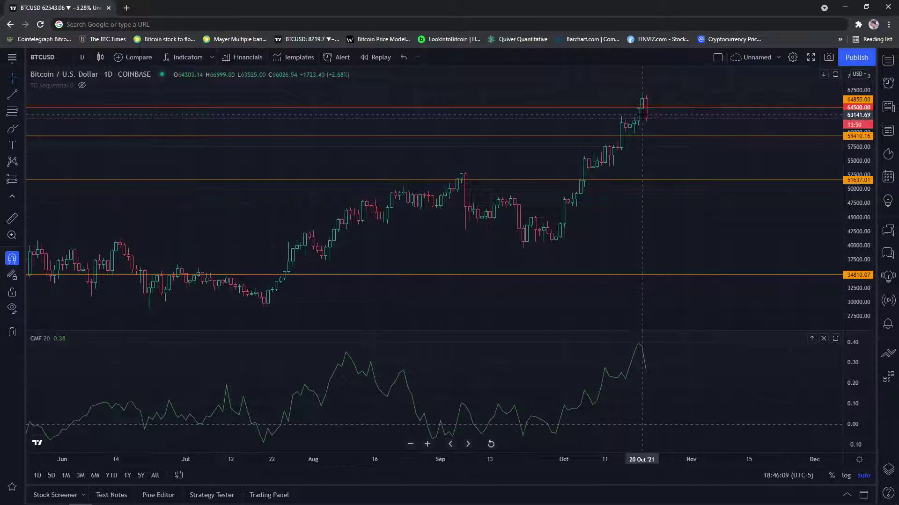
left_click(642, 108)
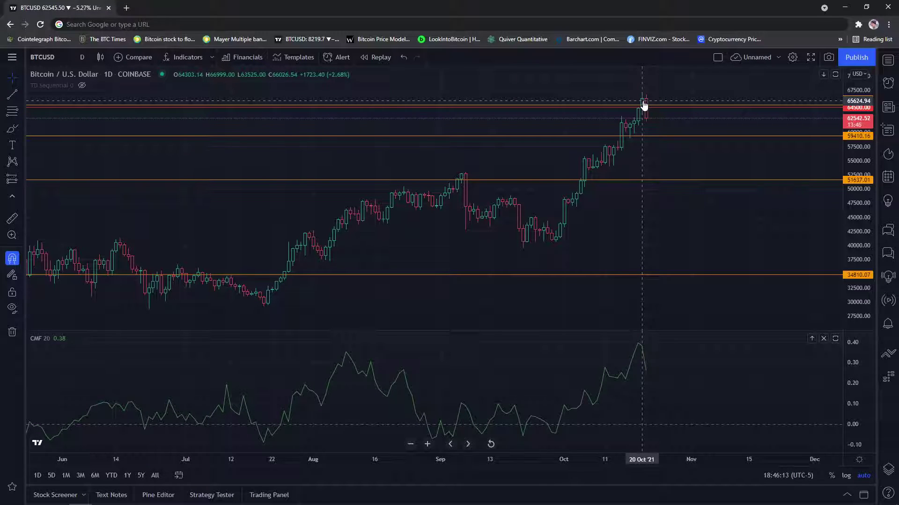
left_click(650, 126)
key("Escape")
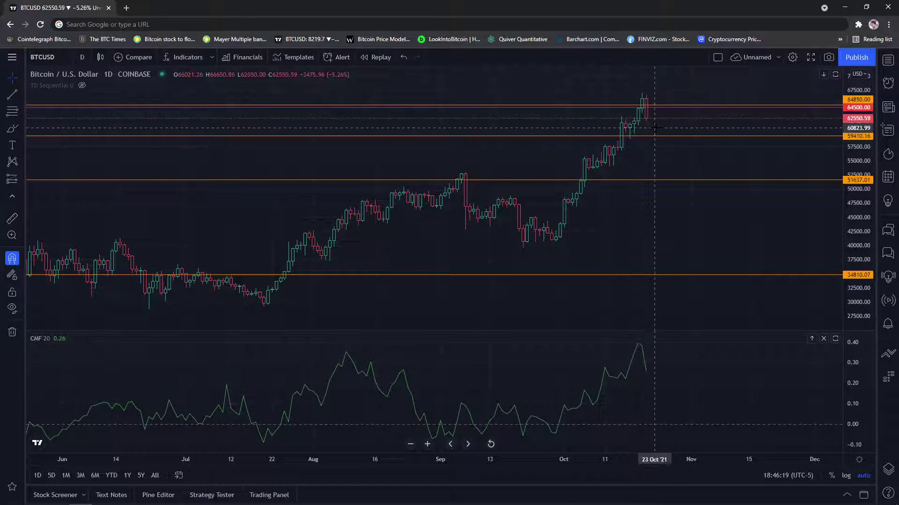
Show the TD Sequential indicator again and switch to 4-hour candles
left_click(82, 85)
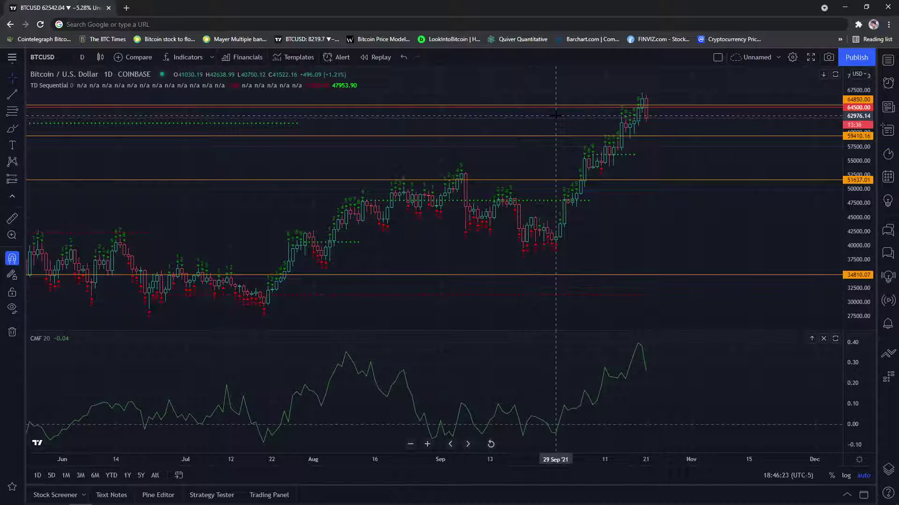
scroll(556, 117, "up", 3)
left_click(79, 58)
left_click(116, 243)
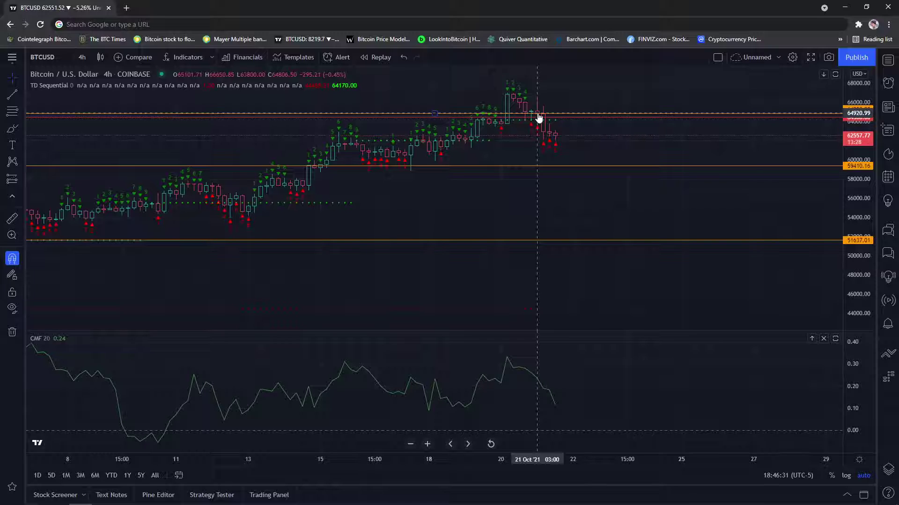
Delete the 64850 level line, glance at daily candles, and return to 4-hour
left_click(539, 123)
key("Delete")
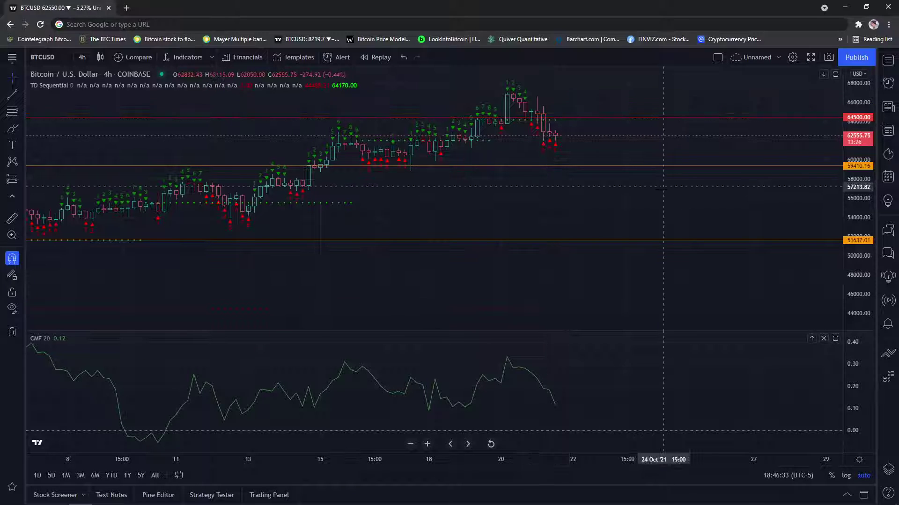
left_click(82, 57)
left_click(100, 290)
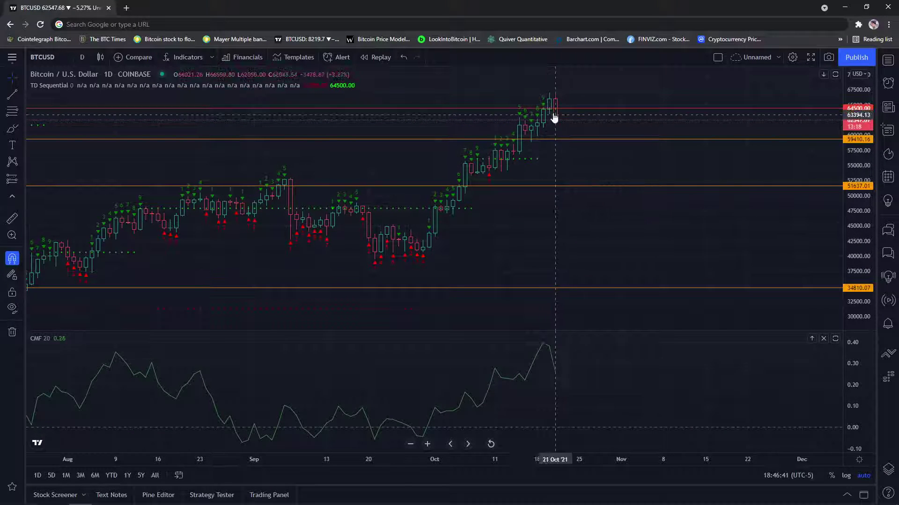
left_click(81, 55)
left_click(105, 255)
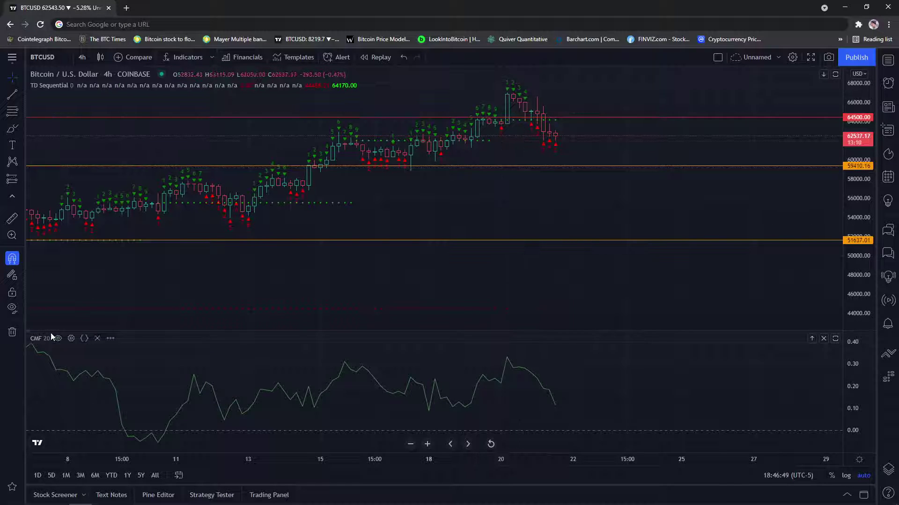
Replace the CMF pane with the BitMEX Funding and Premium Index indicator
left_click(96, 338)
left_click(183, 58)
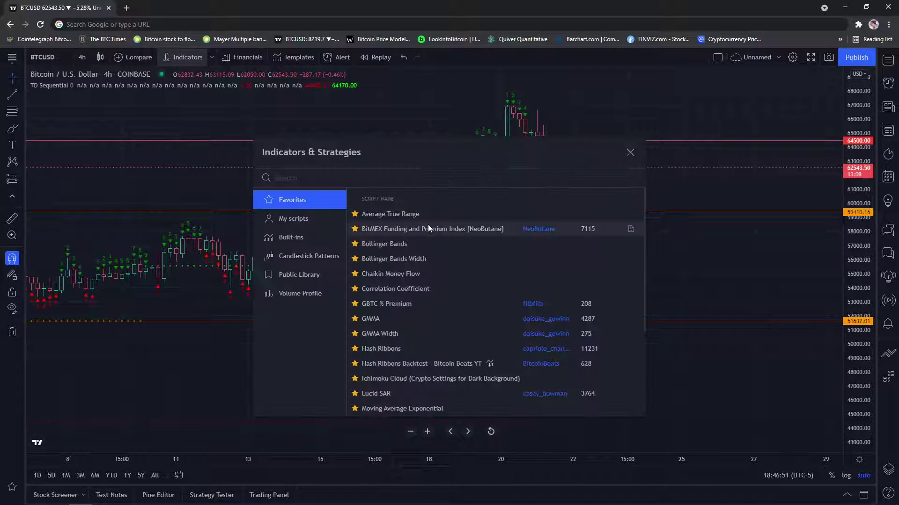
left_click(427, 229)
left_click(630, 152)
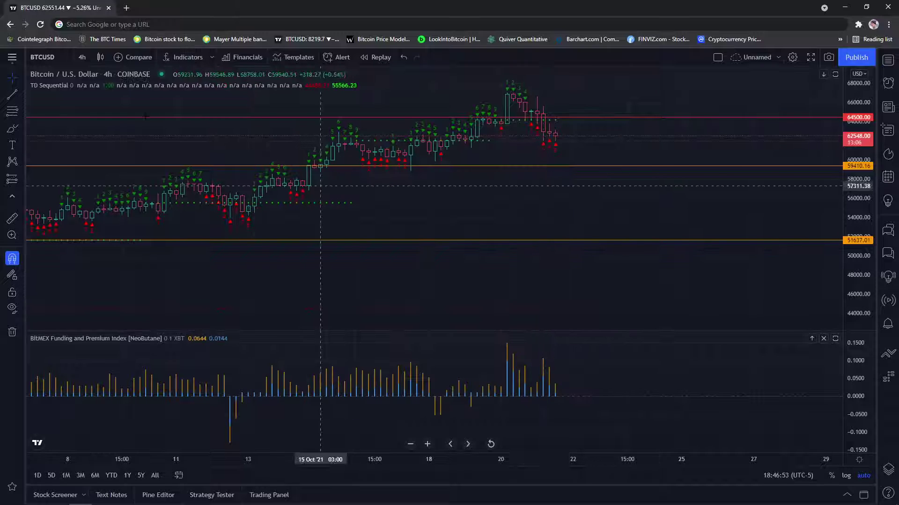
Review the funding pane on daily then 4-hour candles, compressing the price scale
left_click(82, 57)
left_click(106, 289)
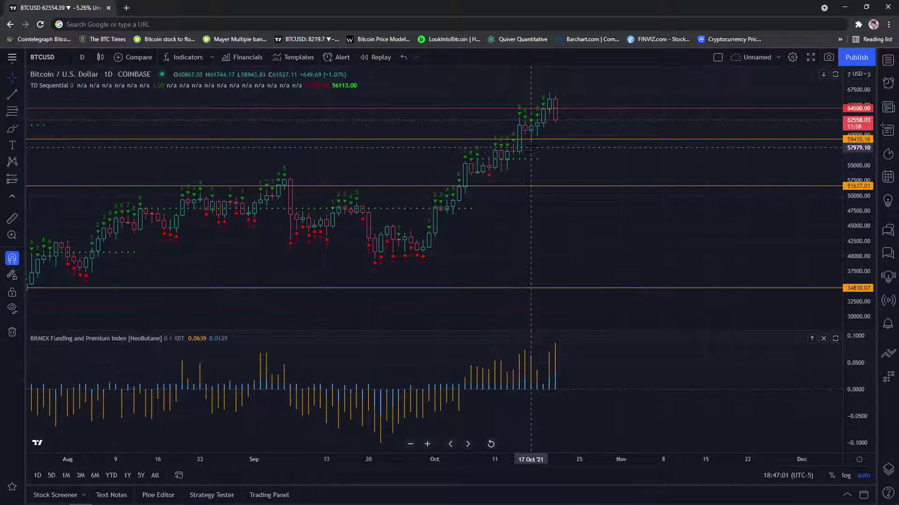
left_click(81, 59)
left_click(131, 258)
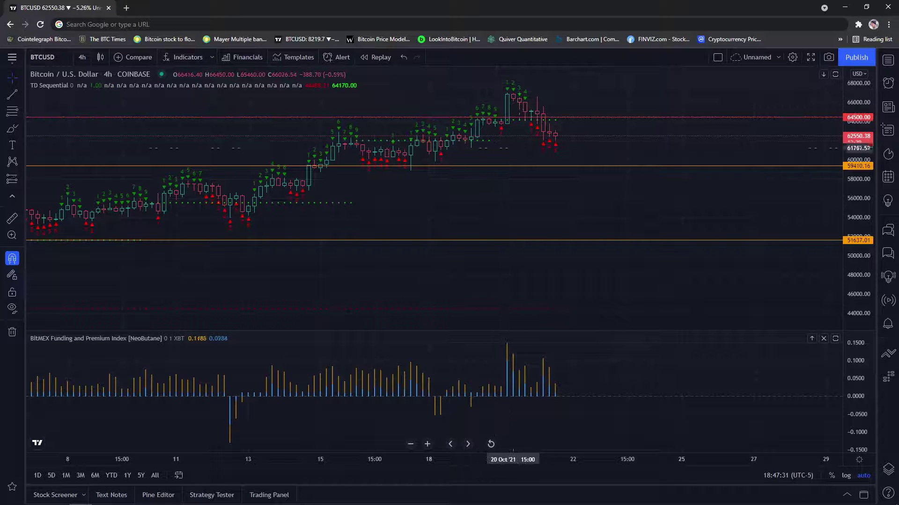
left_click_drag(865, 159, 865, 172)
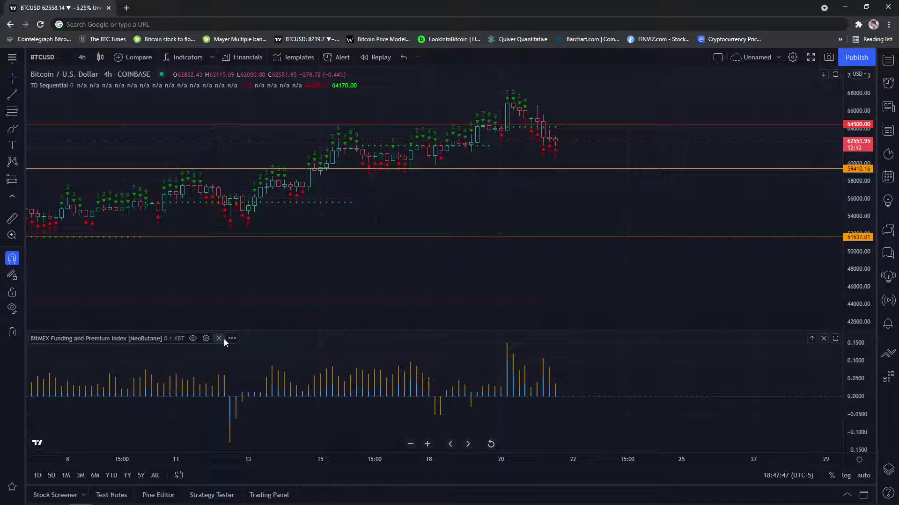
Remove the BitMEX pane and add Chaikin Money Flow and Relative Strength Index
left_click(222, 338)
left_click(187, 56)
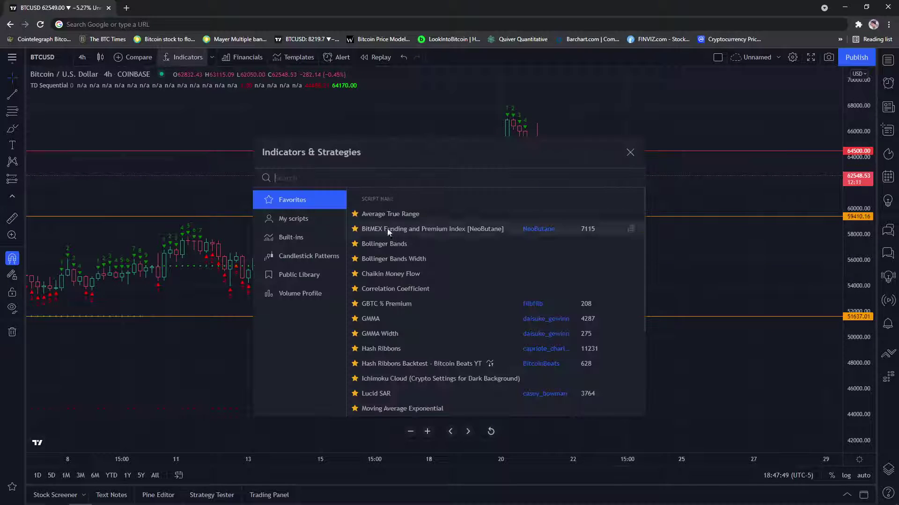
left_click(395, 274)
scroll(430, 326, "down", 3)
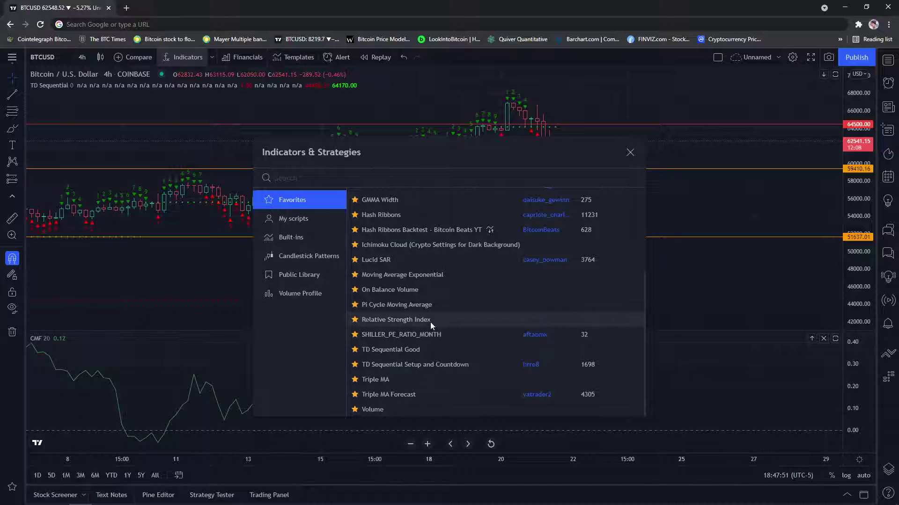
left_click(430, 320)
left_click(630, 152)
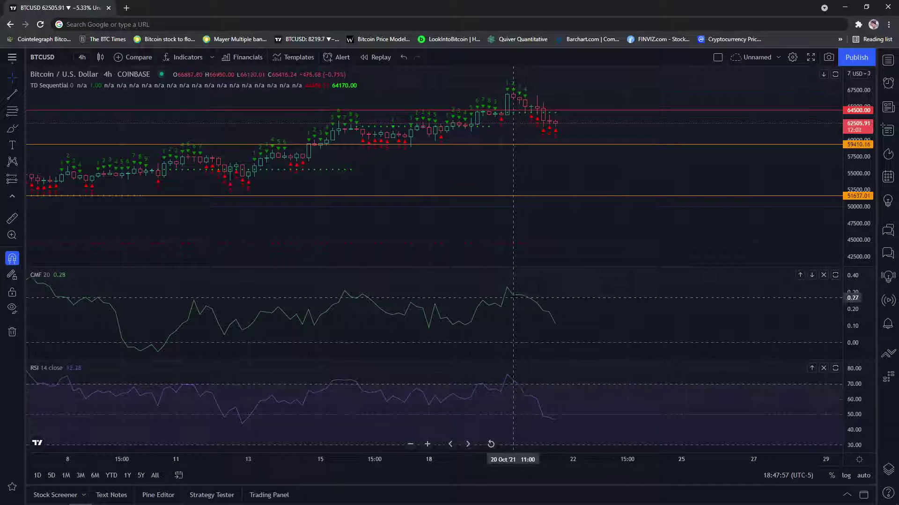
Switch the chart to 1-hour candles and scroll through the recent price action
left_click(82, 56)
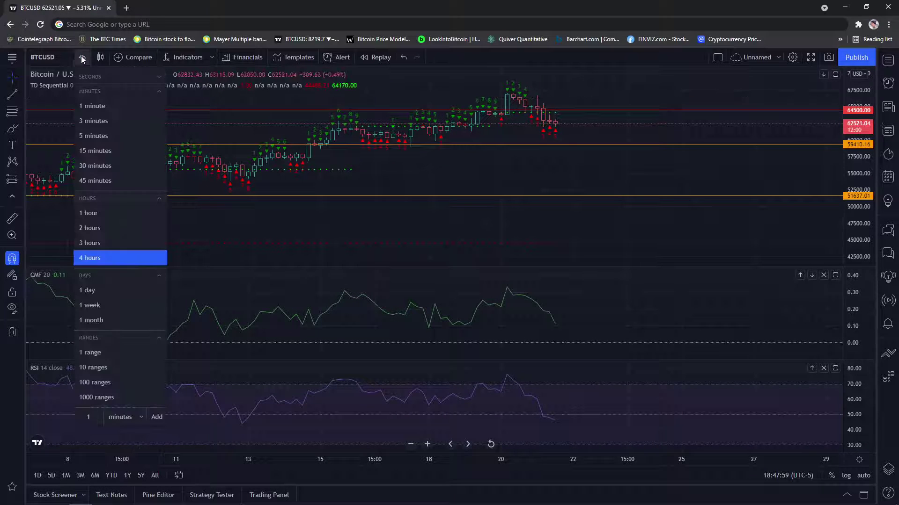
left_click(117, 214)
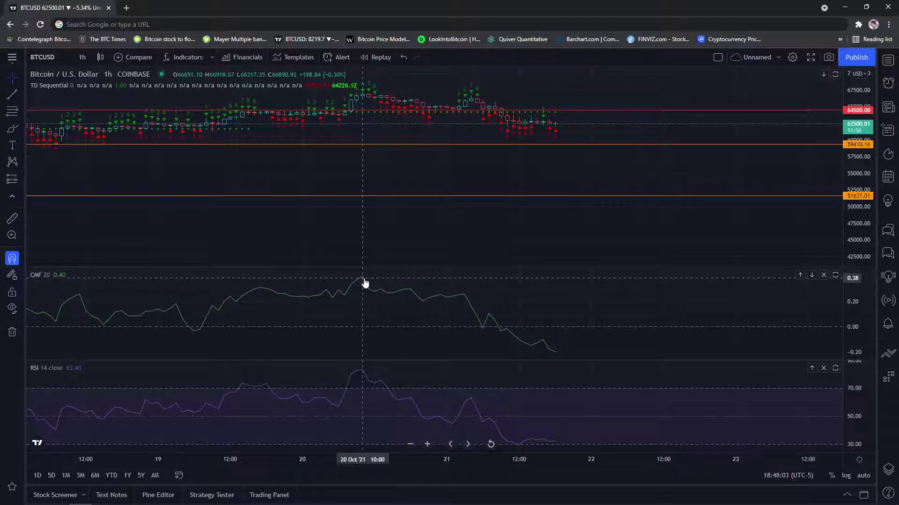
scroll(374, 277, "down", 2)
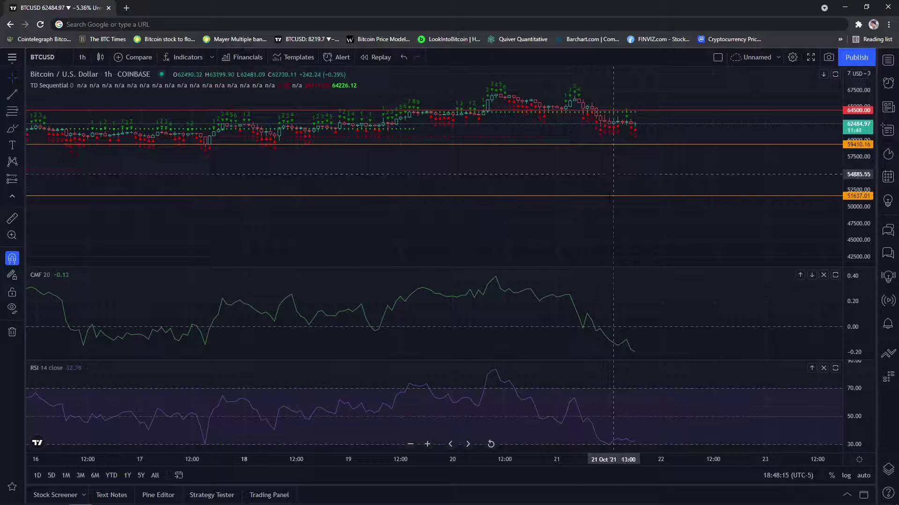
scroll(609, 174, "up", 1)
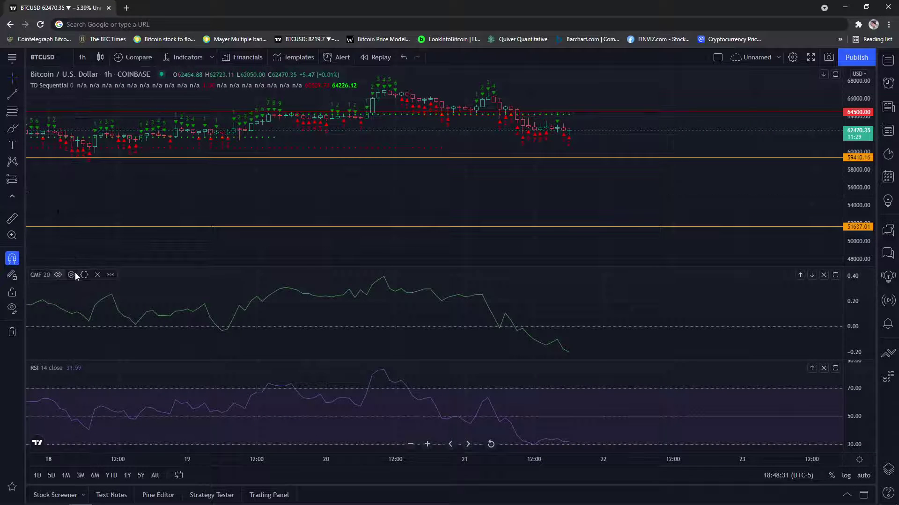
Remove CMF, add then remove BitMEX Funding, and set 4-hour candles, keeping only RSI 14
left_click(89, 275)
left_click(177, 56)
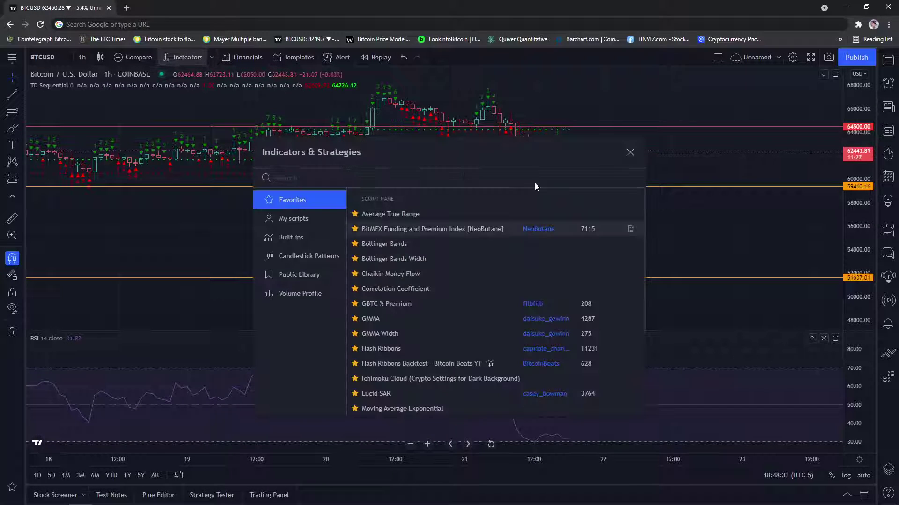
left_click(450, 228)
left_click(632, 152)
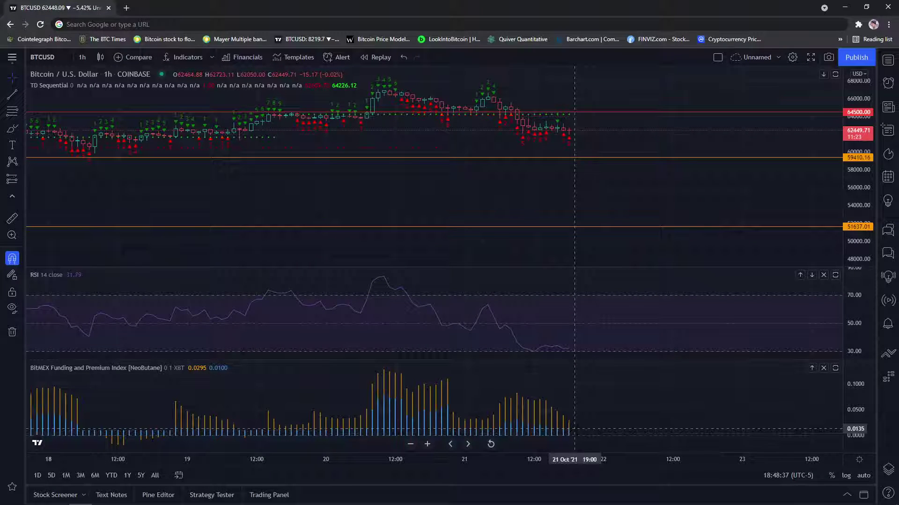
left_click(82, 57)
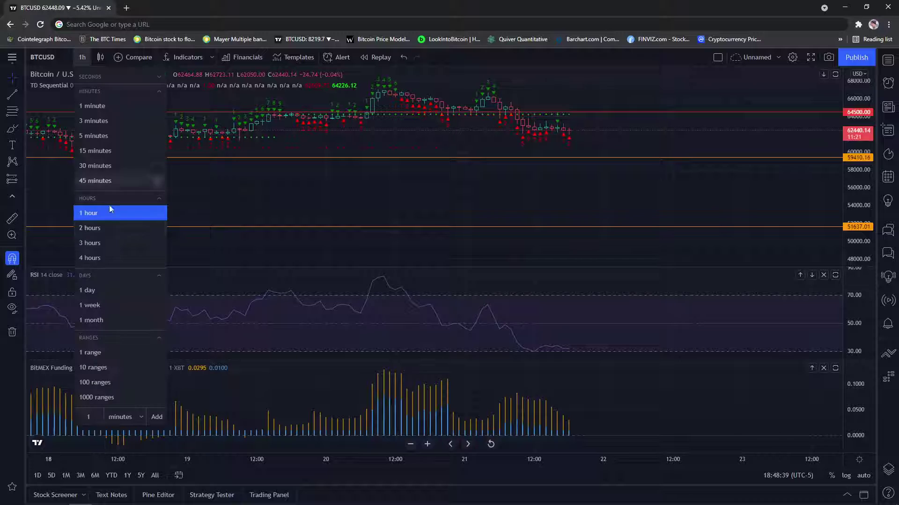
left_click(108, 257)
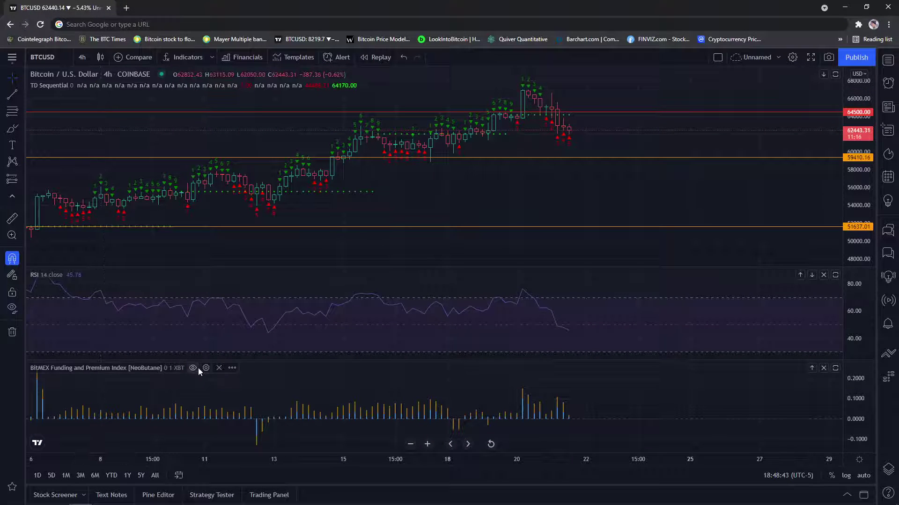
left_click(219, 368)
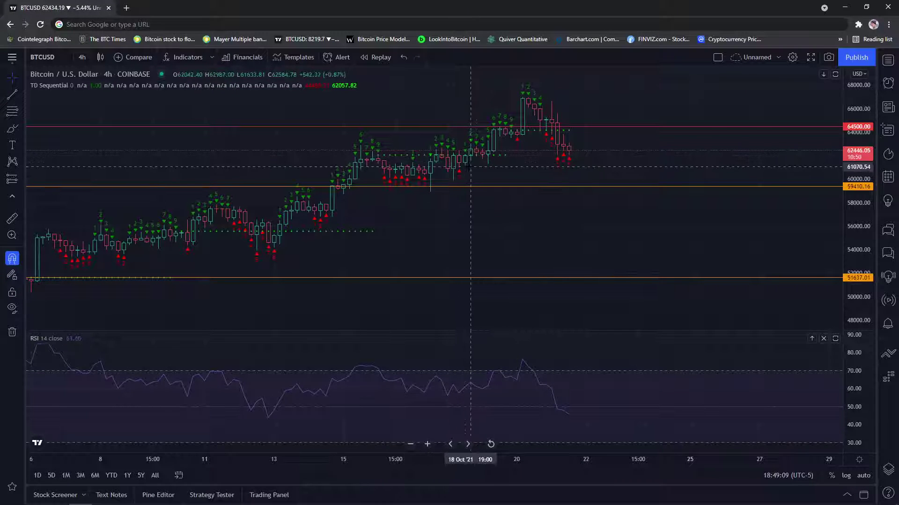
Hide the old TD Sequential and add TD Sequential Setup and Countdown from Favorites
left_click(83, 86)
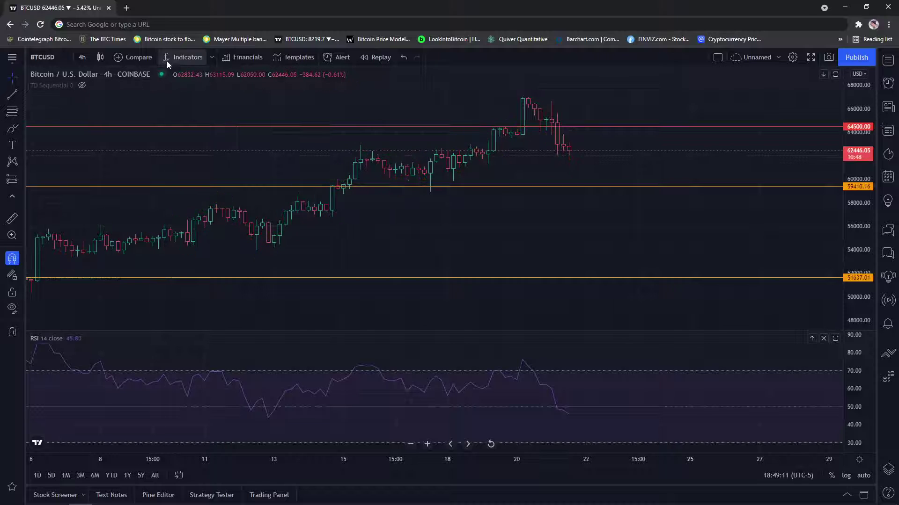
left_click(182, 57)
scroll(449, 280, "down", 3)
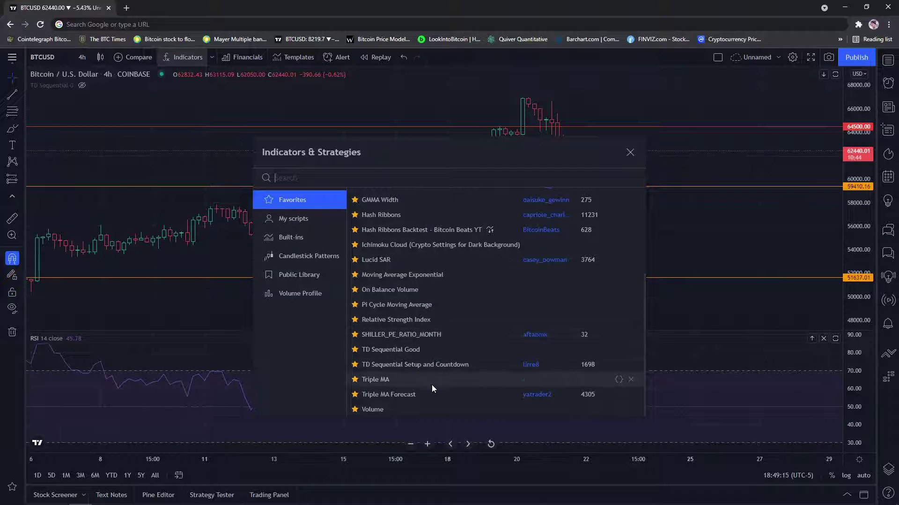
left_click(437, 364)
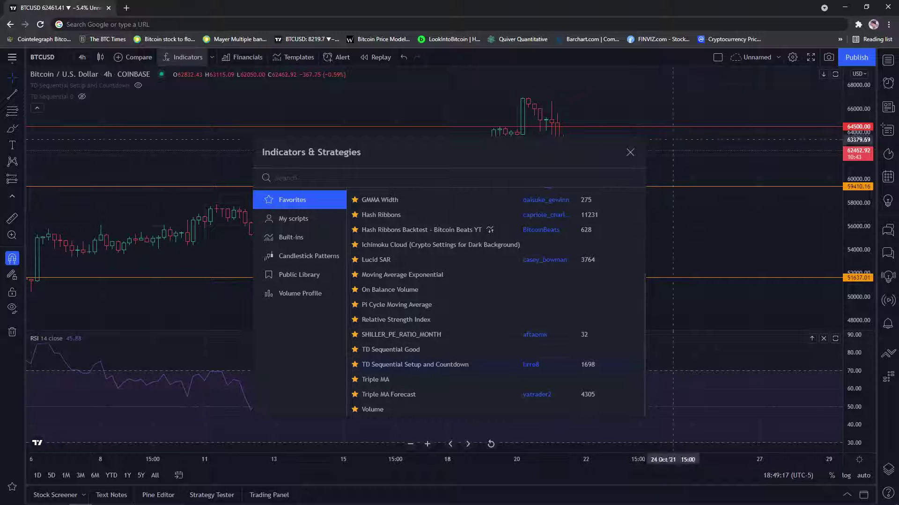
left_click(630, 153)
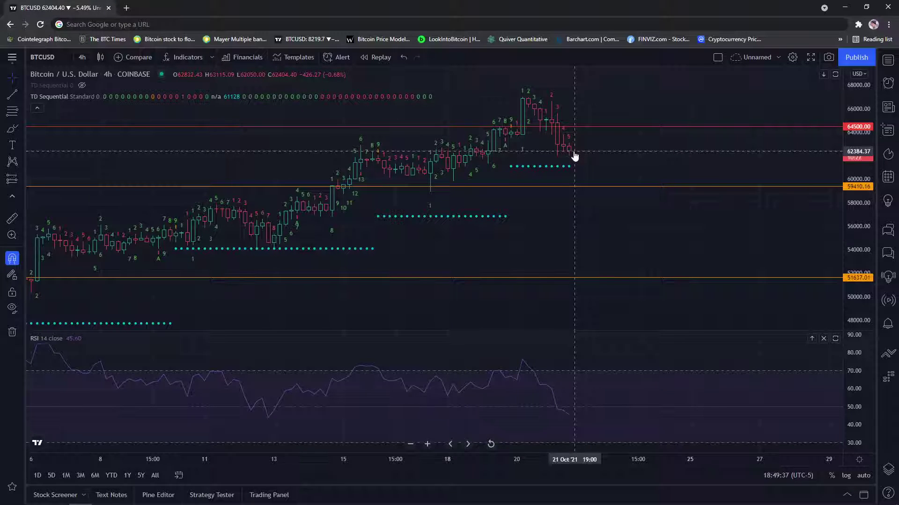
left_click(20, 110)
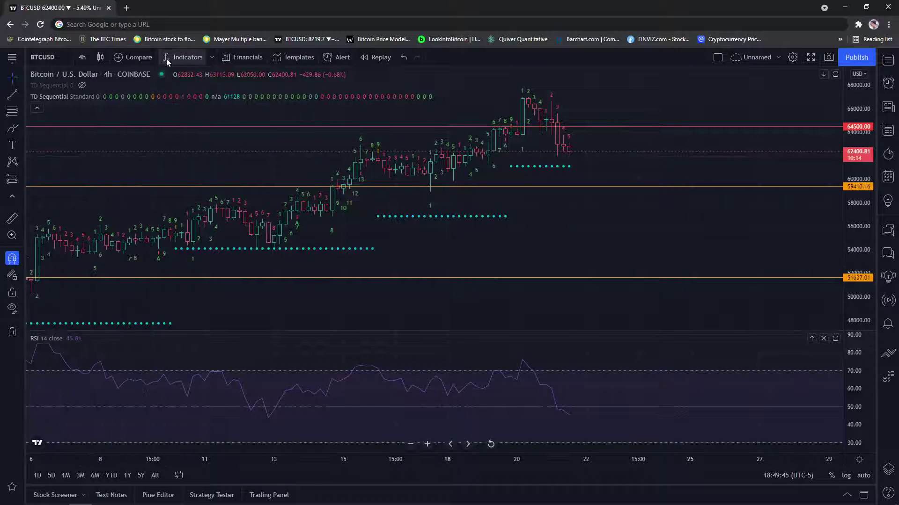
Remove the hidden TD Sequential, then add and remove Chaikin Money Flow and Hash Ribbons
left_click(122, 86)
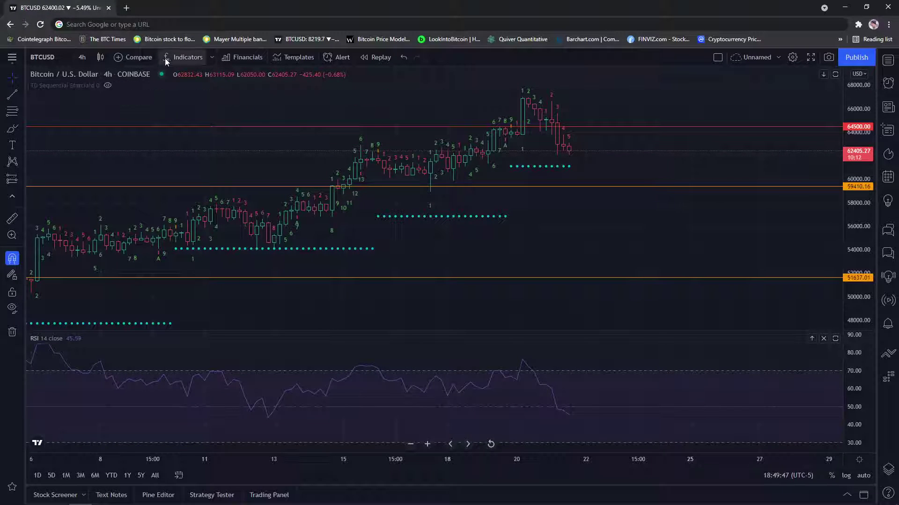
left_click(171, 58)
left_click(448, 268)
key("Escape")
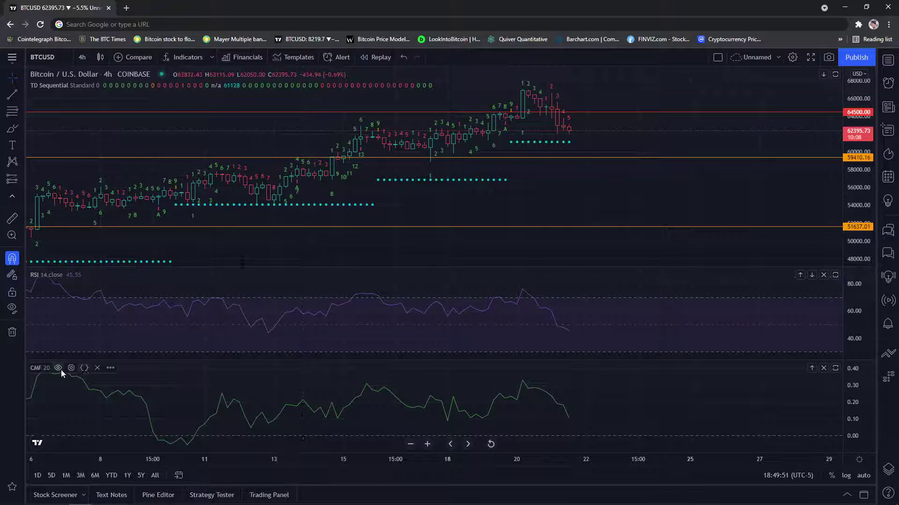
left_click(97, 368)
left_click(180, 58)
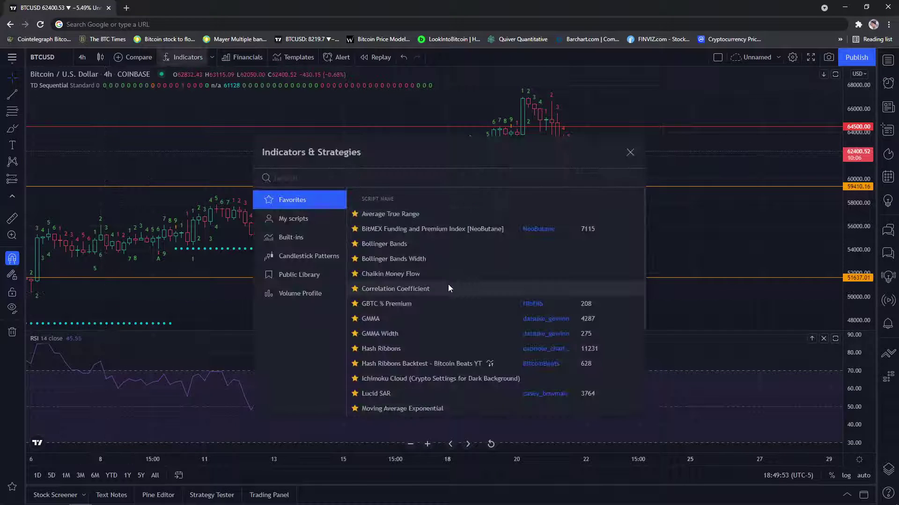
left_click(437, 346)
key("Escape")
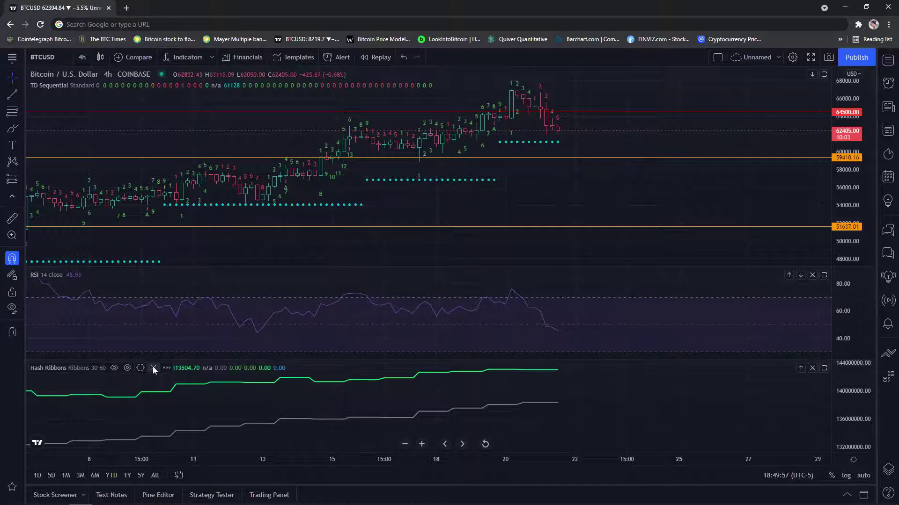
left_click(166, 371)
Add Lucid SAR, switch to weekly candles, and compress the price scale to fit
left_click(180, 58)
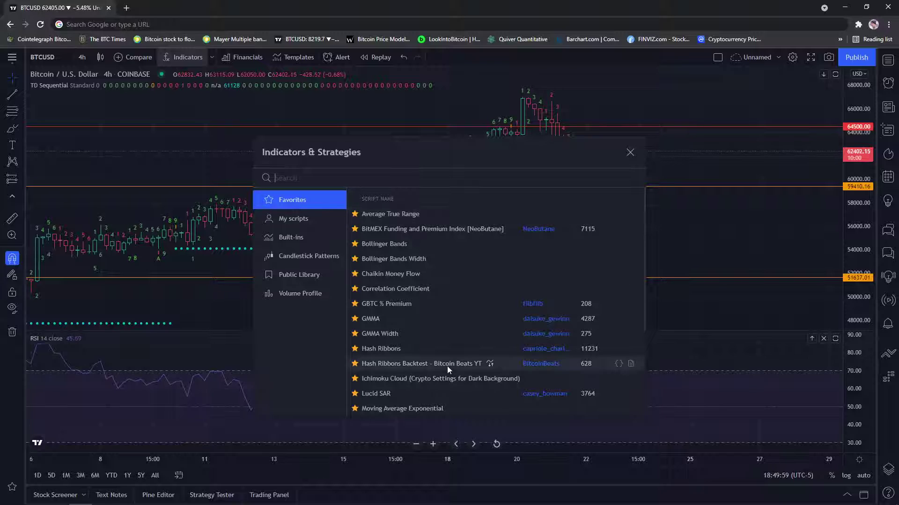
left_click(435, 393)
left_click(630, 153)
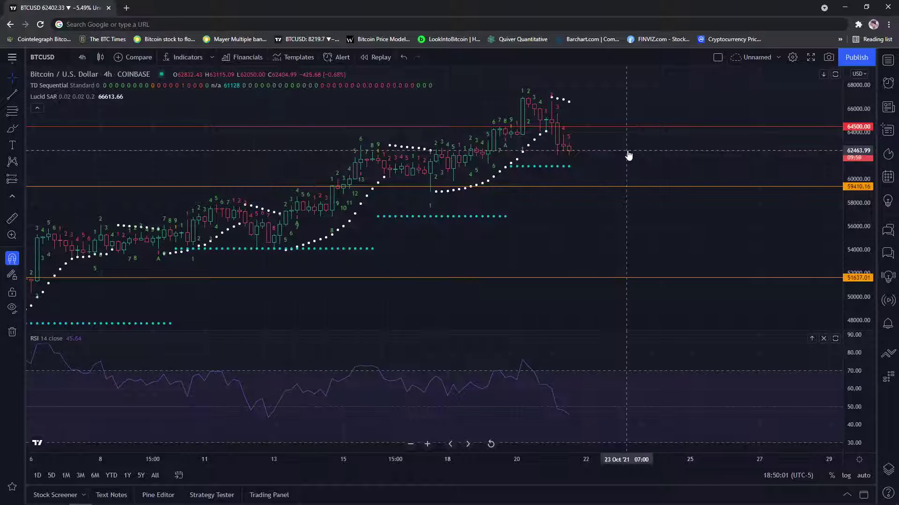
left_click(81, 57)
left_click(116, 305)
left_click_drag(861, 148, 861, 185)
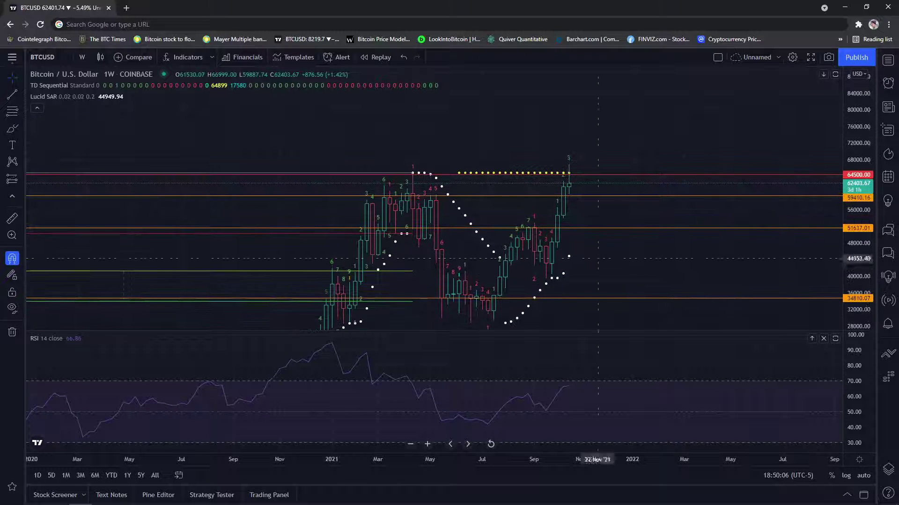
Add a Bollinger Bands Width pane from the favourite indicators
left_click(178, 57)
scroll(468, 299, "down", 3)
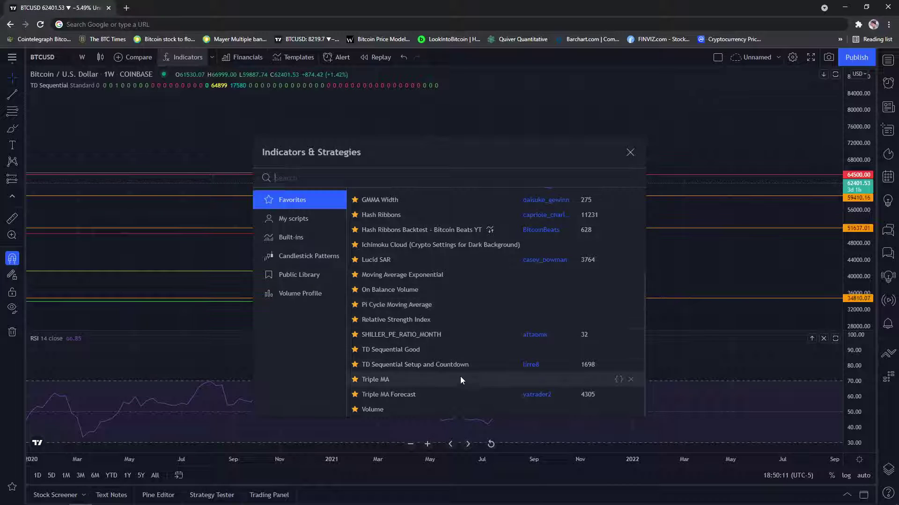
scroll(460, 374, "up", 3)
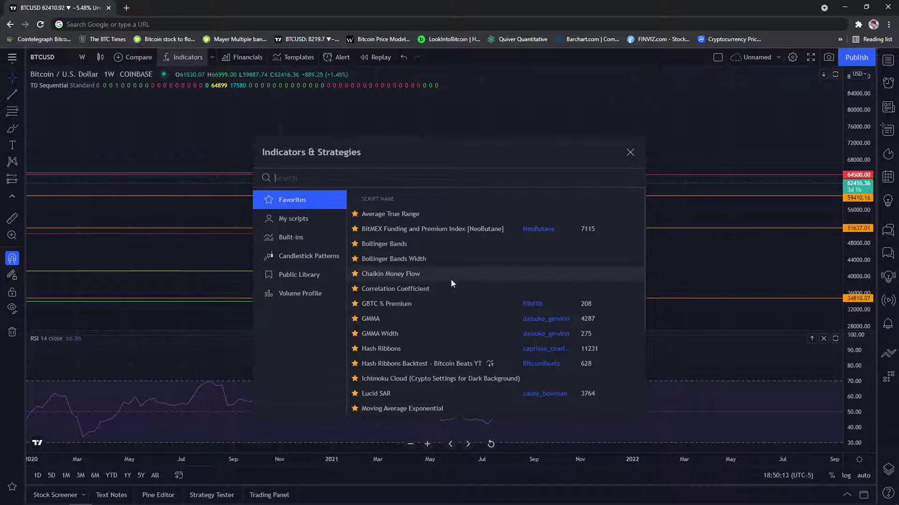
left_click(436, 255)
left_click(630, 152)
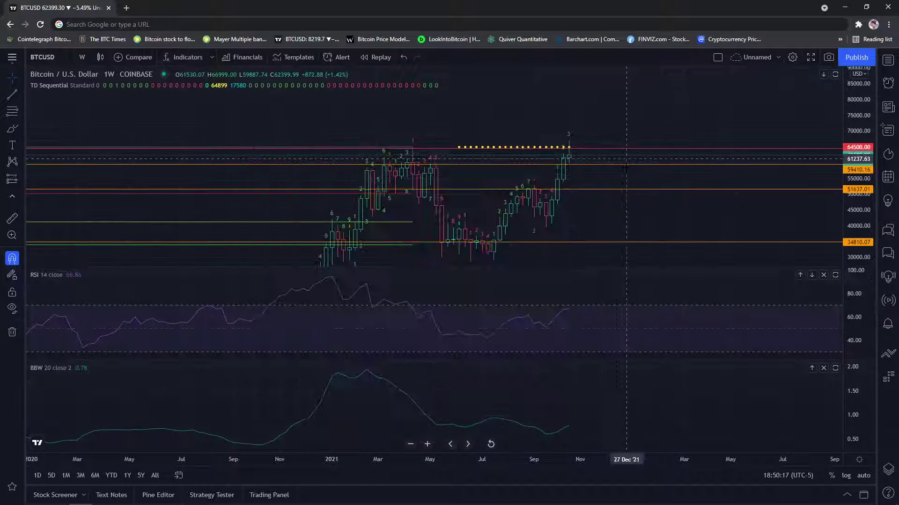
Check BTCUSD on daily candles, then return it to the 4-hour interval
scroll(448, 416, "down", 5)
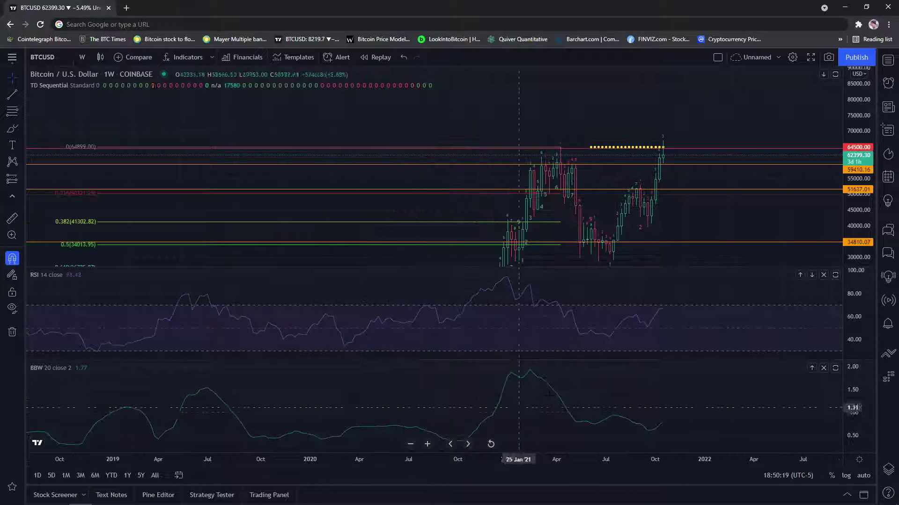
left_click(82, 58)
left_click(102, 293)
scroll(424, 384, "down", 3)
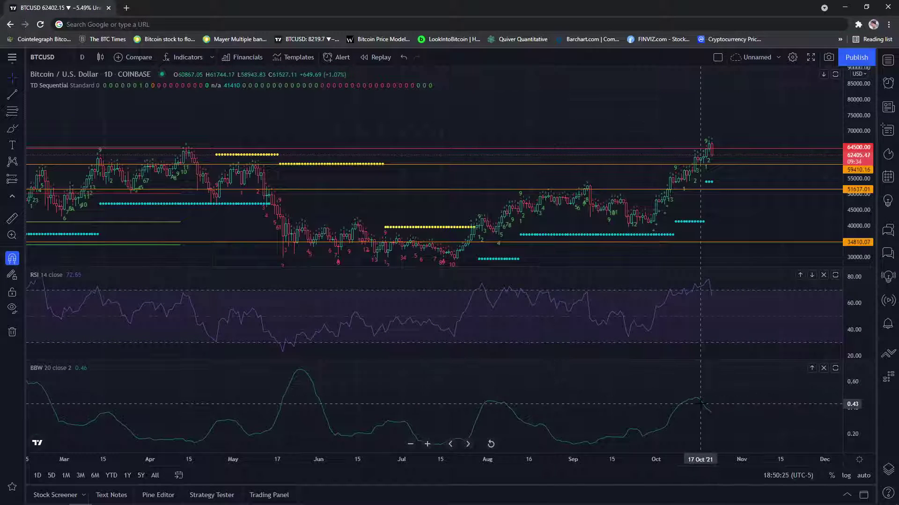
left_click(81, 57)
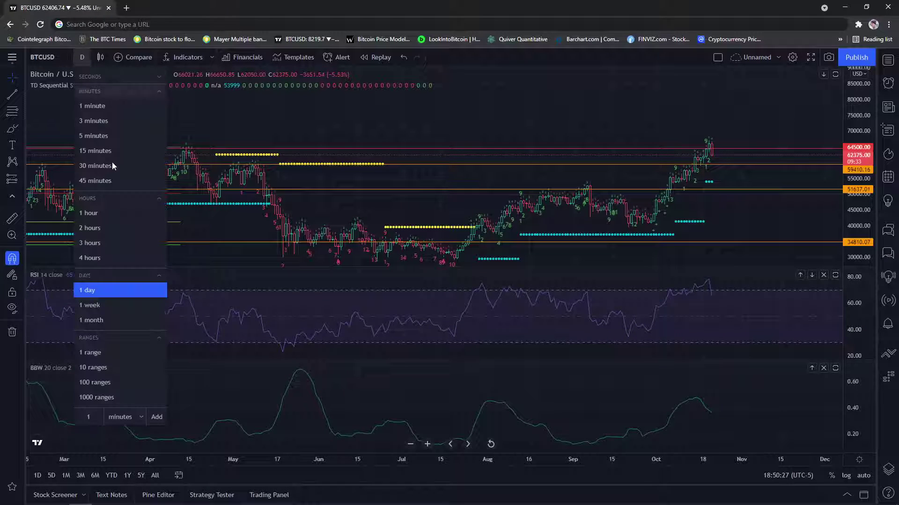
left_click(94, 257)
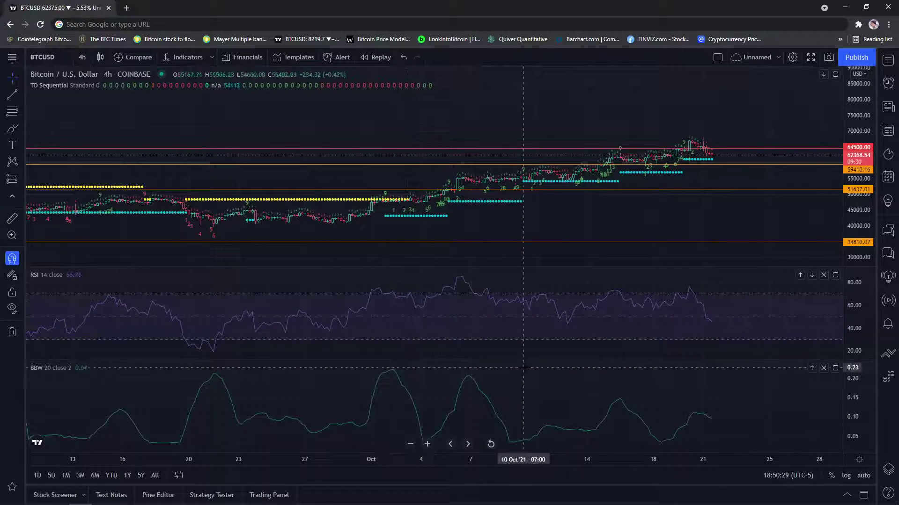
scroll(531, 328, "down", 4)
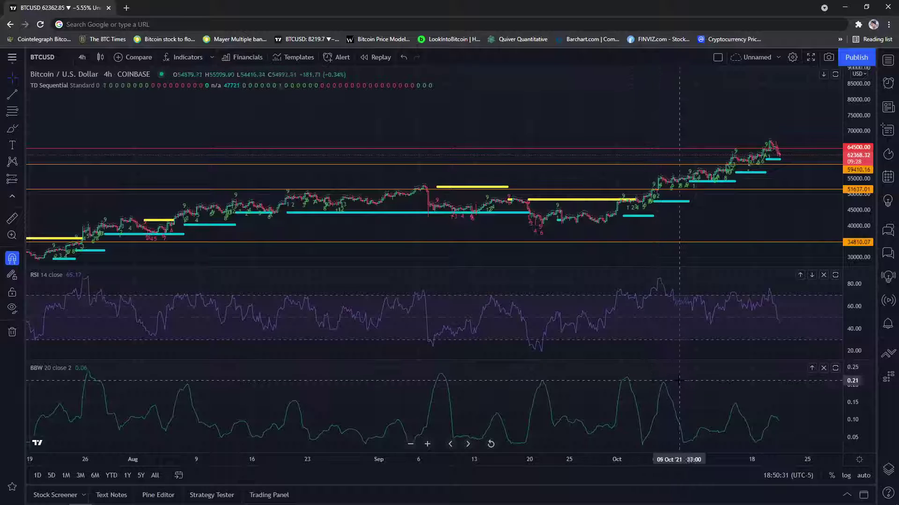
scroll(681, 381, "up", 5)
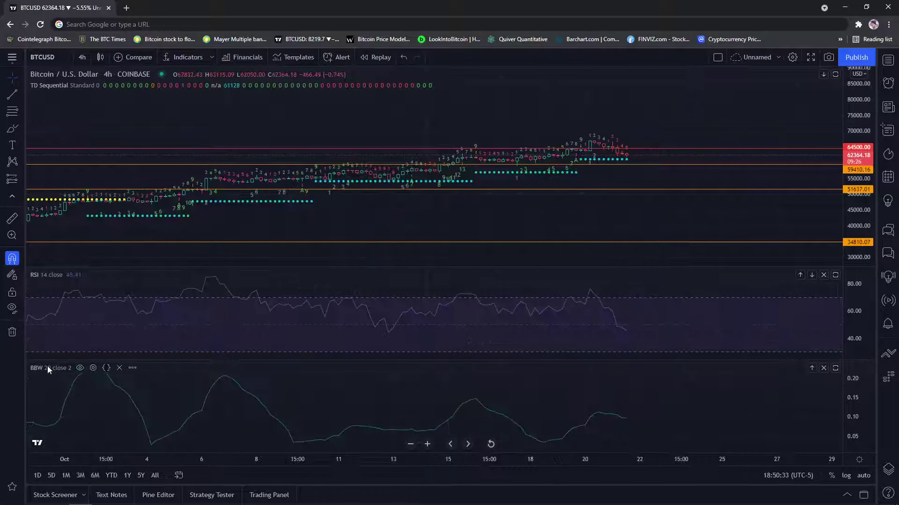
Remove the Bollinger Bands Width pane and hide the TD Sequential counts
left_click(118, 368)
left_click(184, 58)
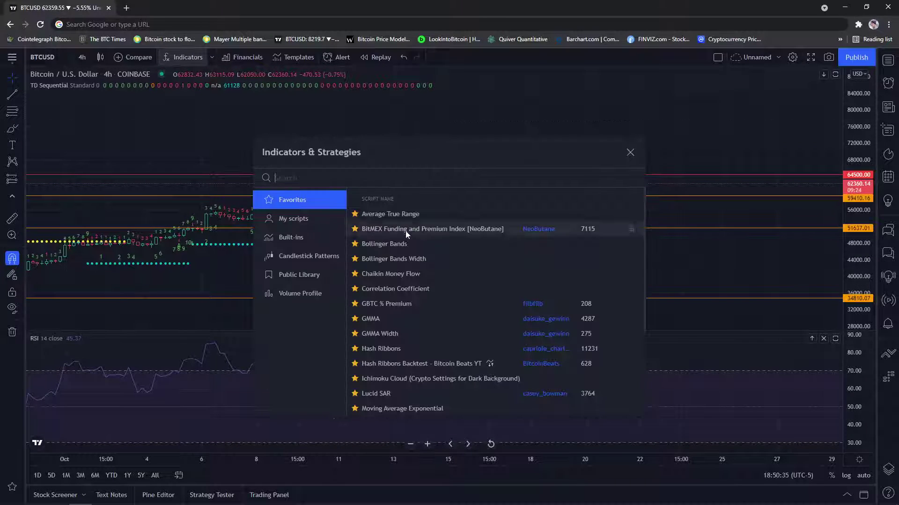
key("Escape")
scroll(287, 156, "up", 3)
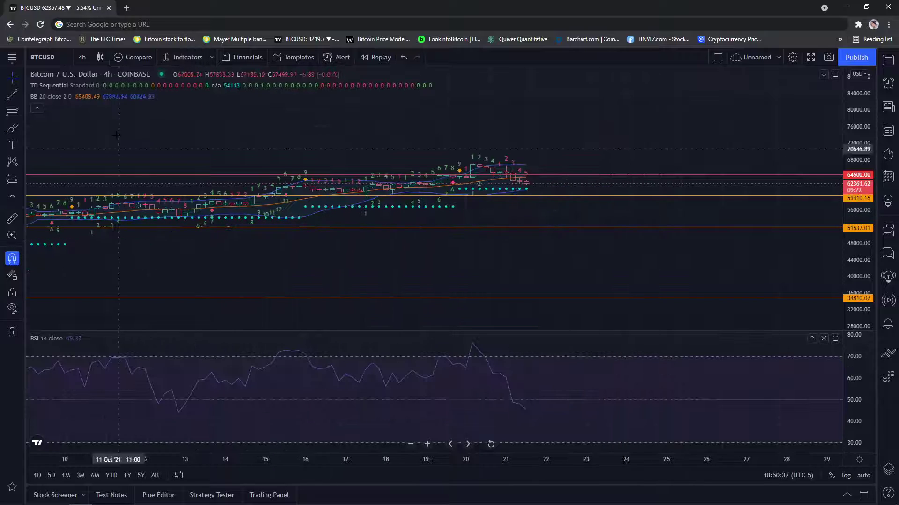
left_click(108, 85)
Fit the price scale to the candles and switch BTCUSD to daily candles
double_click(846, 264)
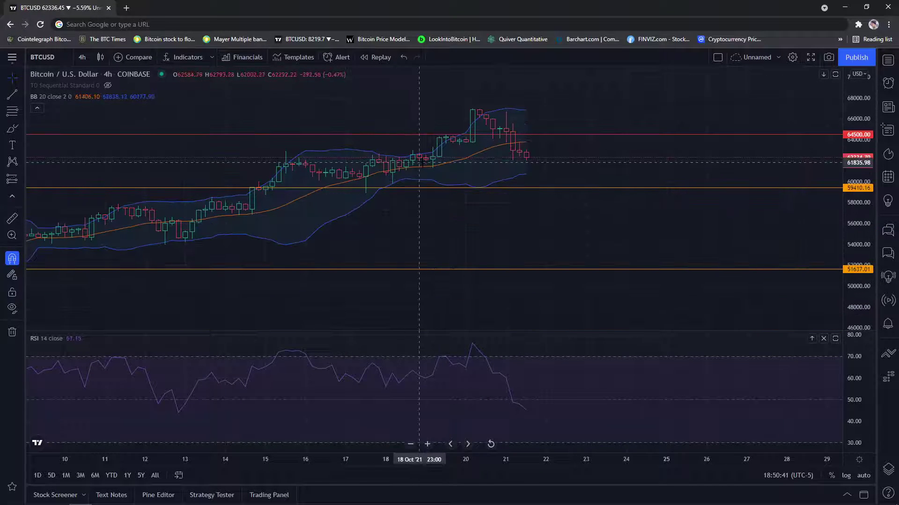
left_click(82, 57)
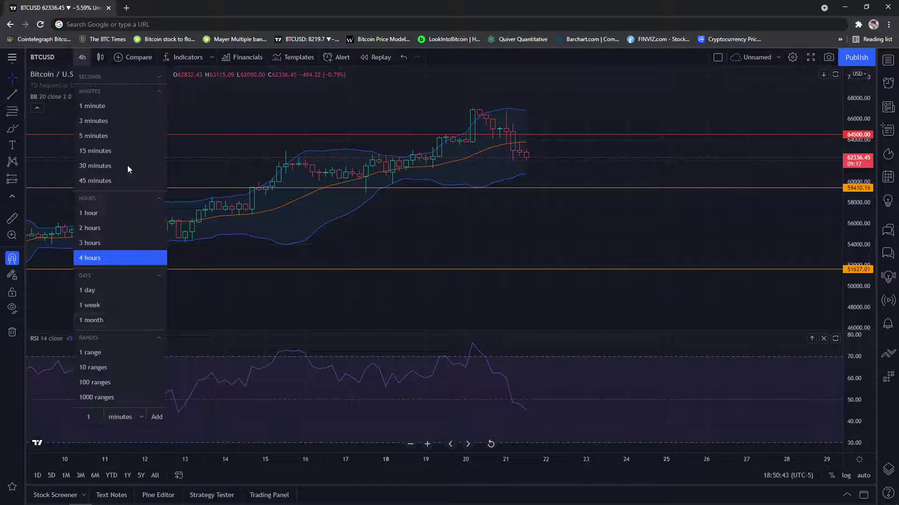
left_click(106, 290)
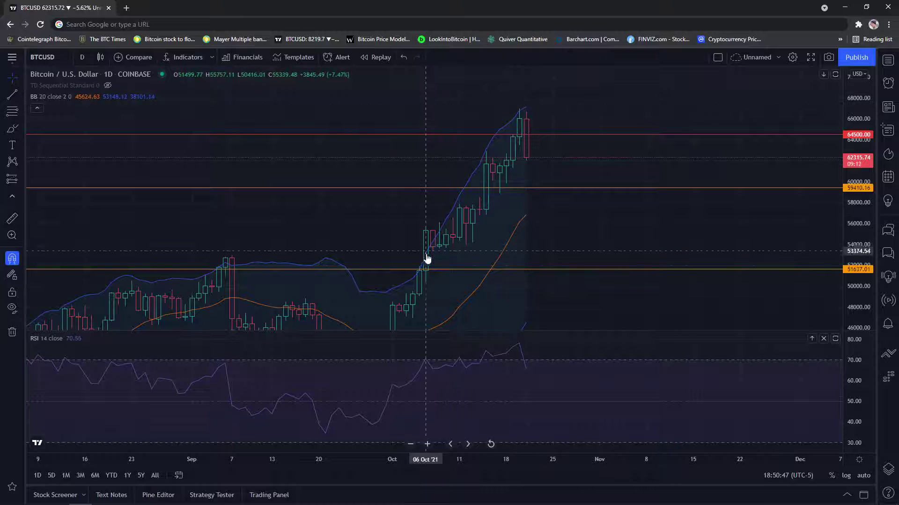
scroll(419, 281, "down", 1)
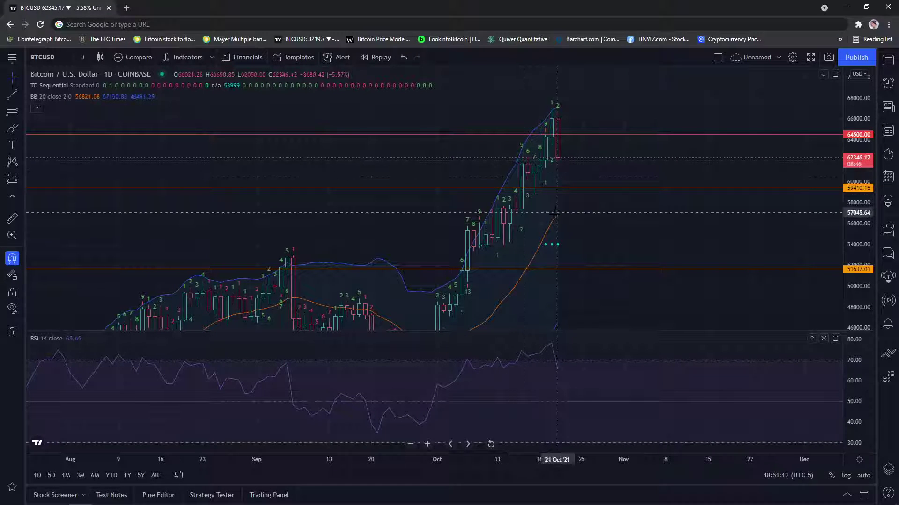
Remove the Bollinger Bands and add a Chaikin Money Flow pane below the chart
left_click(120, 97)
left_click(186, 57)
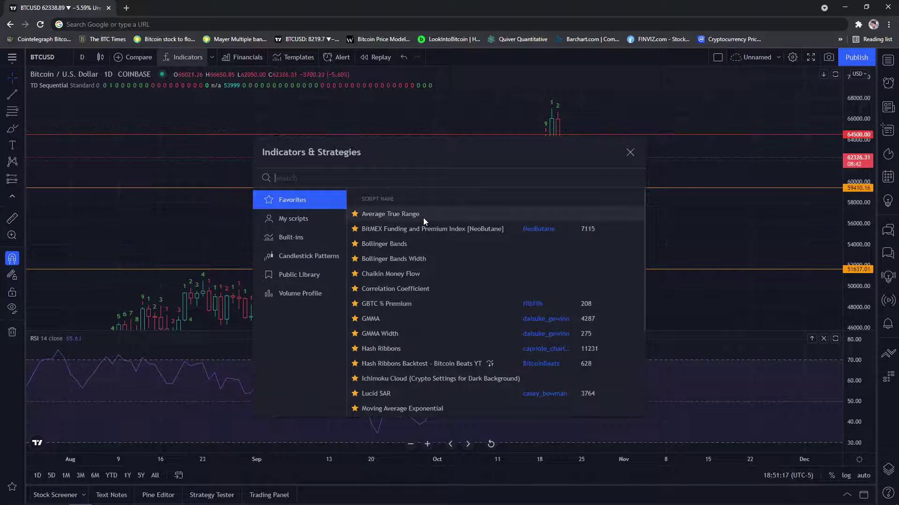
left_click(436, 271)
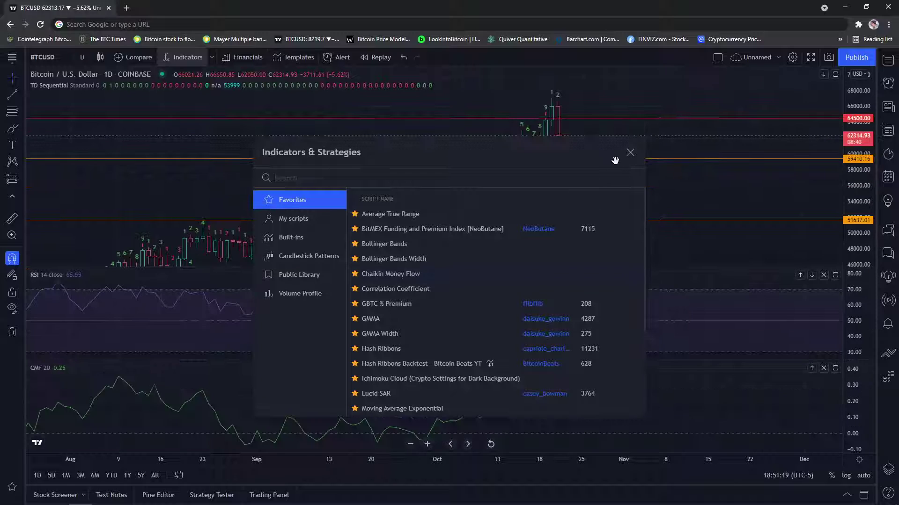
left_click(629, 152)
scroll(629, 152, "up", 1)
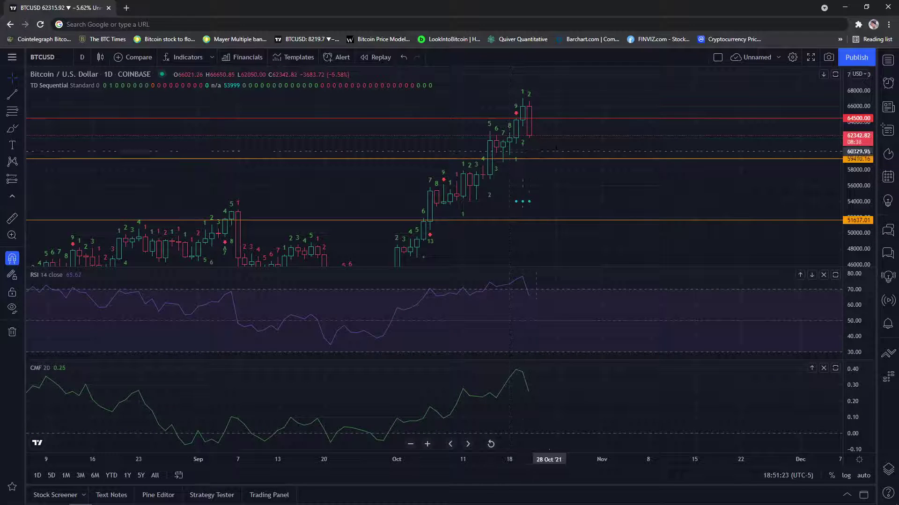
Switch BTCUSD to 4-hour candles and pan and rescale it to inspect recent price action
left_click(83, 59)
left_click(98, 255)
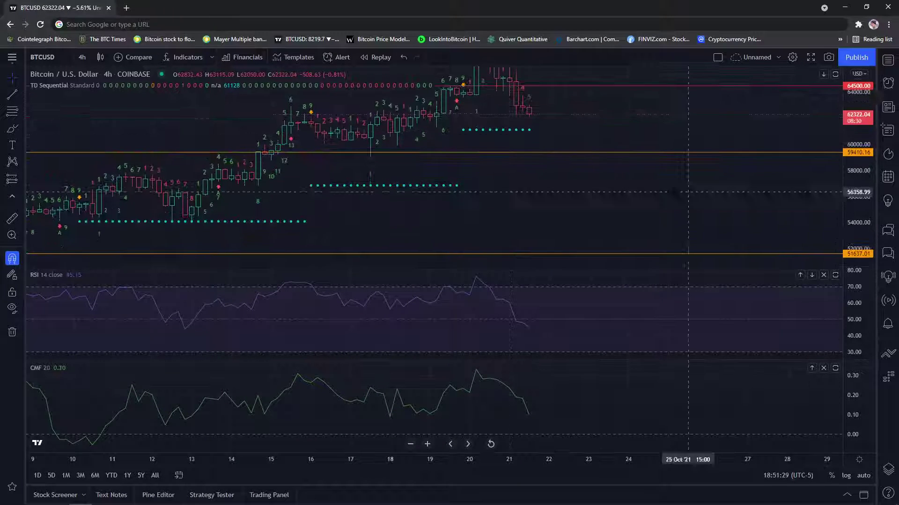
left_click_drag(365, 123, 371, 246)
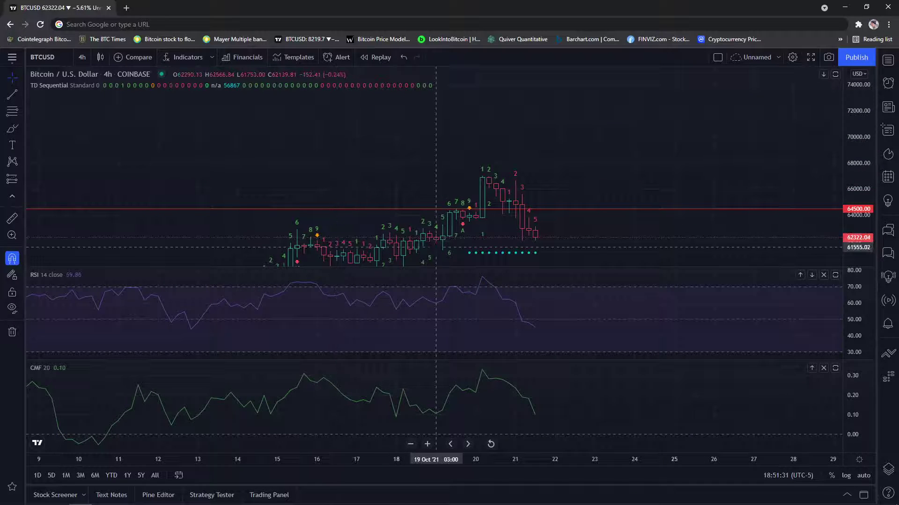
left_click_drag(663, 241, 674, 173)
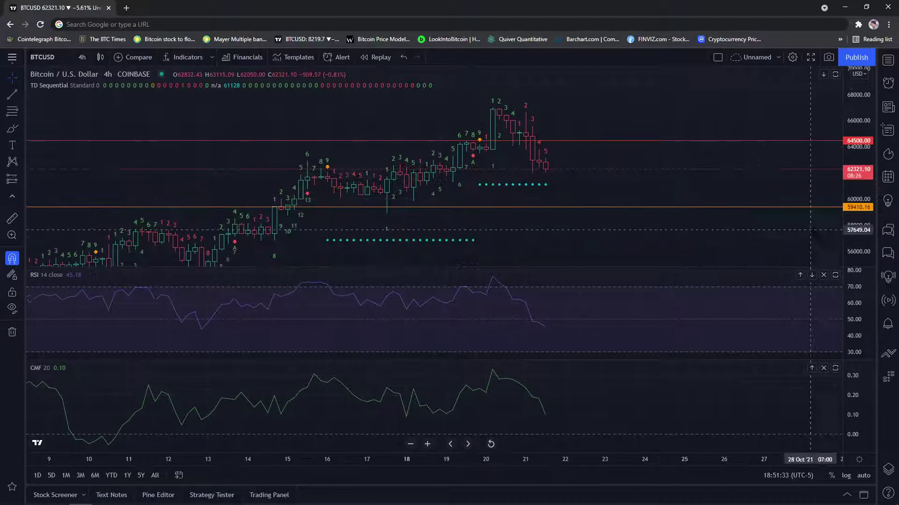
left_click_drag(857, 234, 858, 206)
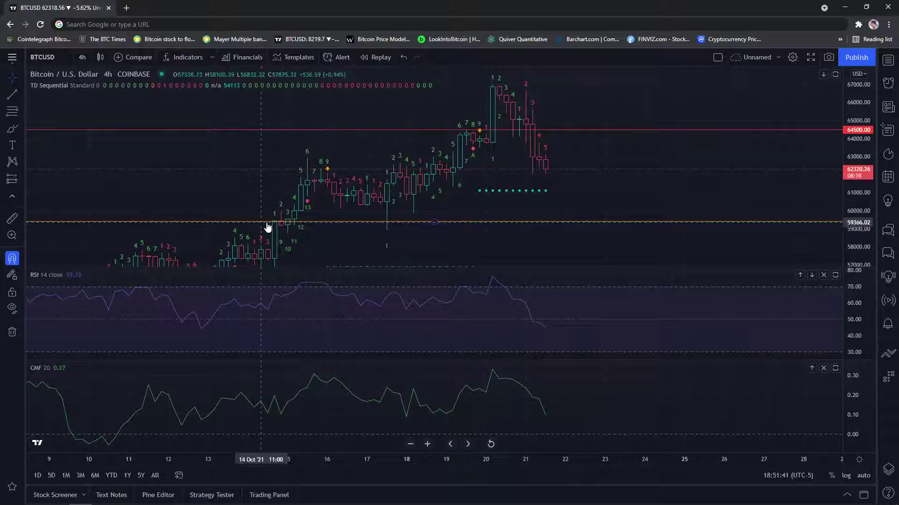
scroll(544, 166, "down", 5)
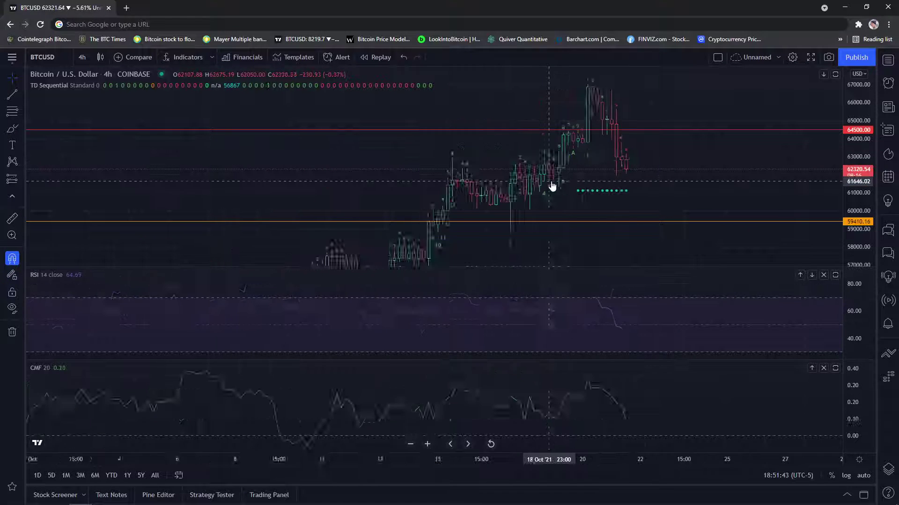
left_click_drag(863, 228, 863, 253)
scroll(673, 213, "down", 8)
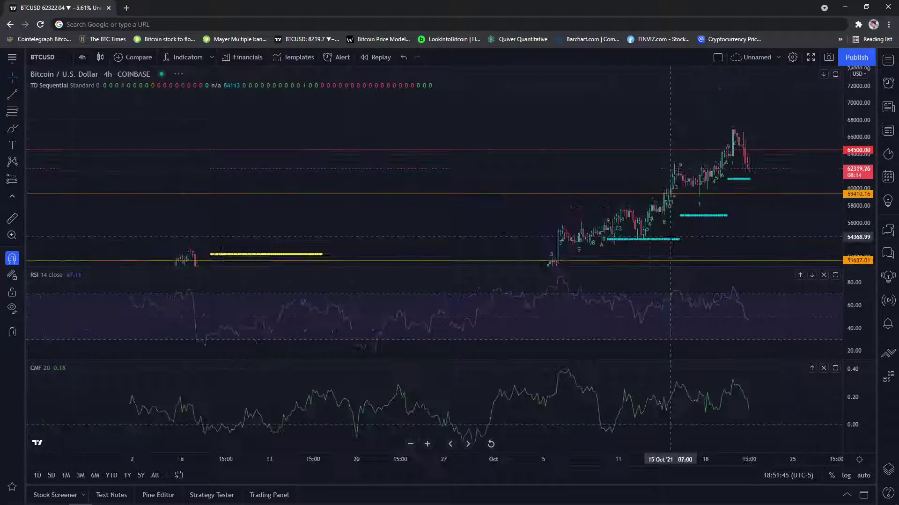
scroll(418, 210, "down", 8)
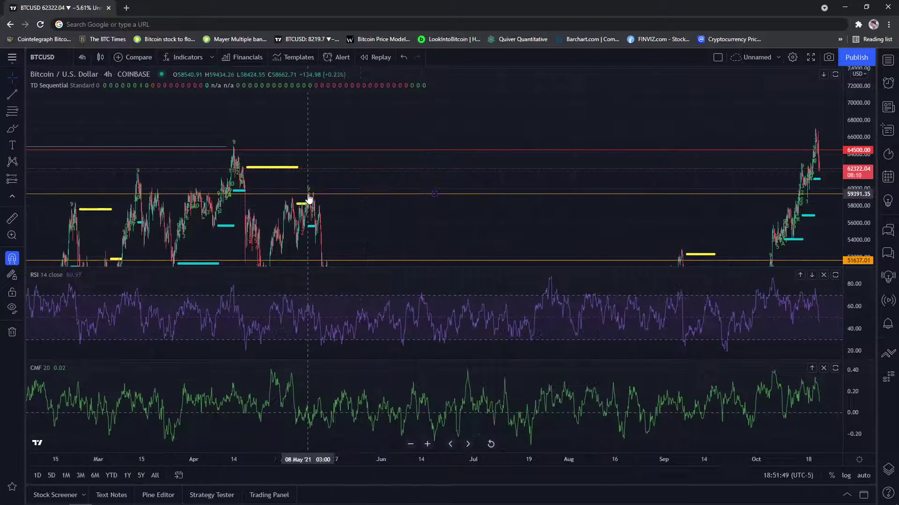
Reset the chart view to the latest bars
left_click(490, 444)
scroll(655, 233, "right", 5)
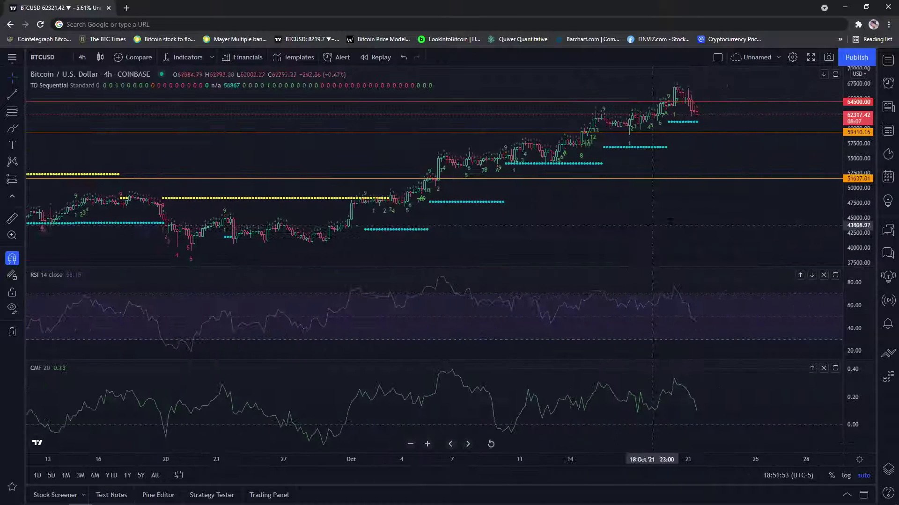
scroll(594, 233, "right", 4)
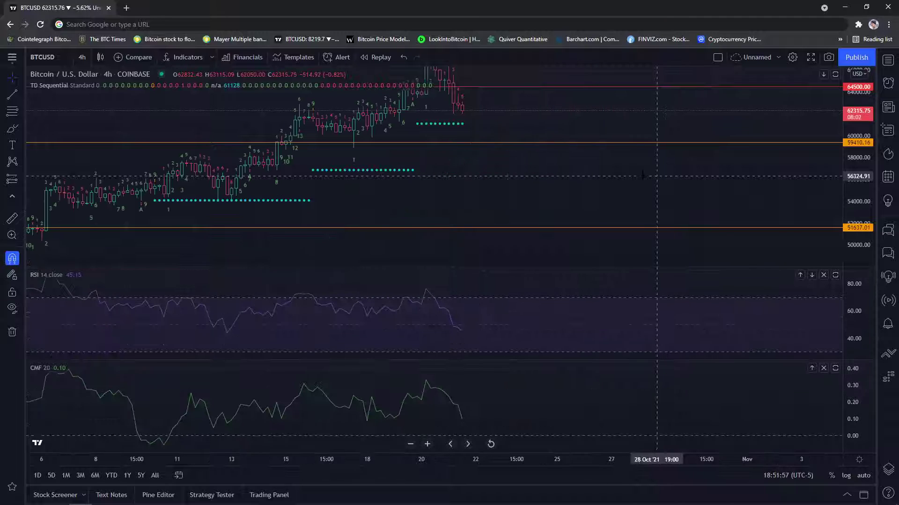
scroll(648, 210, "up", 3)
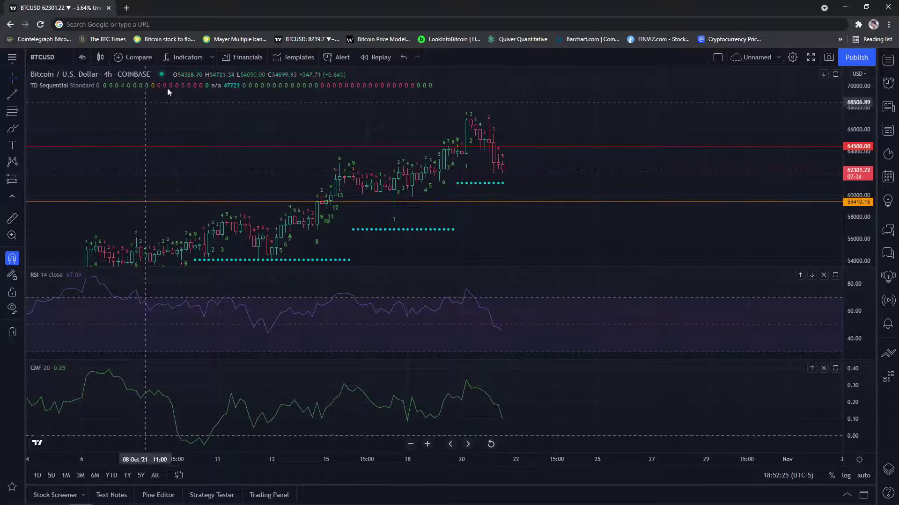
Replace the RSI pane with BitMEX Funding and Premium Index on 1-hour candles
left_click(108, 274)
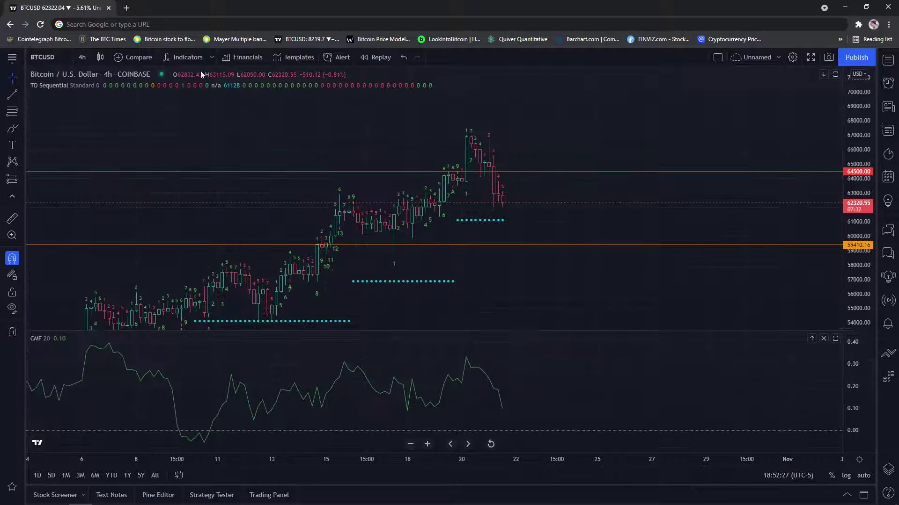
key("slash")
left_click(425, 232)
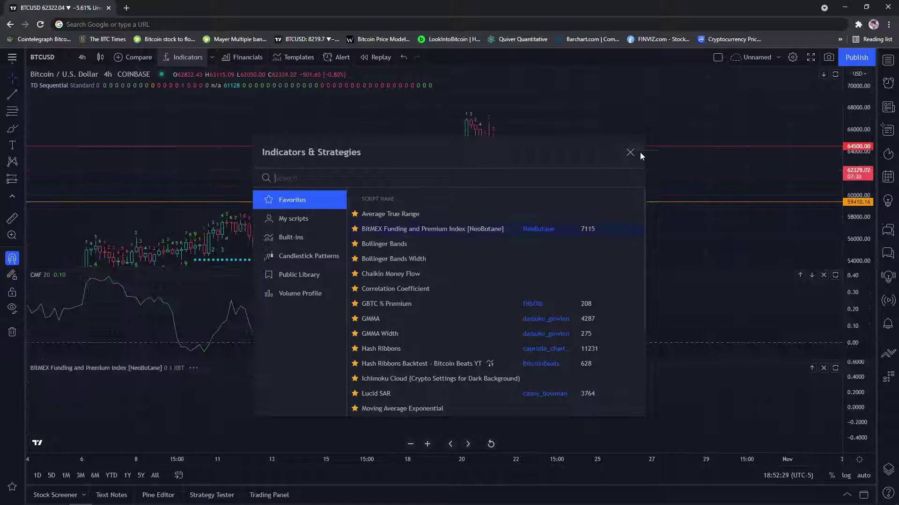
left_click(632, 153)
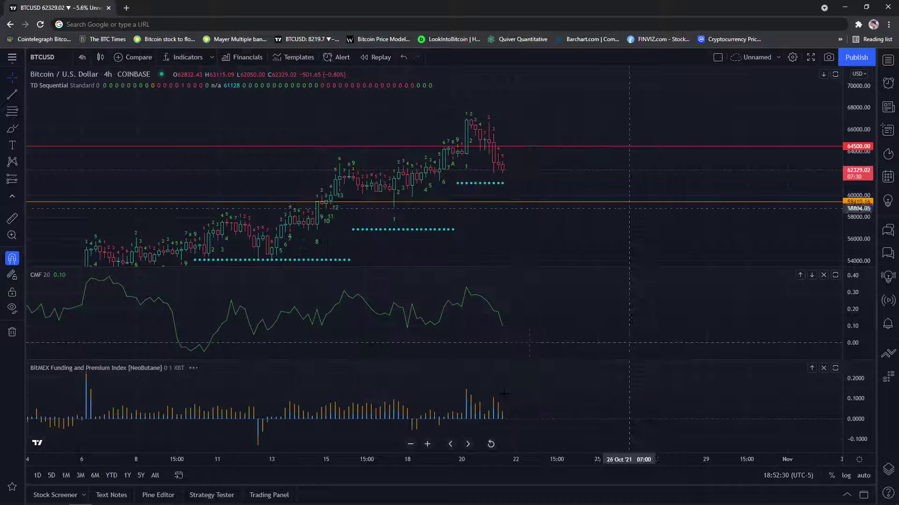
left_click(83, 57)
left_click(102, 216)
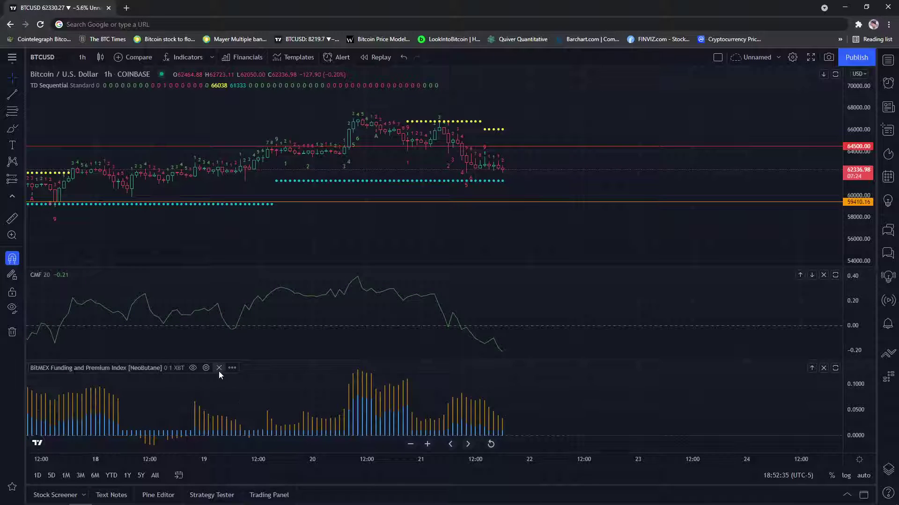
Remove the BitMEX Funding pane and add the Relative Strength Index back
left_click(219, 368)
left_click(181, 57)
scroll(476, 321, "down", 1)
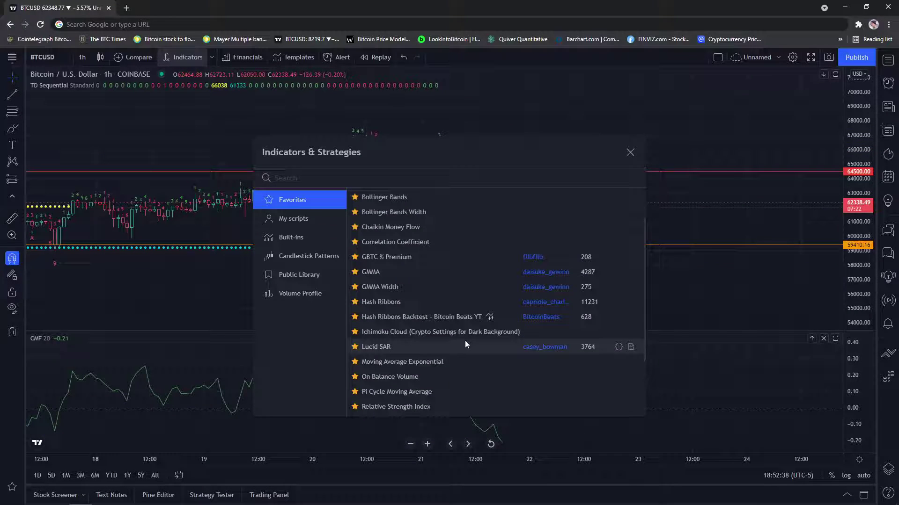
left_click(424, 404)
left_click(629, 153)
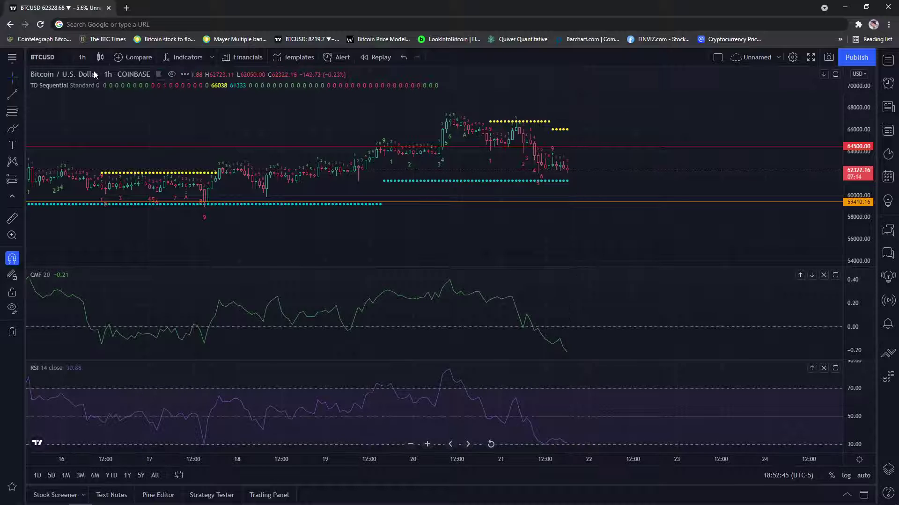
Switch BTCUSD to 4-hour candles, then to daily candles
left_click(82, 56)
left_click(113, 257)
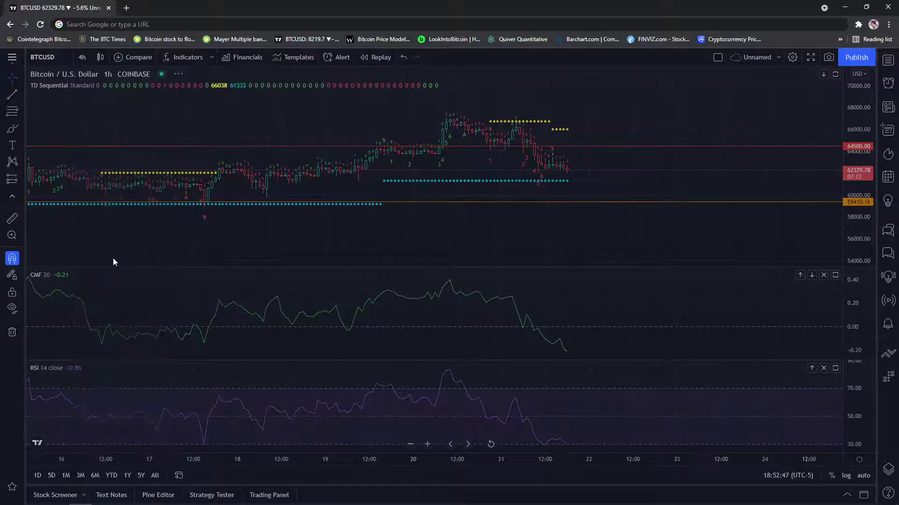
left_click(82, 57)
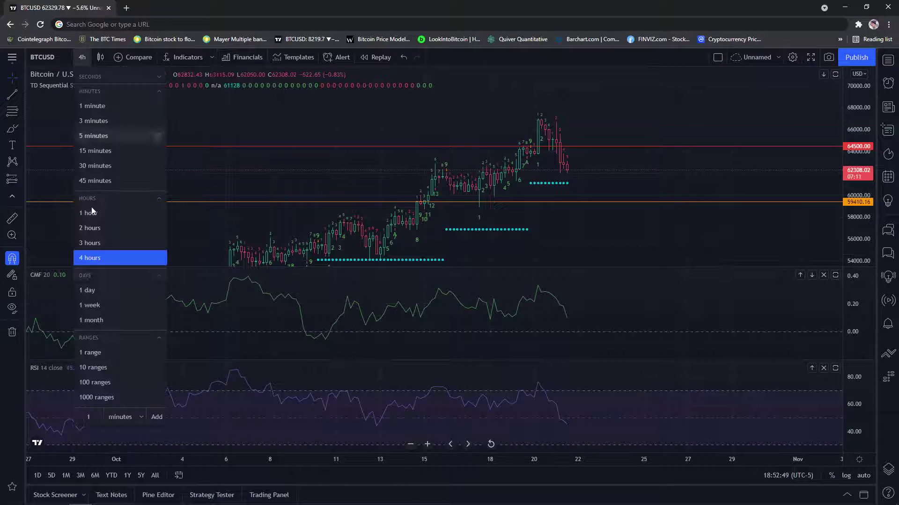
left_click(96, 287)
scroll(519, 229, "up", 3)
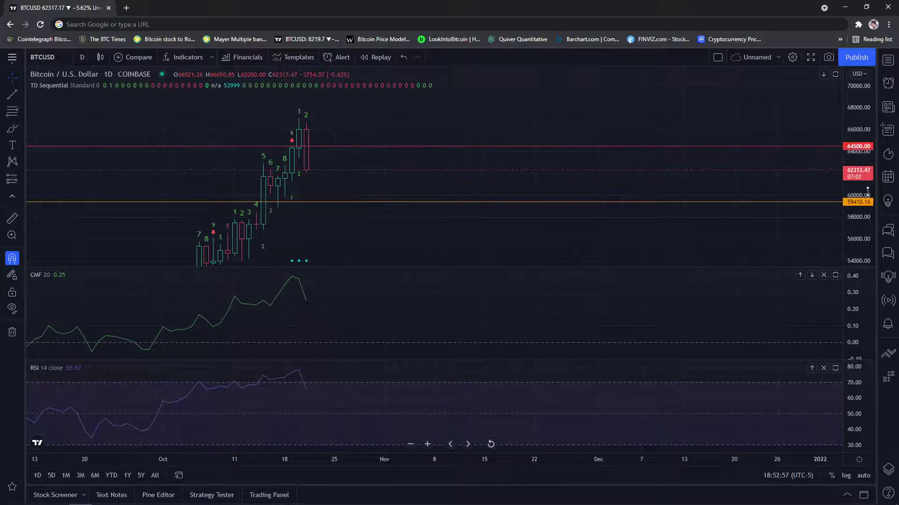
Switch BTCUSD to weekly candles and compress the price scale to fit them
left_click_drag(860, 186, 860, 220)
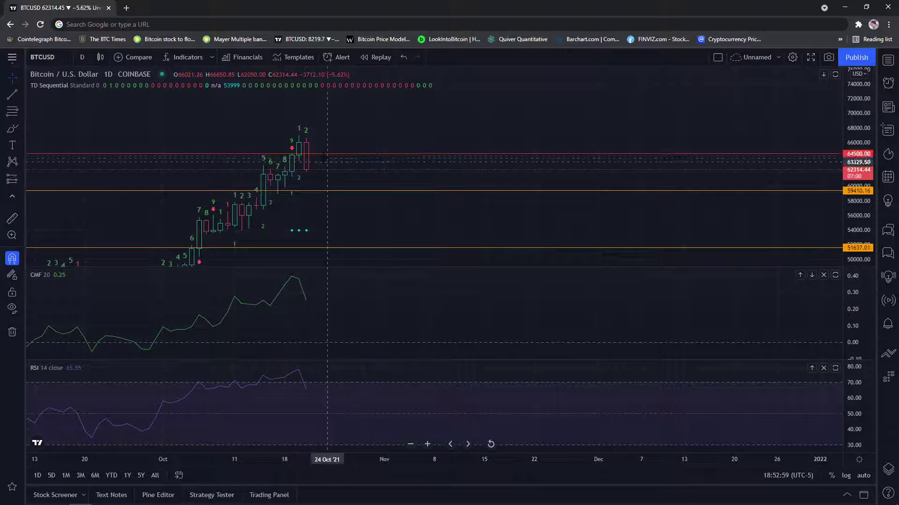
scroll(120, 86, "down", 2)
left_click(82, 58)
left_click(123, 305)
left_click_drag(854, 118, 856, 168)
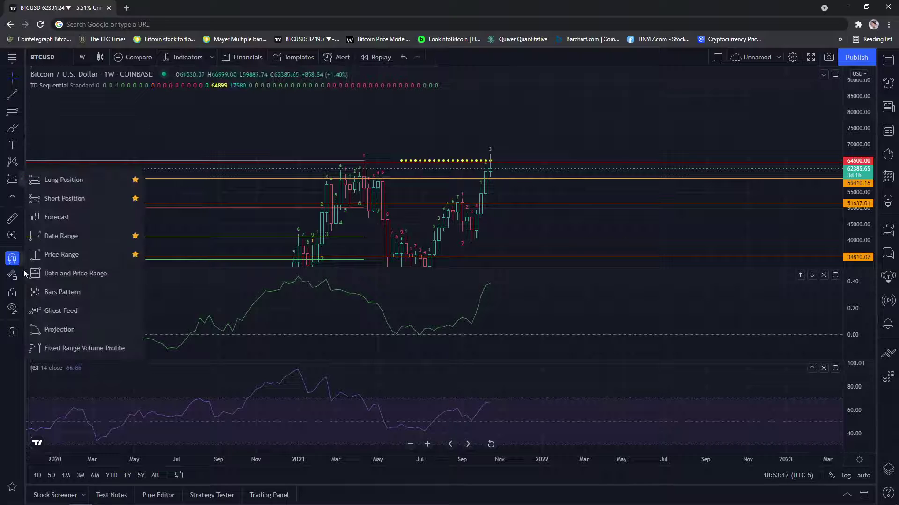
Measure the price range from the 66999 weekly high (about −3.13%)
left_click(21, 176)
left_click(61, 254)
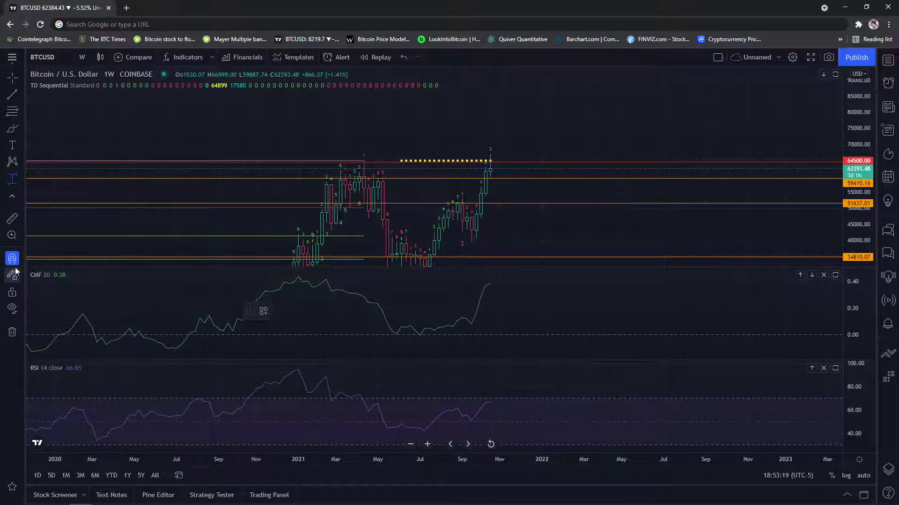
left_click(490, 154)
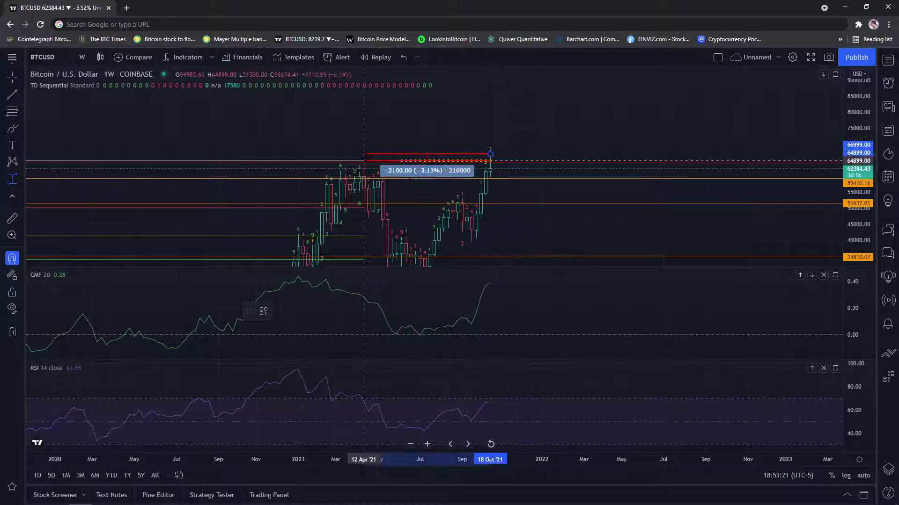
key("Escape")
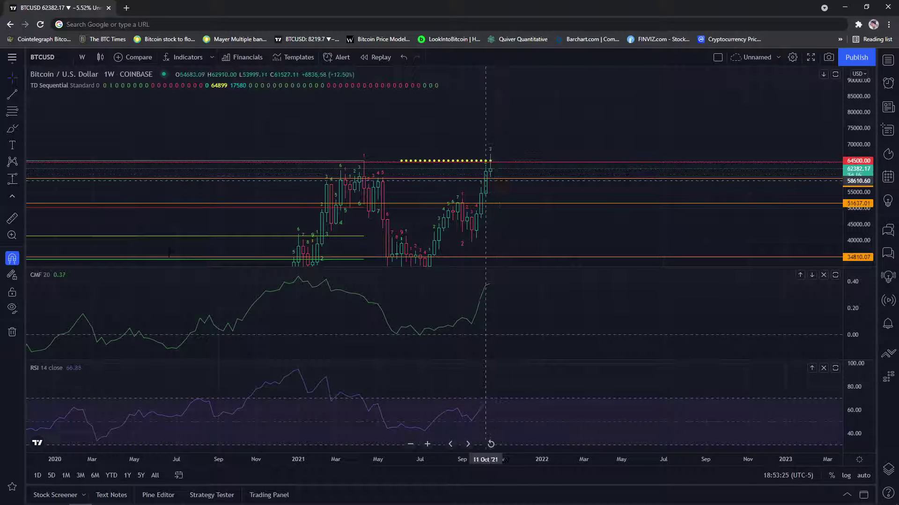
left_click(12, 179)
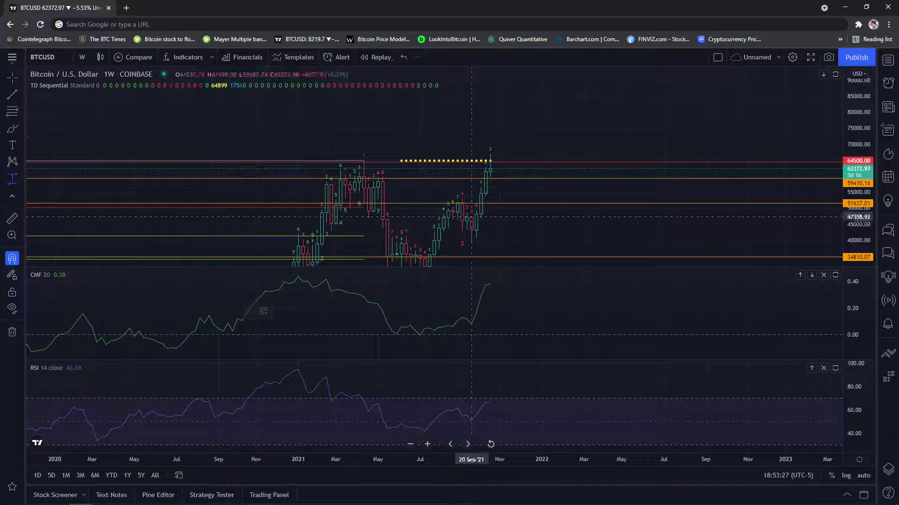
left_click(490, 154)
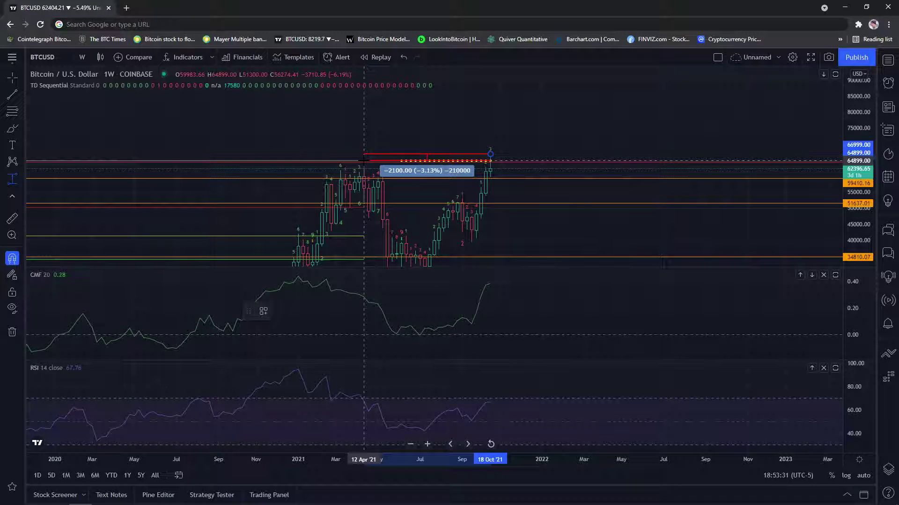
key("Escape")
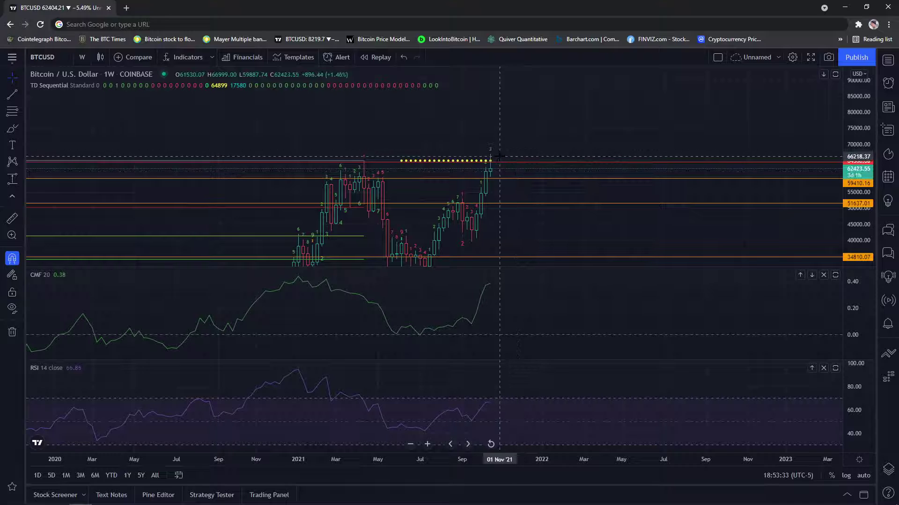
Shift, zoom and rescale the weekly chart so the 2020–2021 rally and latest candles are visible
left_click_drag(500, 154, 418, 165)
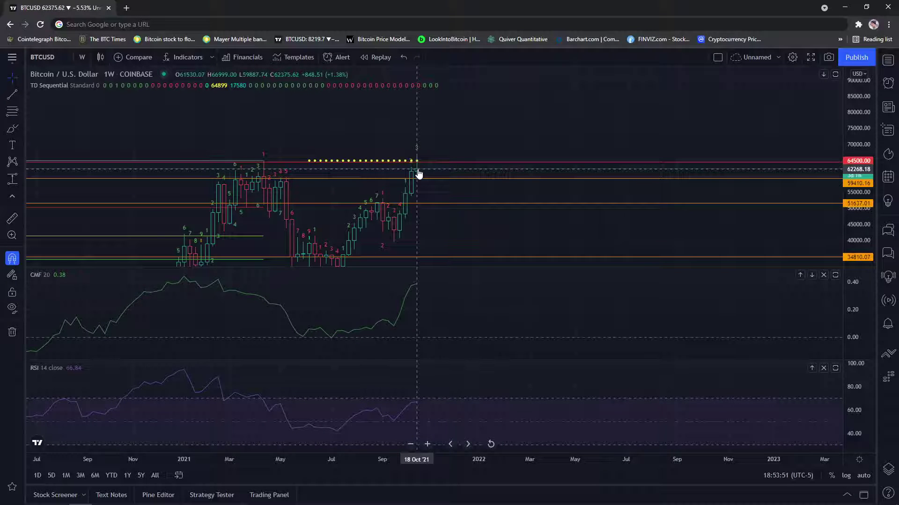
scroll(427, 184, "down", 3)
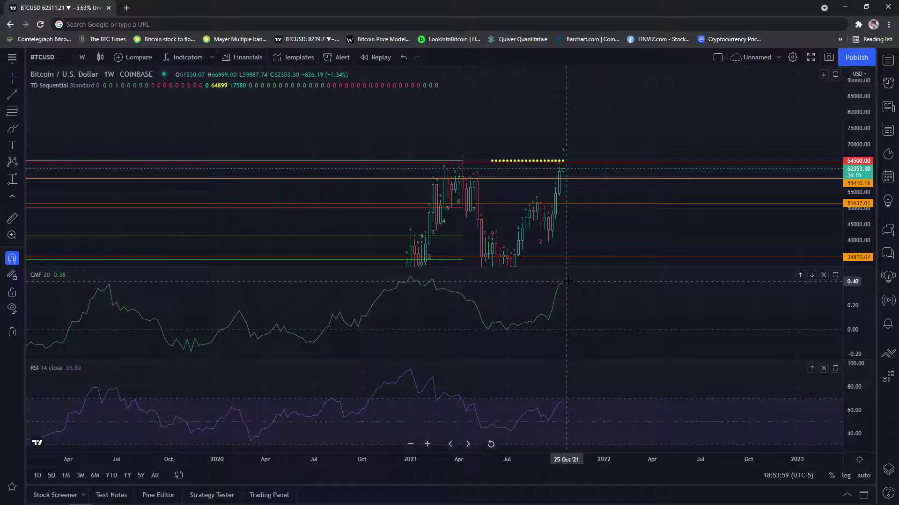
scroll(566, 283, "down", 2)
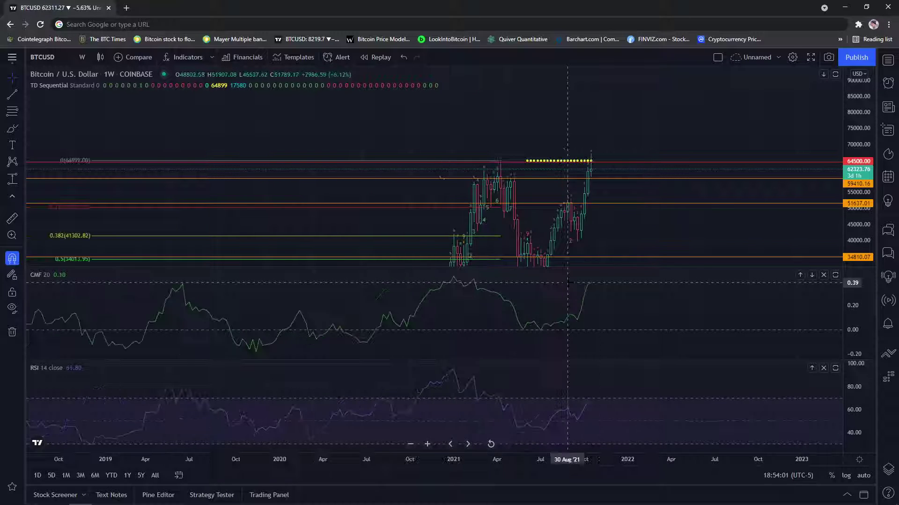
scroll(567, 282, "down", 1)
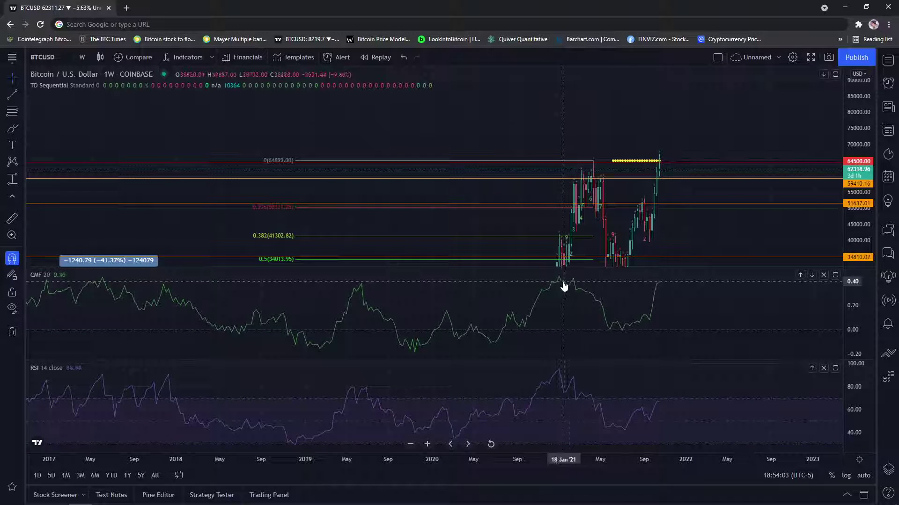
scroll(561, 285, "down", 1)
scroll(562, 282, "down", 1)
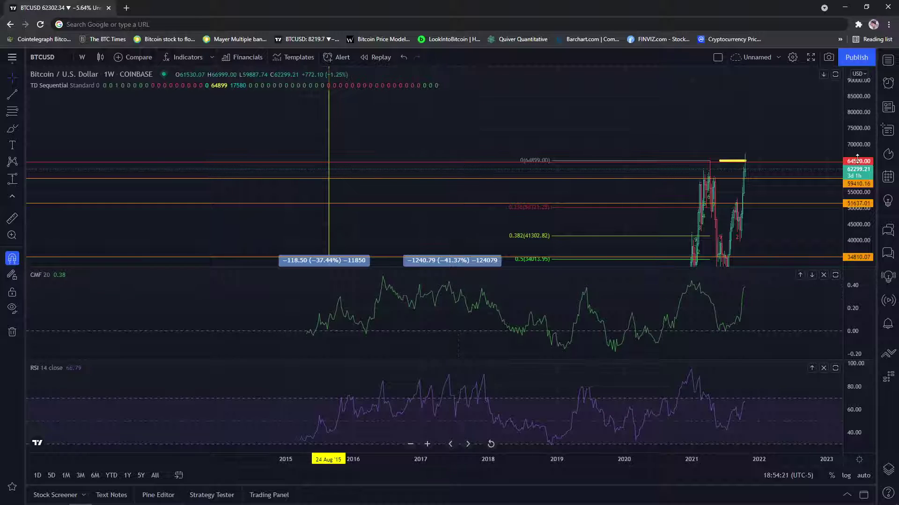
left_click_drag(856, 216, 812, 209)
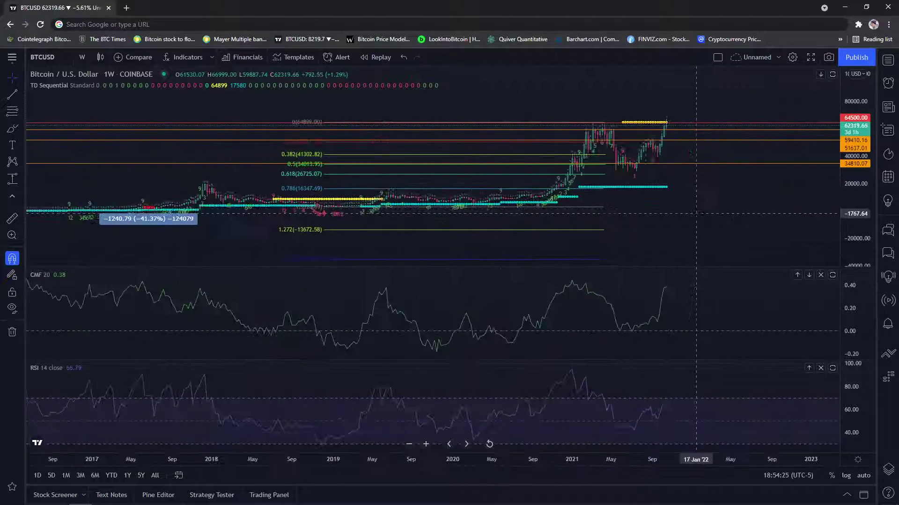
scroll(812, 209, "up", 3)
scroll(357, 304, "down", 3)
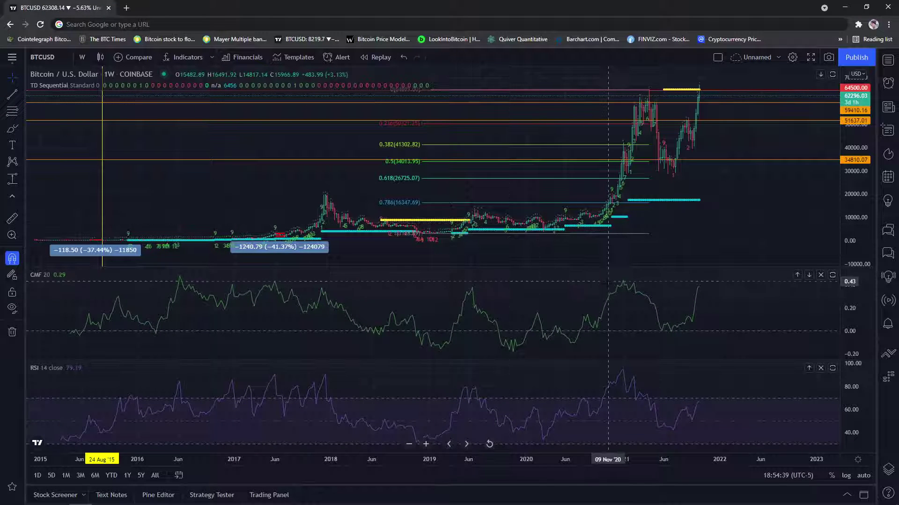
scroll(749, 197, "up", 3)
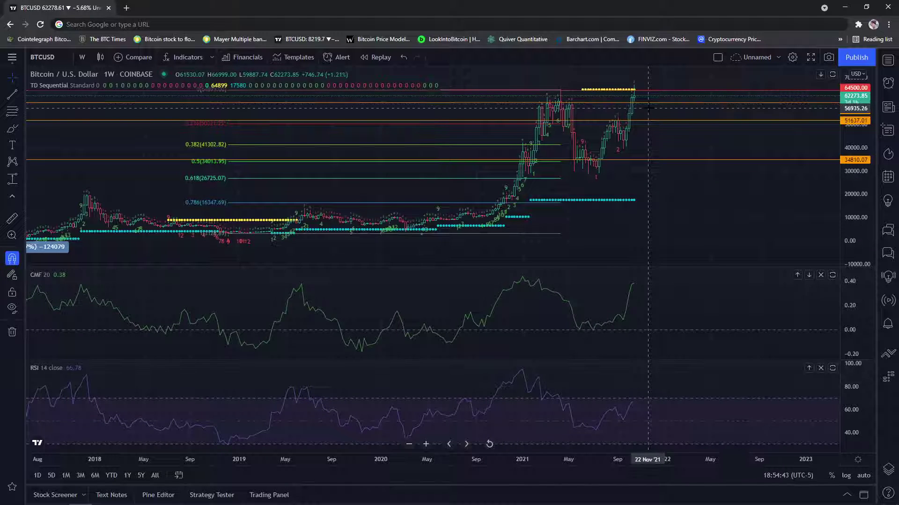
scroll(586, 112, "up", 2)
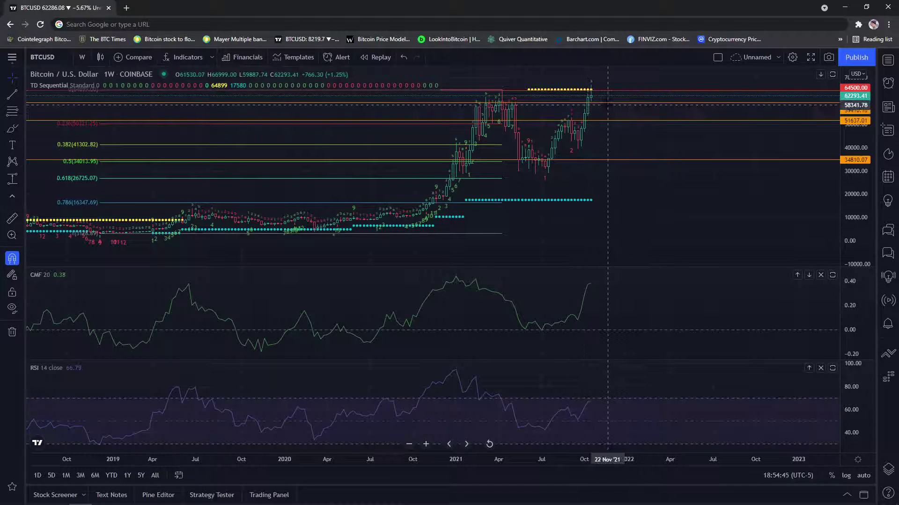
scroll(607, 109, "up", 1)
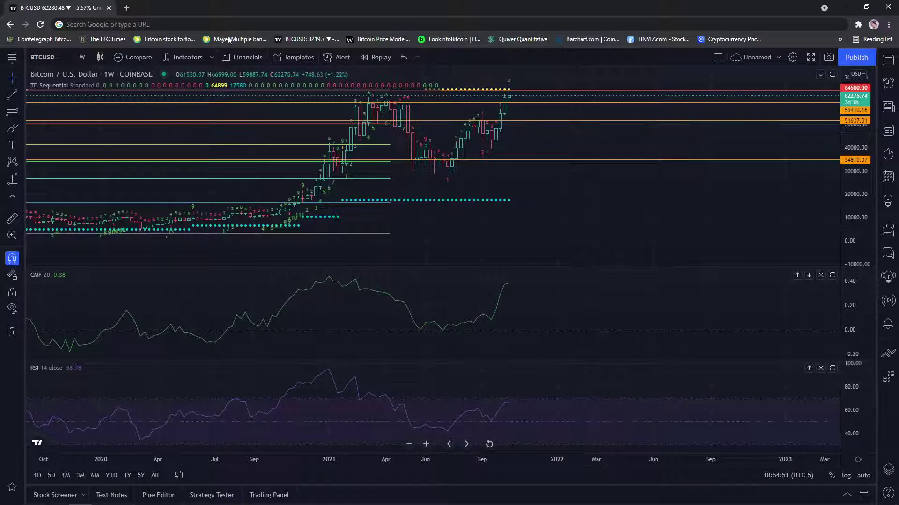
Load twitter.com/home in a new browser tab
left_click(129, 8)
left_click(152, 24)
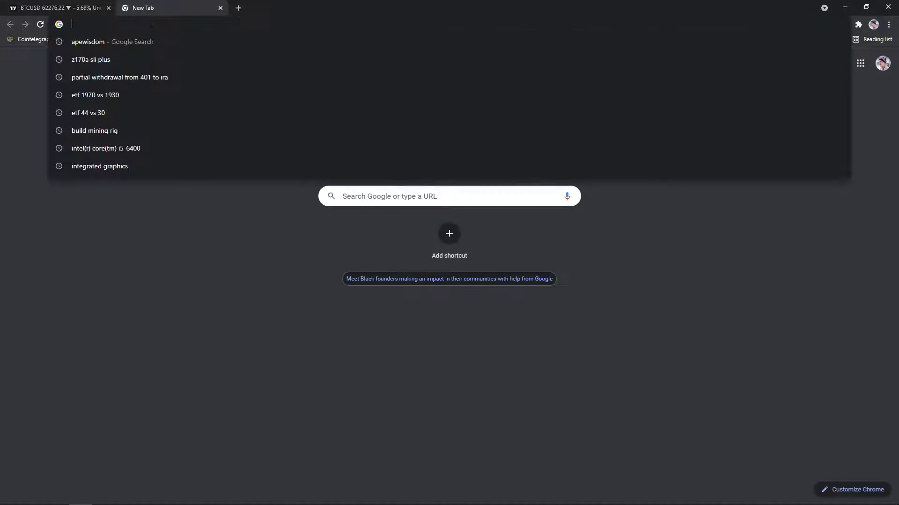
type("twitter.com/home")
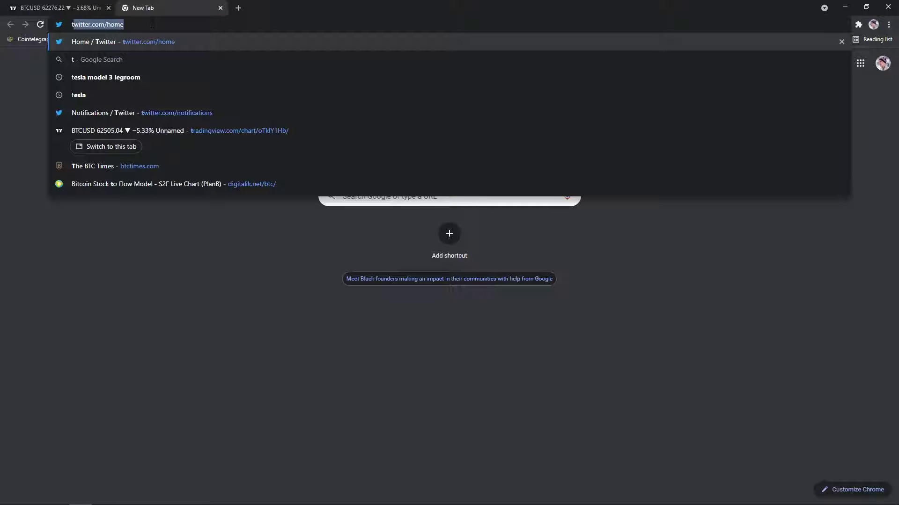
key("Down")
key("Down")
key("Down")
key("Down")
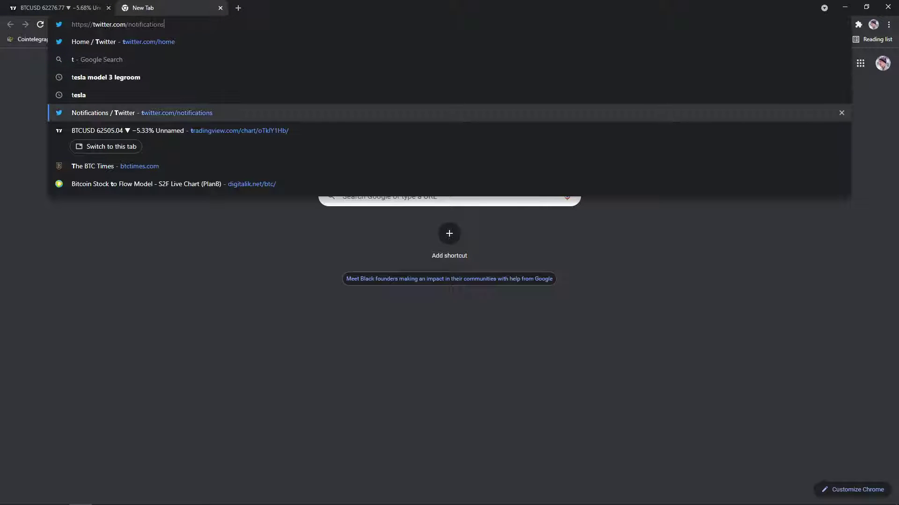
key("Up")
key("Up")
key("Up")
key("Up")
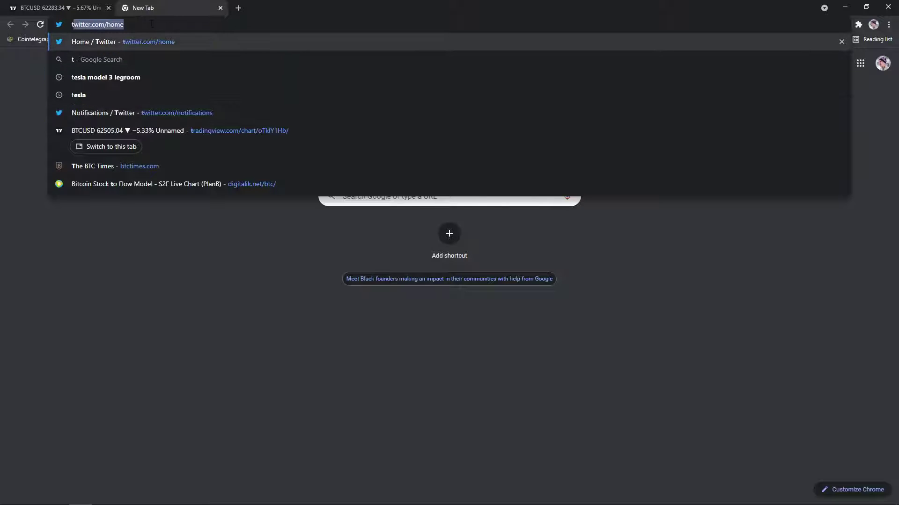
key("Return")
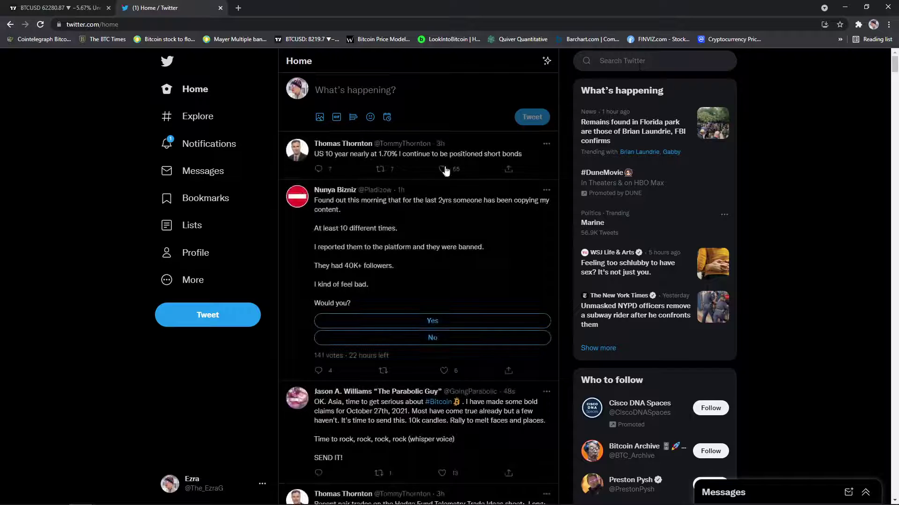
Open the crypto analyst's profile and scroll down to their BTC daily chart tweet
left_click(297, 197)
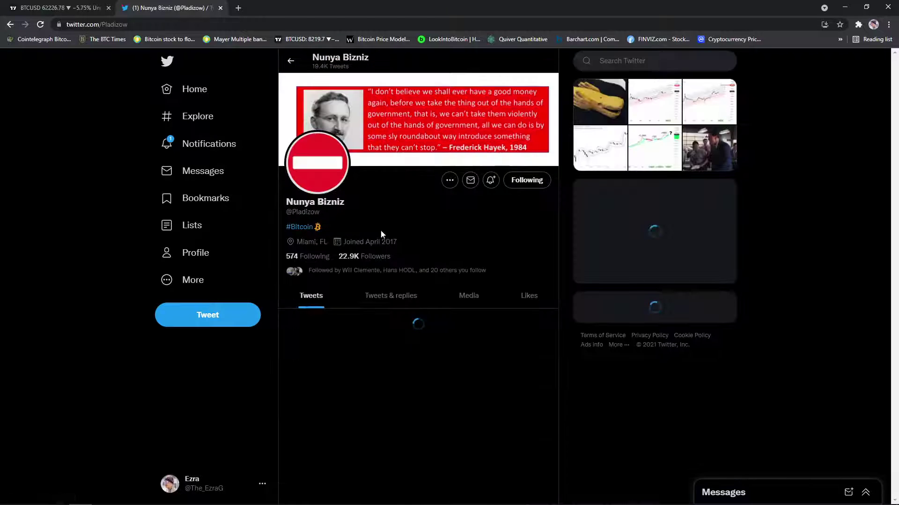
scroll(356, 252, "down", 15)
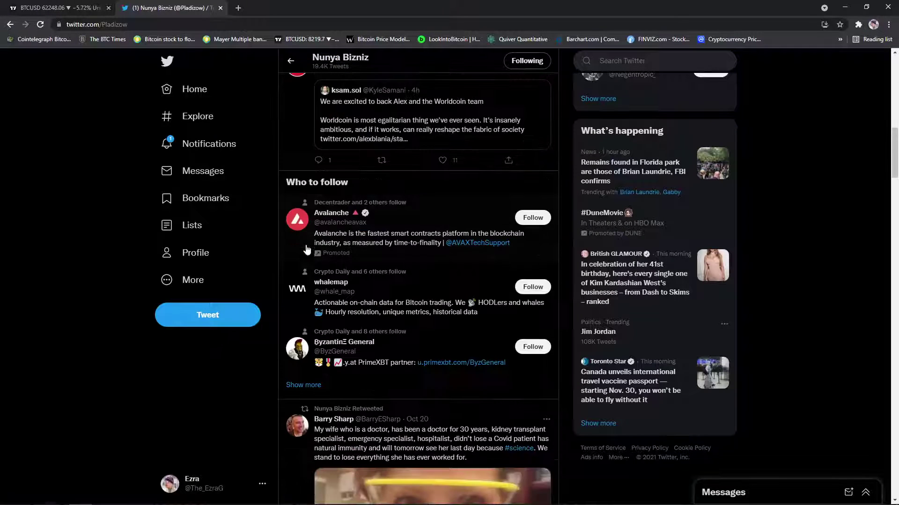
scroll(307, 249, "down", 20)
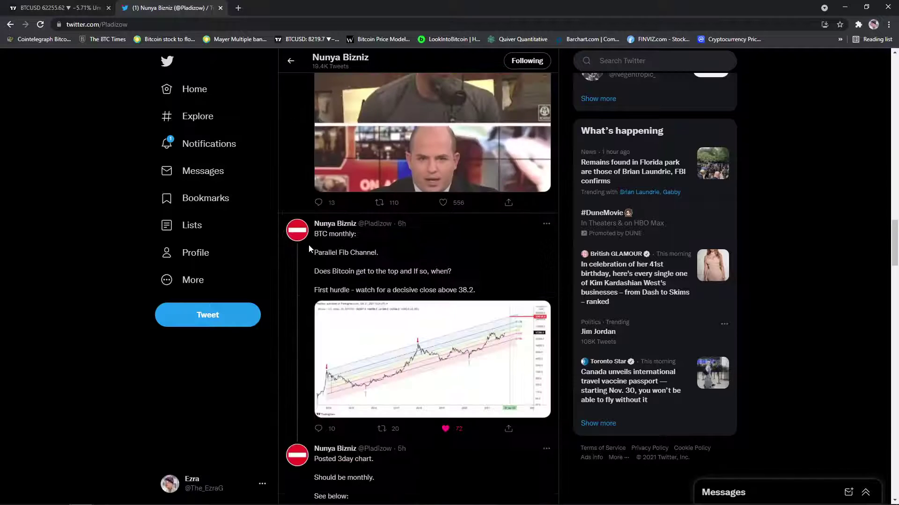
scroll(309, 249, "down", 20)
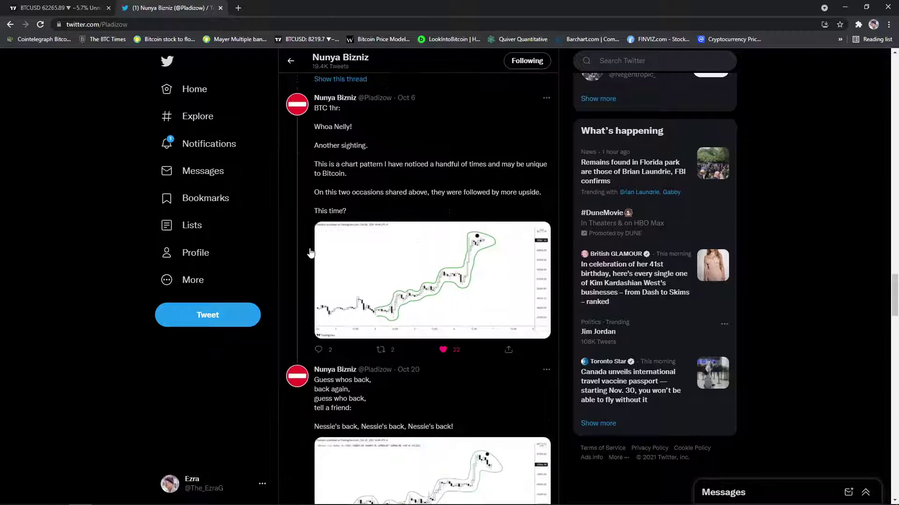
scroll(311, 253, "down", 20)
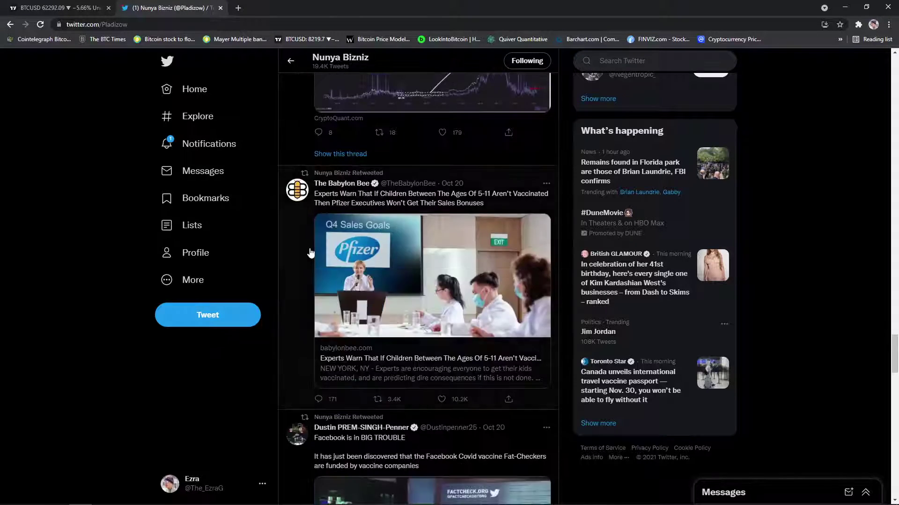
scroll(310, 253, "down", 10)
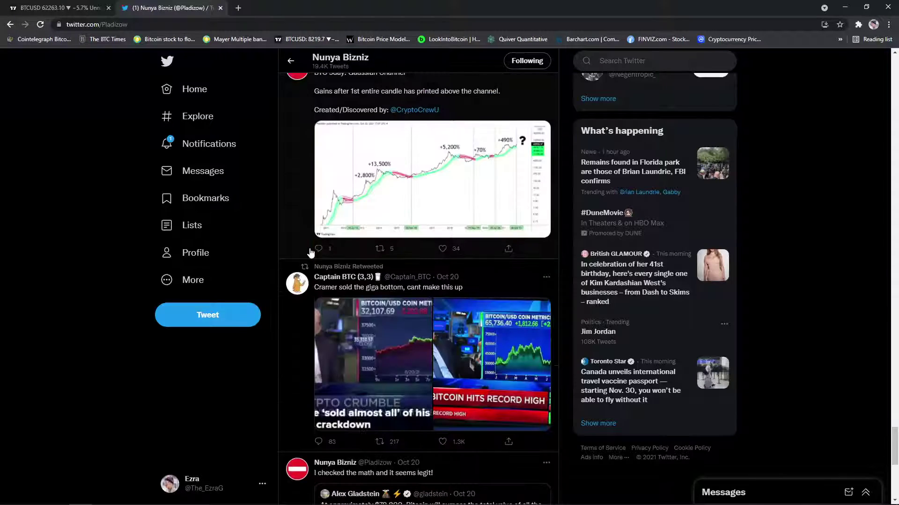
scroll(311, 253, "down", 20)
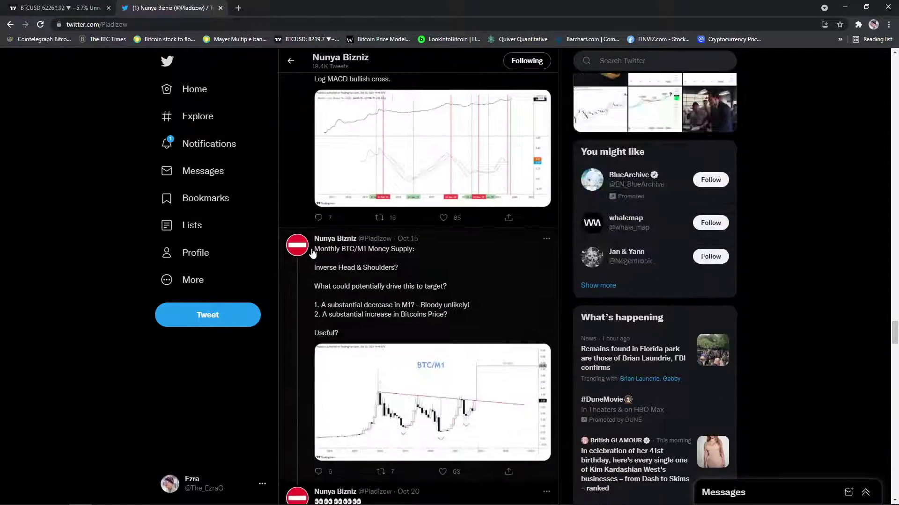
scroll(312, 253, "up", 4)
scroll(312, 253, "down", 7)
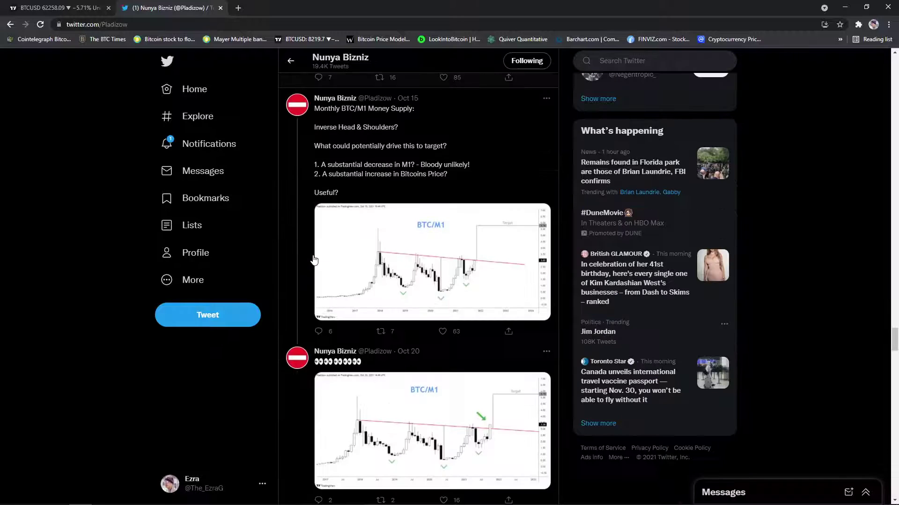
scroll(314, 260, "down", 4)
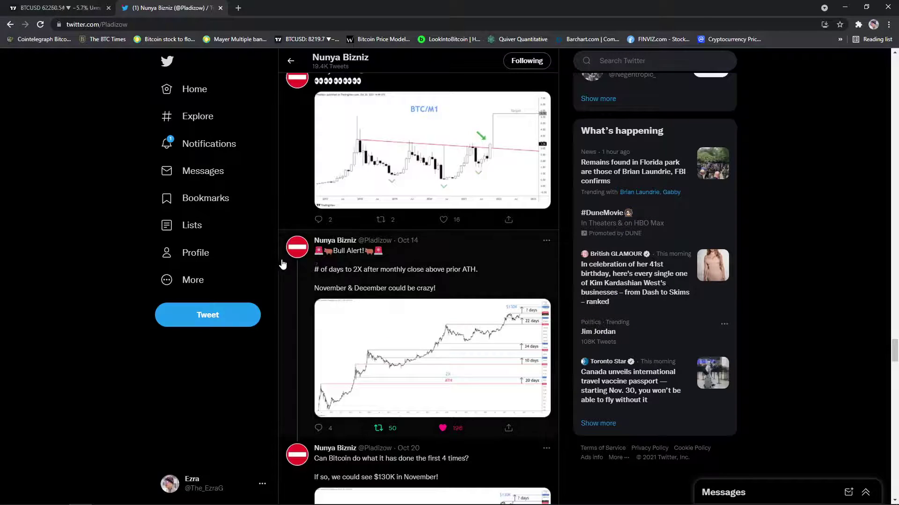
scroll(288, 260, "down", 8)
scroll(296, 255, "down", 20)
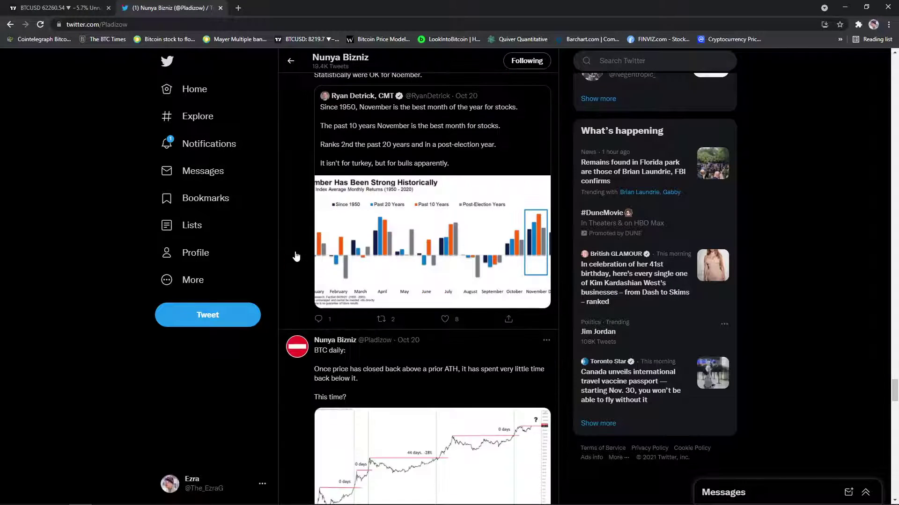
Enlarge the BTC daily all-time-high chart image, then go back to the TradingView tab
left_click(466, 138)
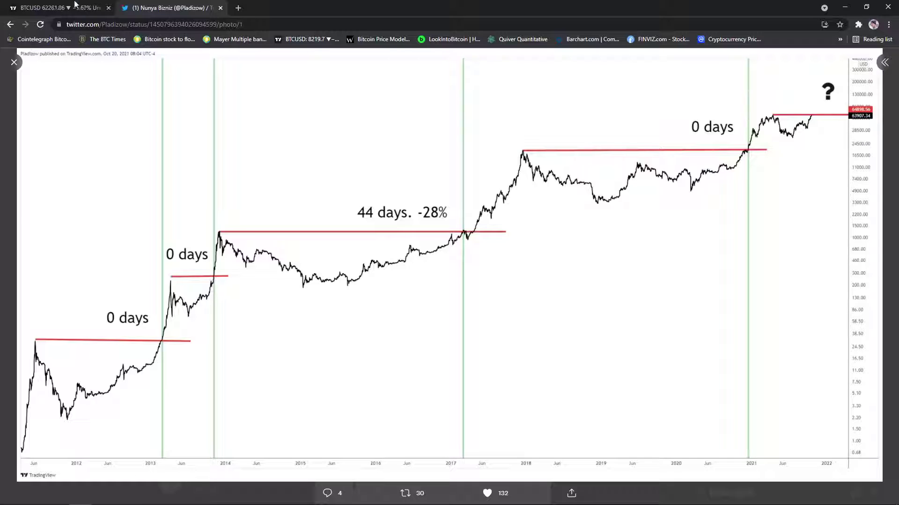
left_click(35, 4)
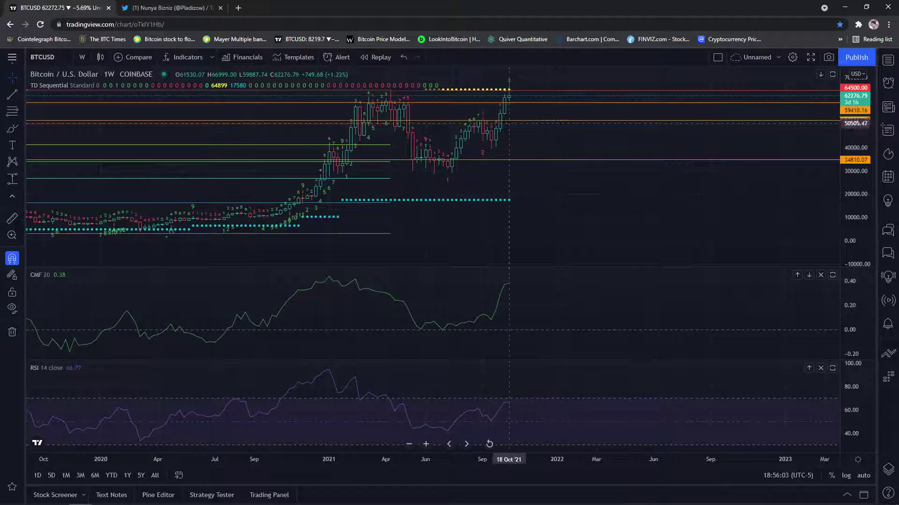
Measure BTC's move from 12 Apr '21 to 18 Oct '21 (about 4.22%) and recheck the tweeted chart
scroll(543, 150, "down", 2)
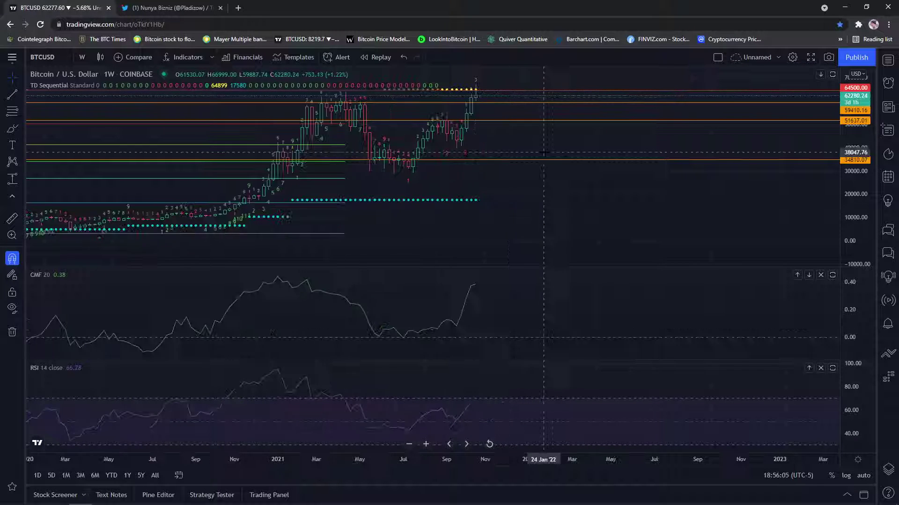
left_click_drag(371, 140, 420, 134)
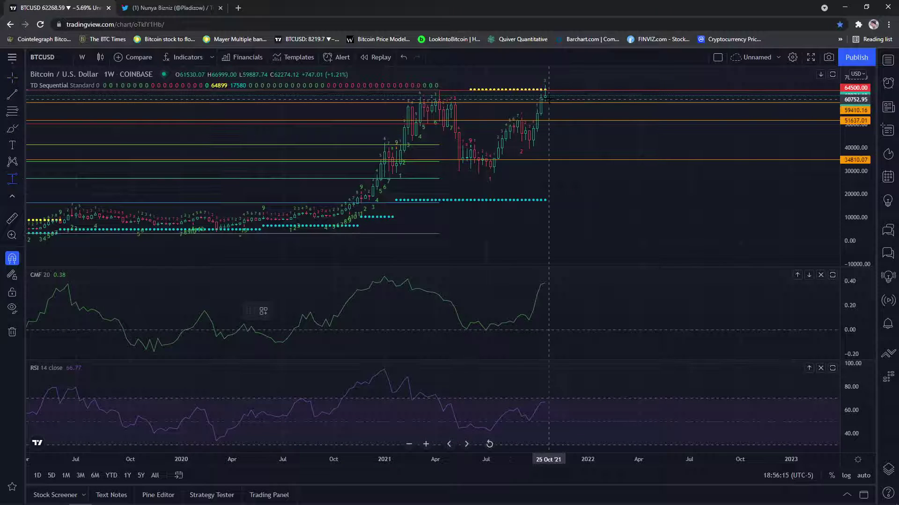
left_click(545, 95)
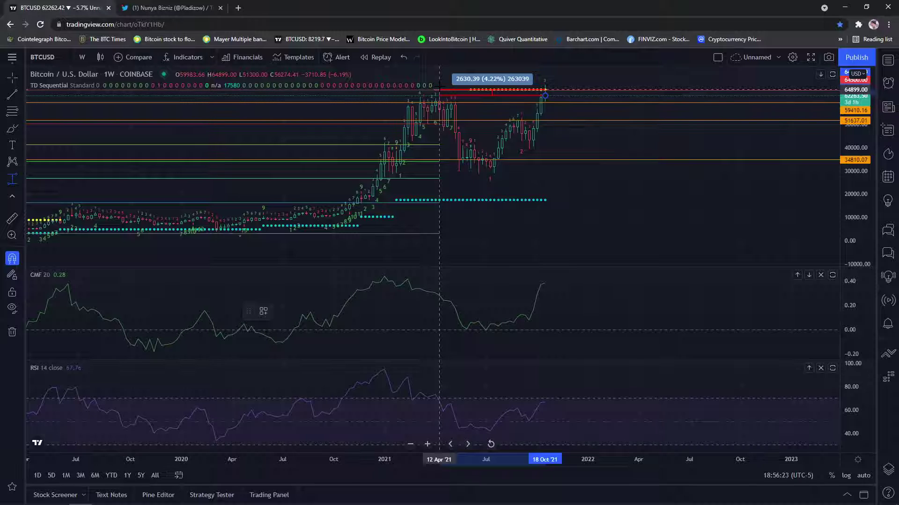
left_click(134, 7)
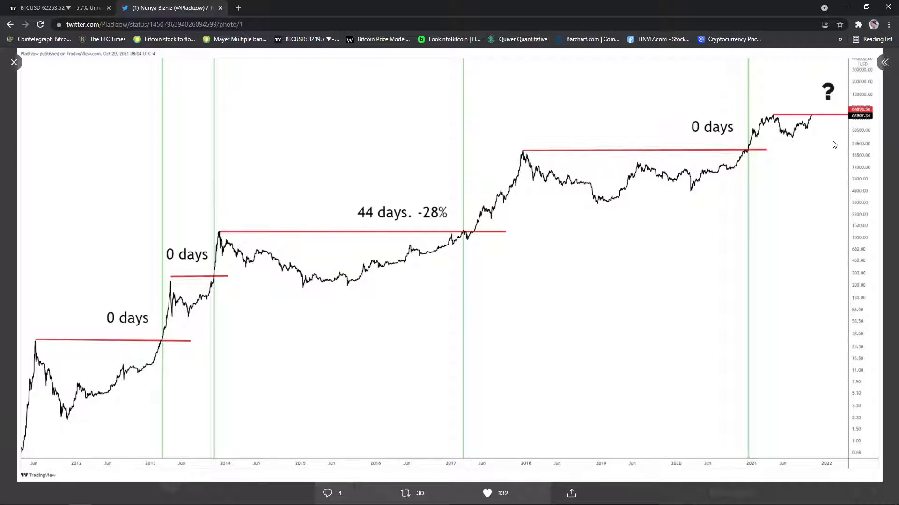
left_click(15, 7)
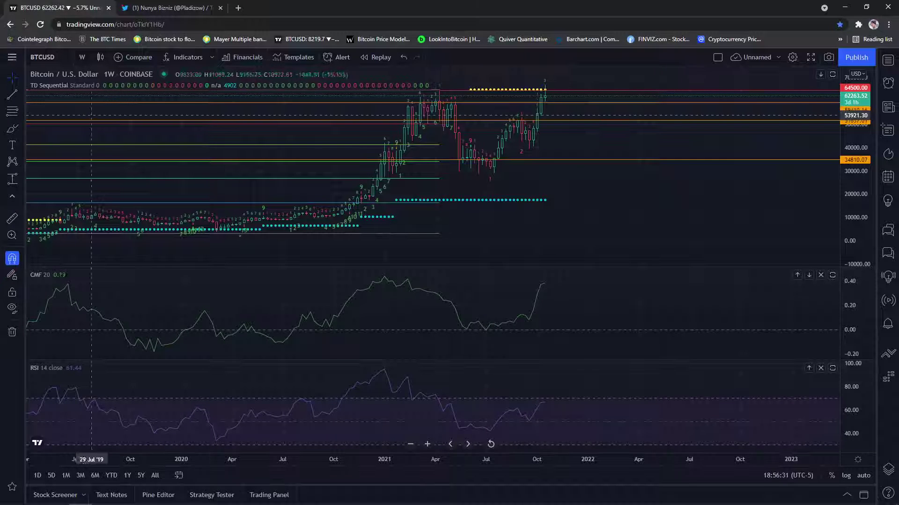
left_click(12, 178)
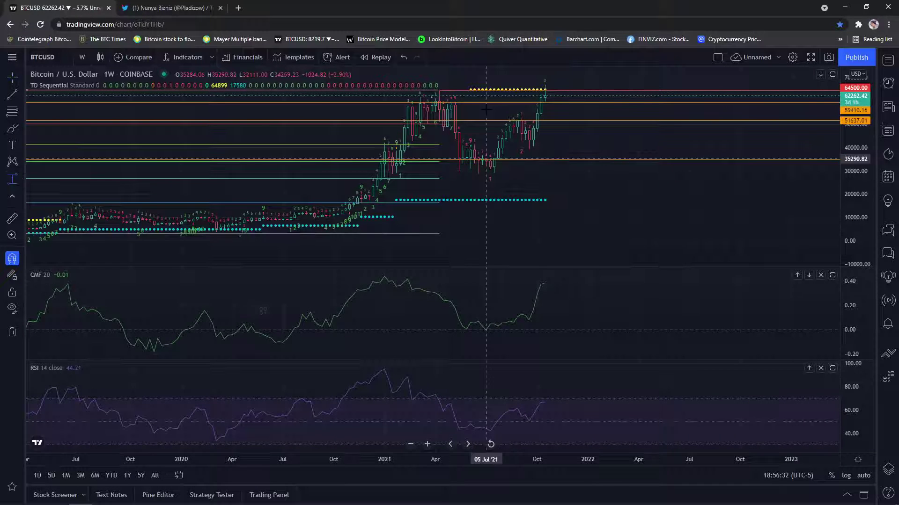
left_click(545, 85)
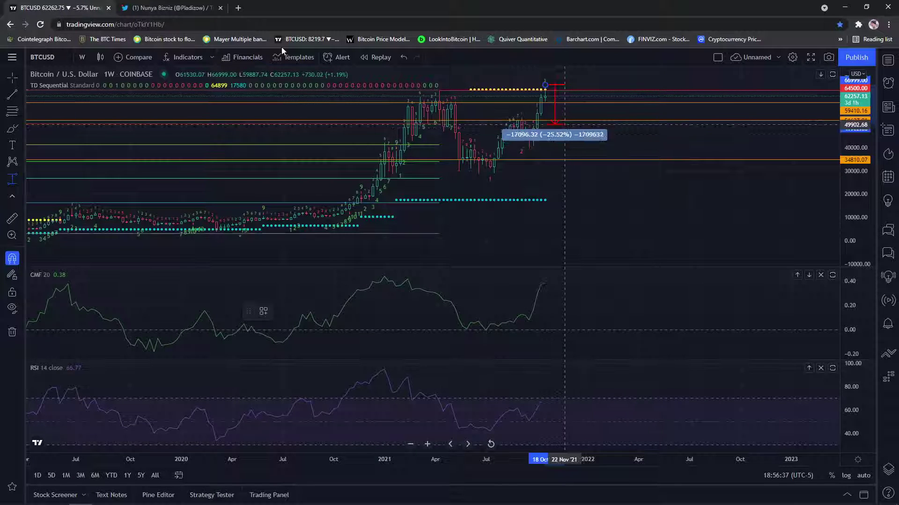
key("ctrl+Tab")
key("ctrl+Tab")
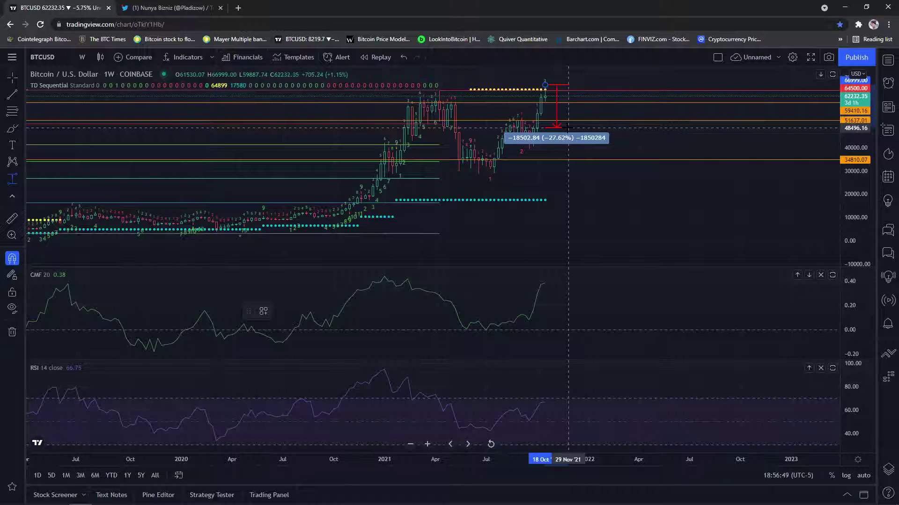
scroll(568, 126, "up", 3)
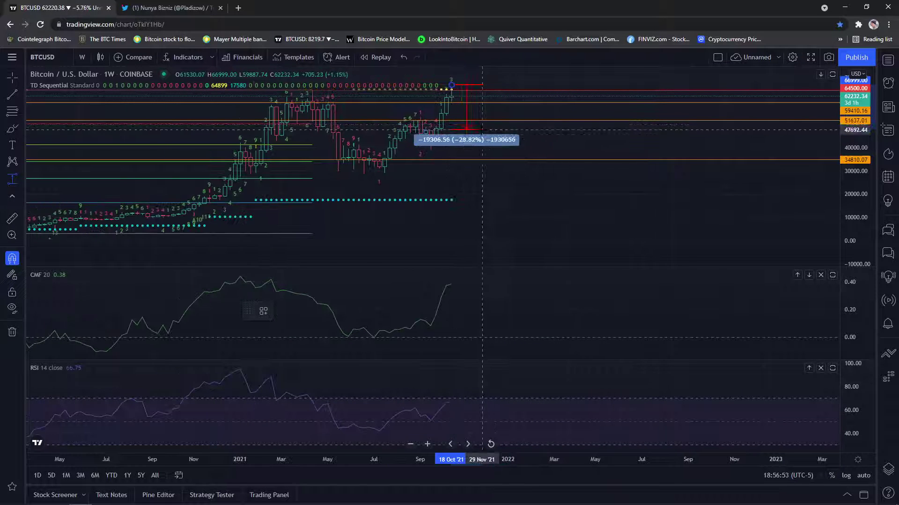
key("Escape")
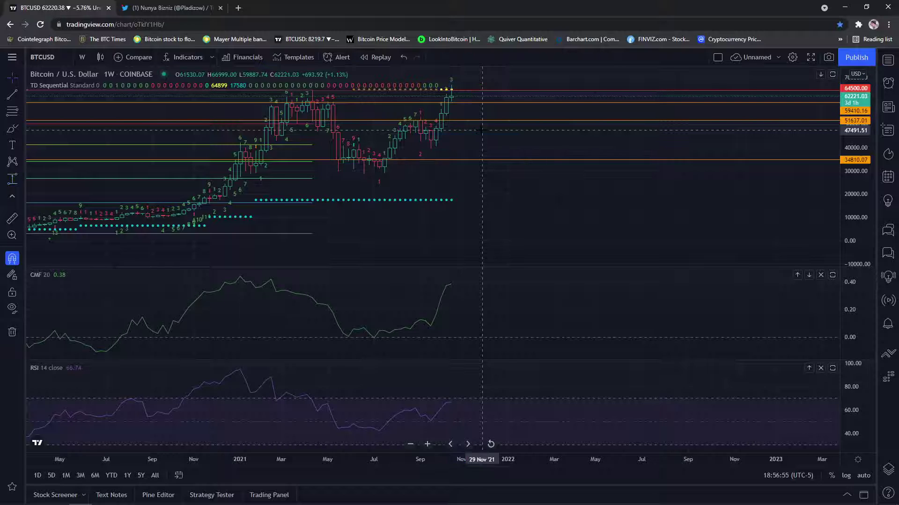
mouse_move(109, 86)
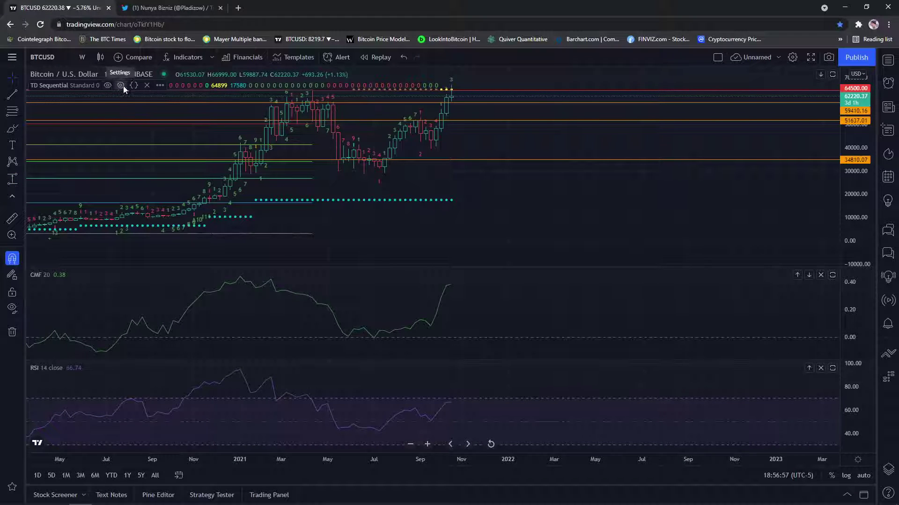
Remove TD Sequential from the chart and browse favourite indicators without adding any
left_click(146, 86)
left_click(180, 57)
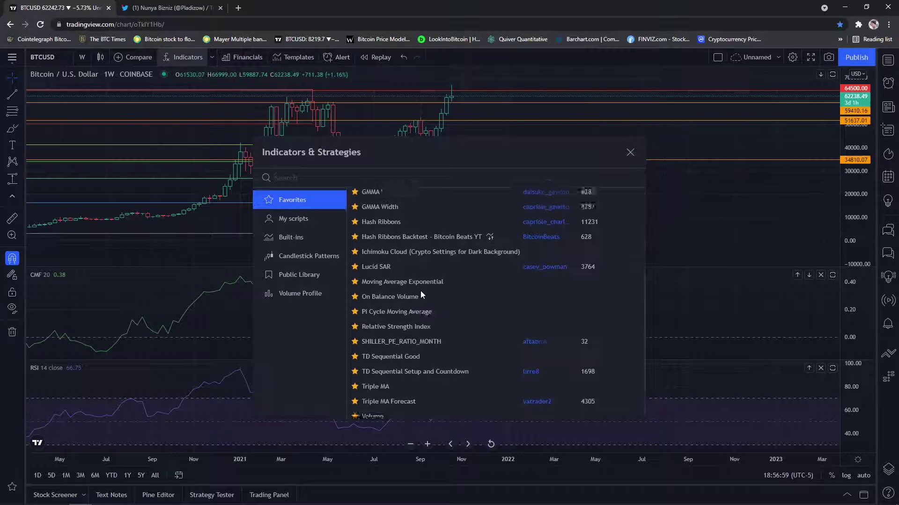
scroll(421, 290, "down", 3)
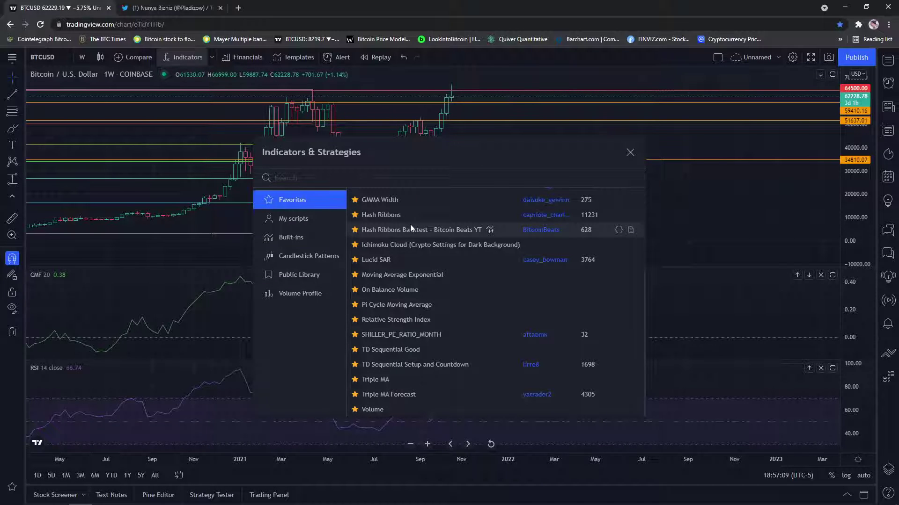
left_click(629, 153)
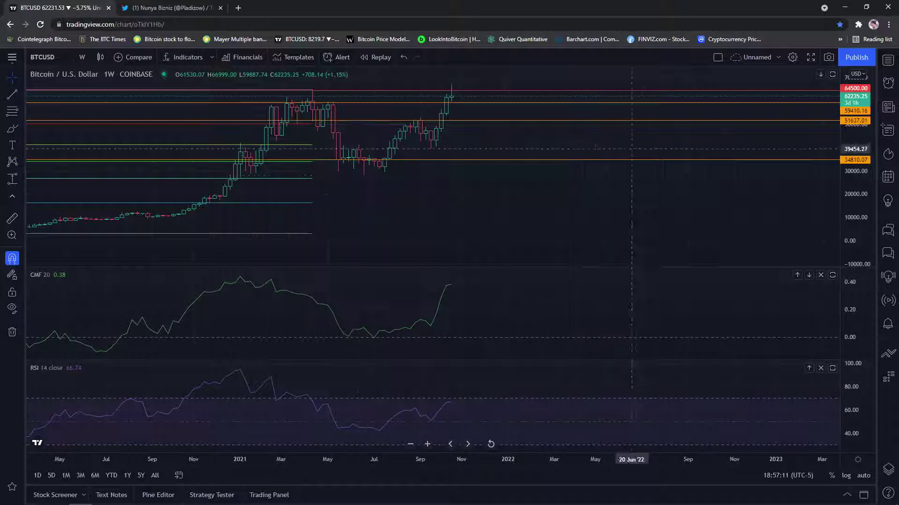
scroll(604, 211, "down", 3)
Switch the chart symbol from BTCUSD to NASDAQ TSLA
left_click(48, 57)
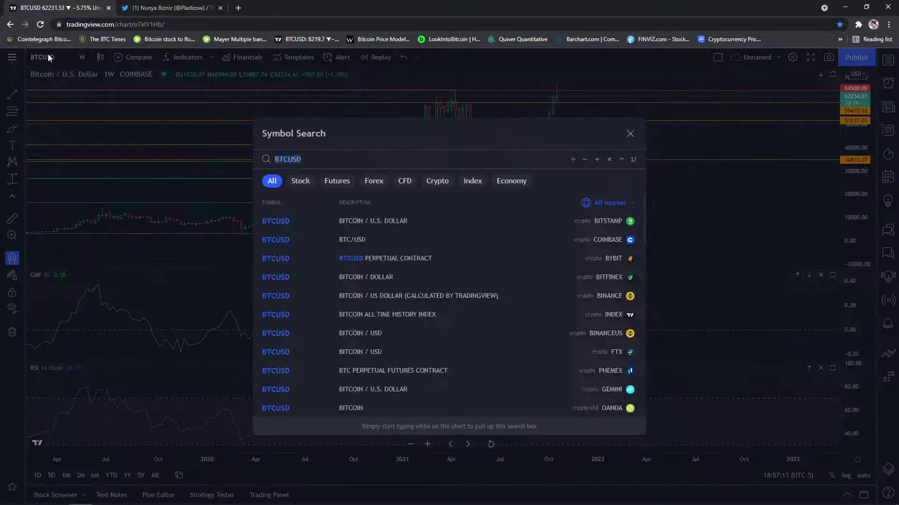
type("TSLA")
key("Down")
key("Return")
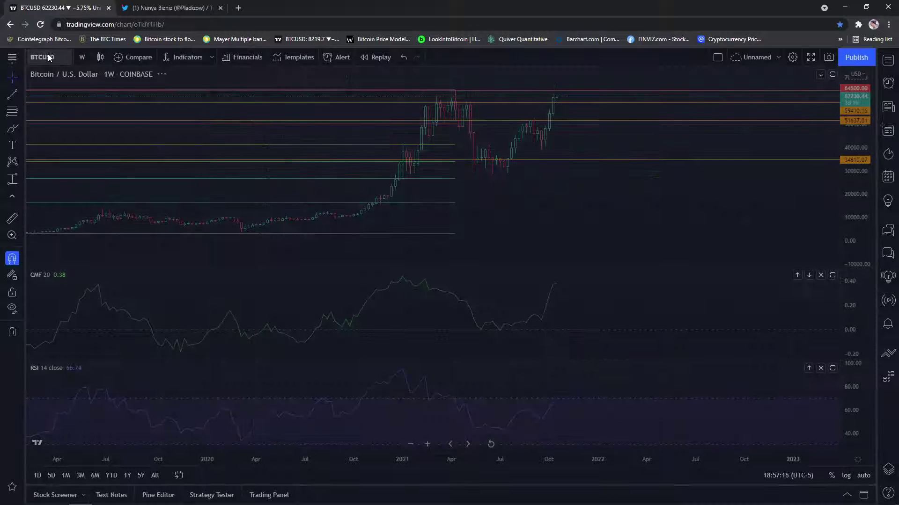
Add the TD Sequential indicator from Favorites to the TSLA chart
left_click(170, 58)
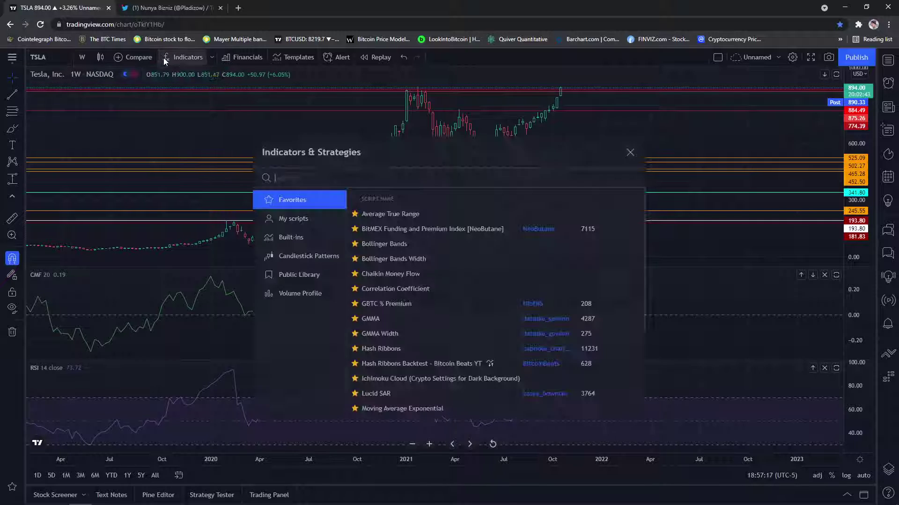
scroll(437, 315, "down", 3)
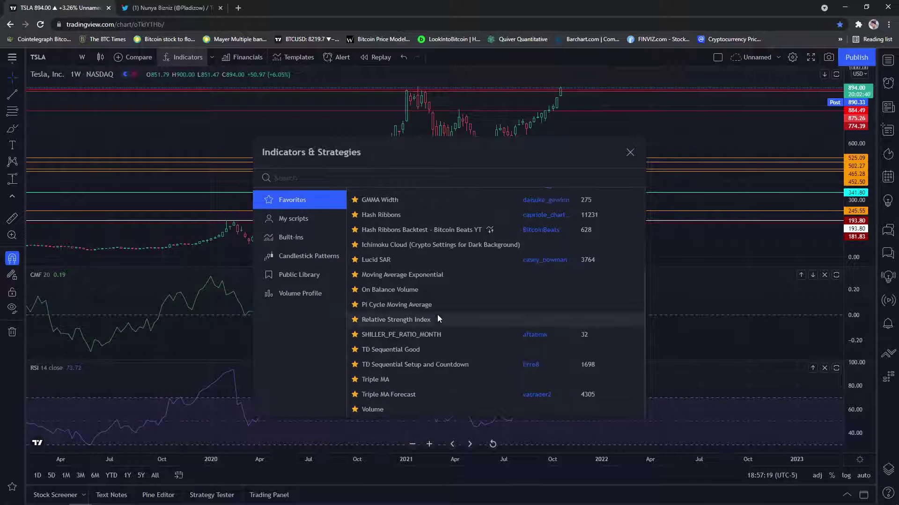
left_click(433, 351)
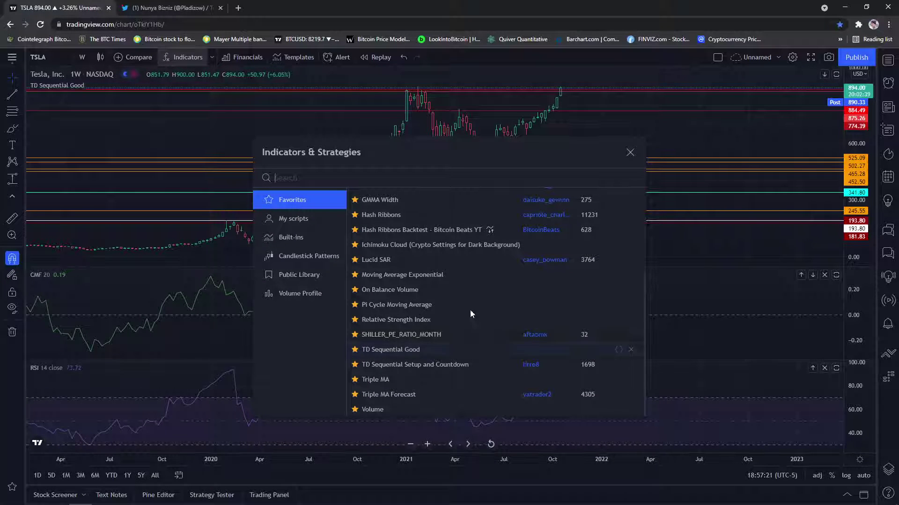
Remove the CMF 20 and RSI 14 panes from the TSLA chart
left_click(630, 152)
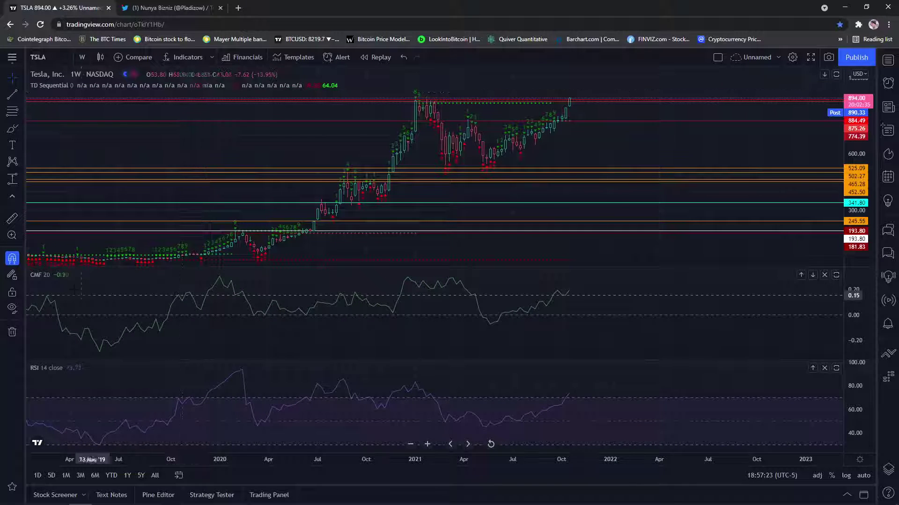
left_click(95, 275)
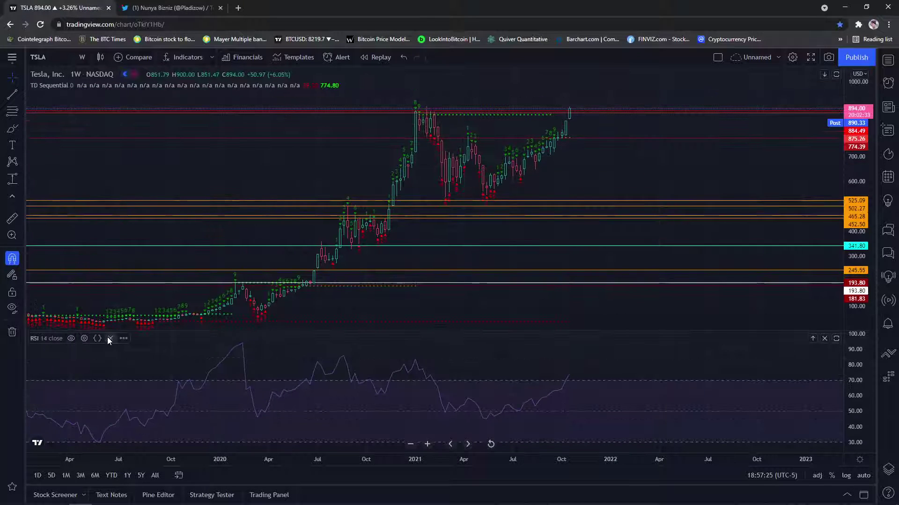
left_click(108, 337)
Add the Triple MA 3 8 30 overlay from Favorites
key("slash")
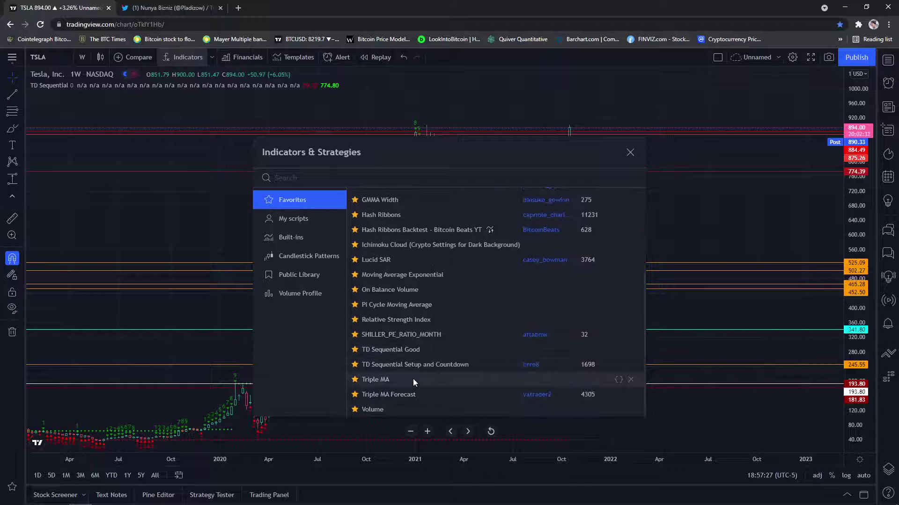
left_click(412, 378)
left_click(633, 151)
scroll(640, 239, "up", 3)
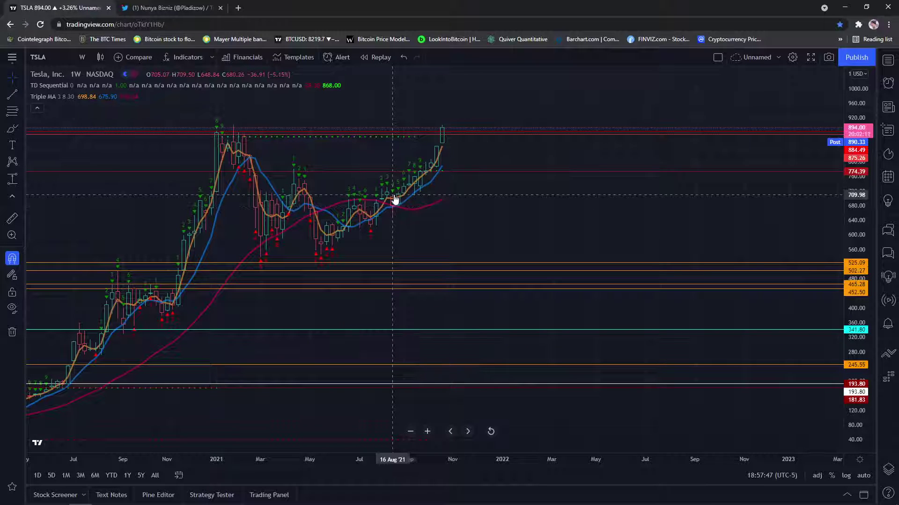
Measure TSLA's 183.03 (25.53%) rise from 23 Aug '21, then stretch the price scale vertically
left_click(12, 178)
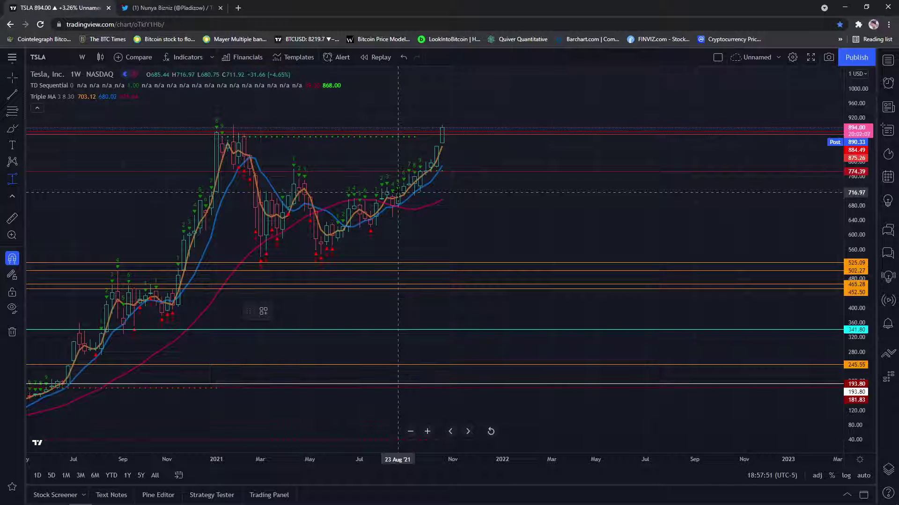
left_click(398, 192)
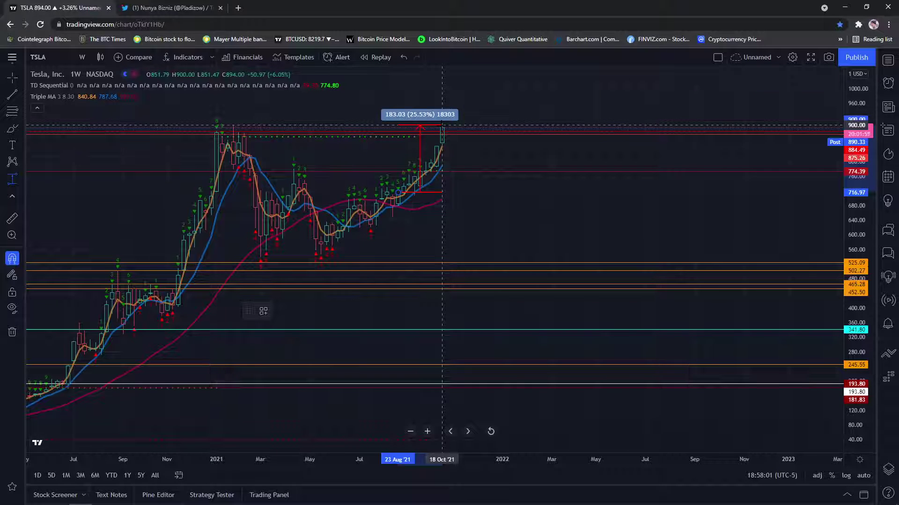
left_click(441, 126)
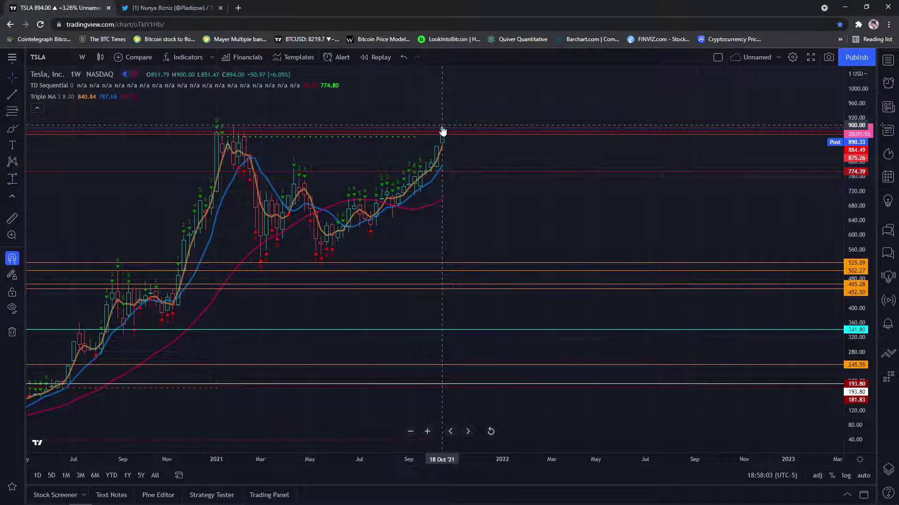
left_click_drag(842, 236, 839, 170)
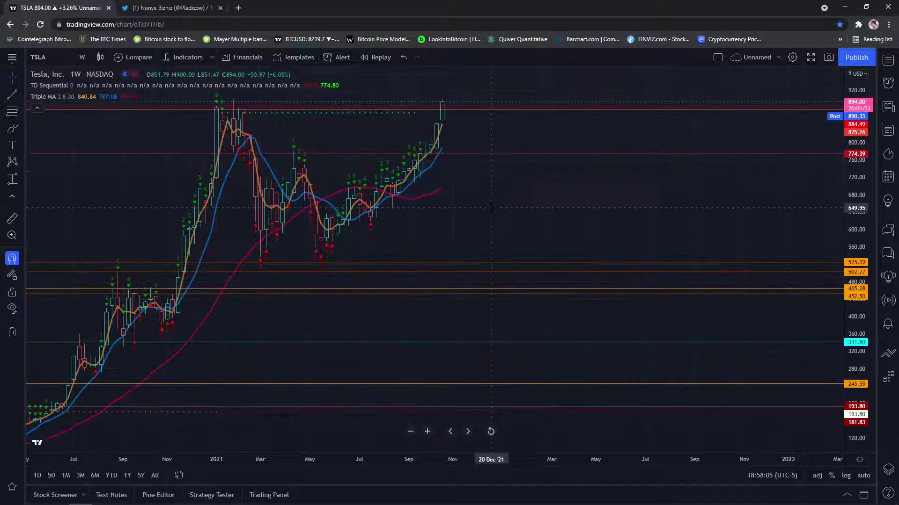
left_click(82, 57)
left_click(112, 287)
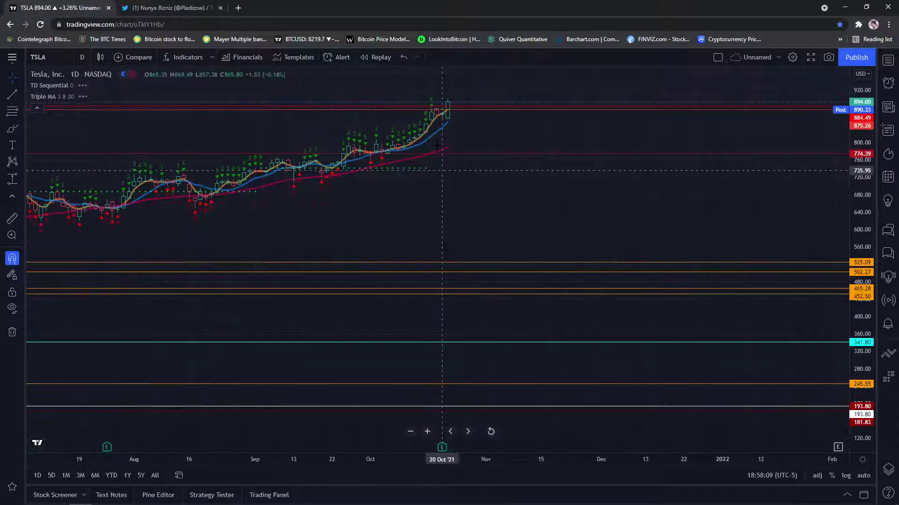
scroll(450, 248, "down", 5)
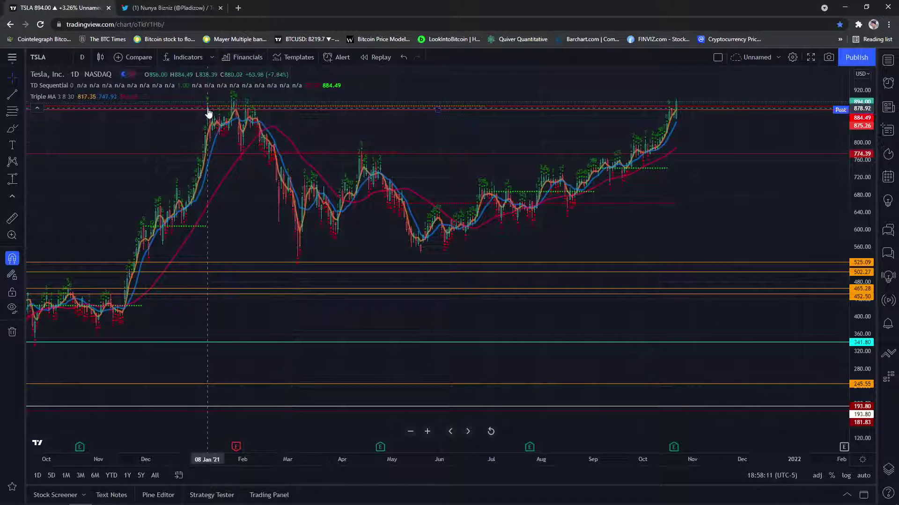
left_click_drag(207, 120, 699, 266)
scroll(698, 267, "up", 2)
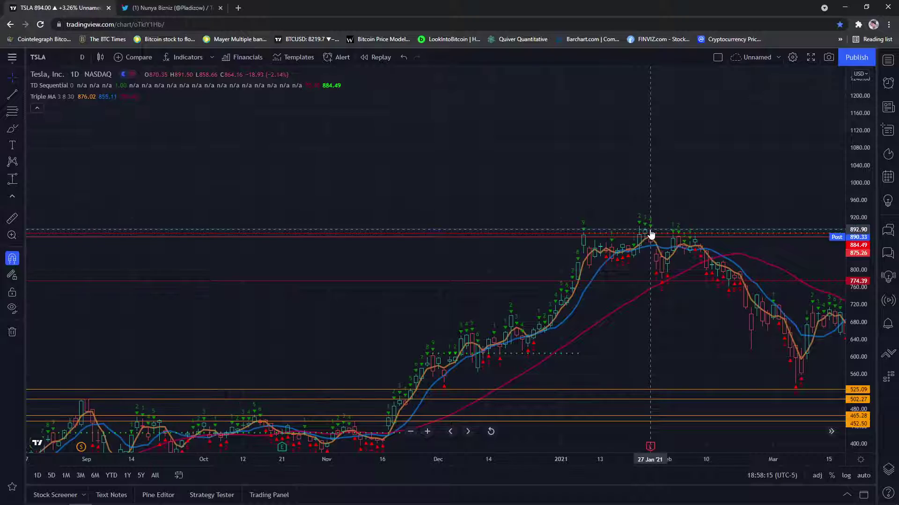
left_click_drag(651, 237, 356, 185)
left_click_drag(749, 229, 315, 170)
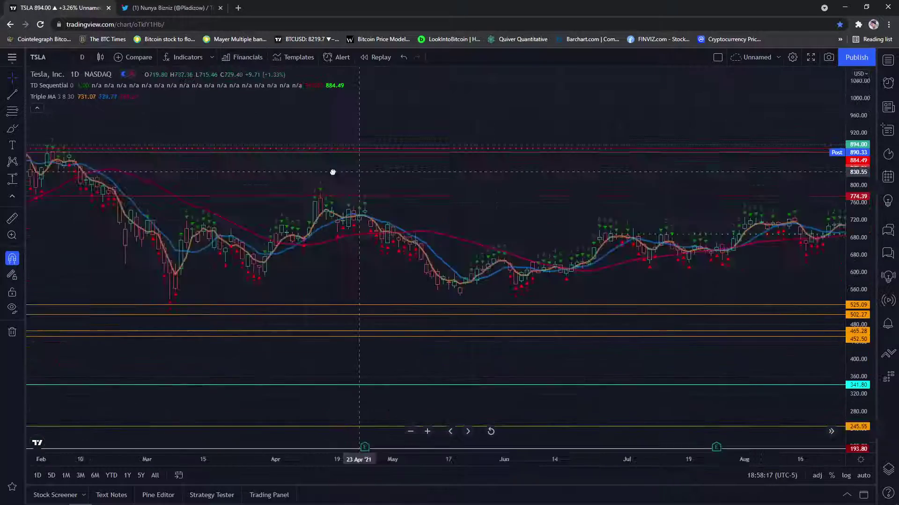
scroll(315, 171, "down", 3)
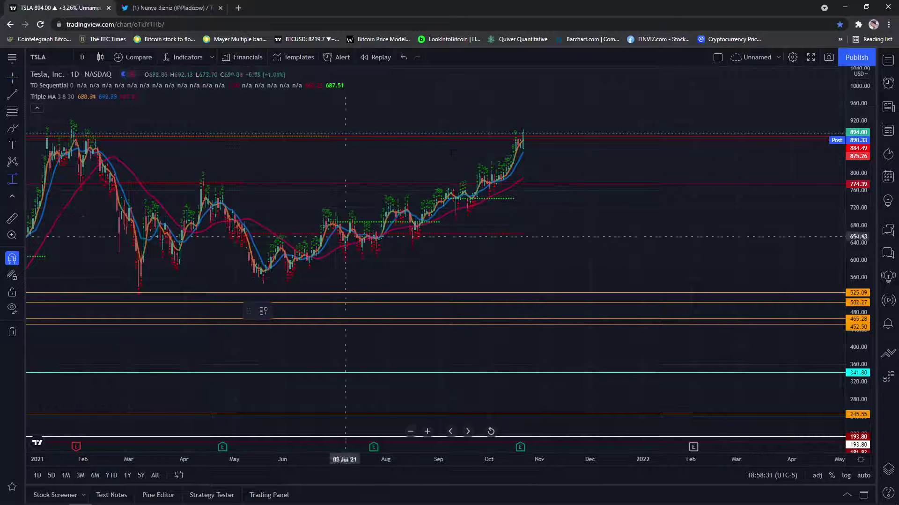
left_click(523, 128, "shift")
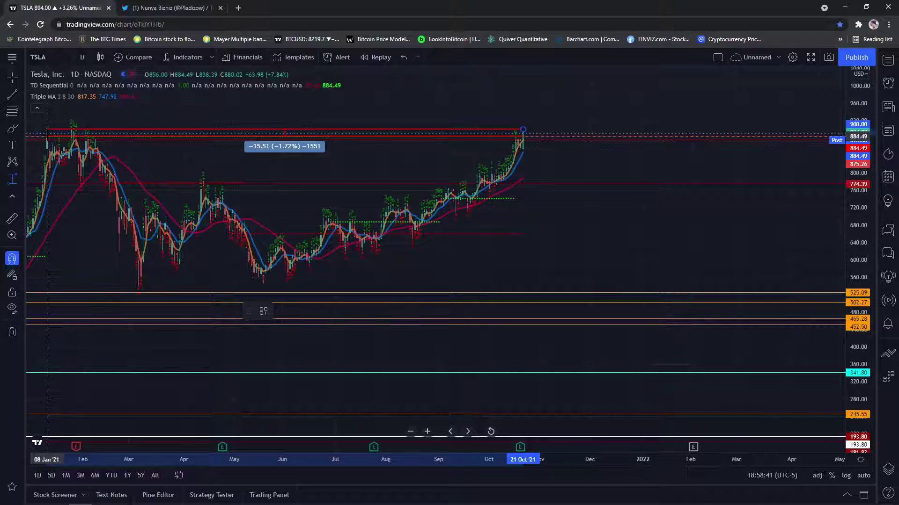
left_click(522, 130)
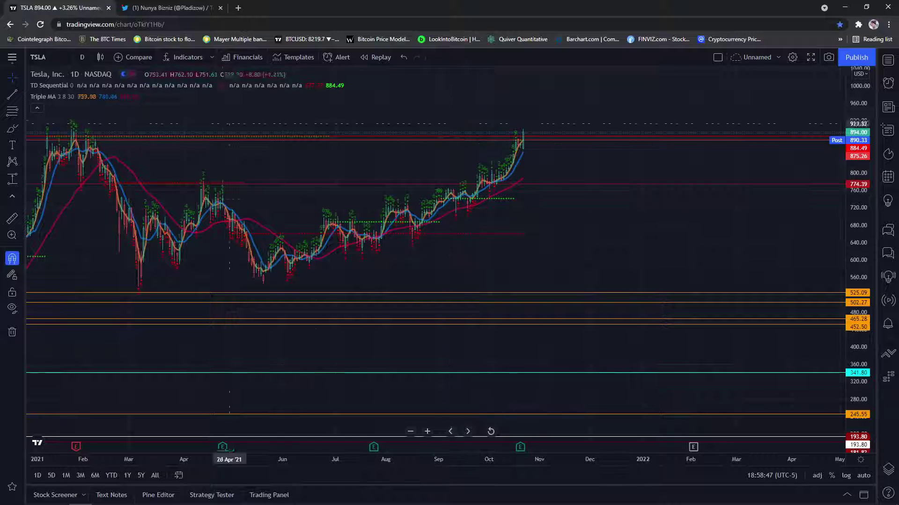
scroll(452, 205, "up", 3)
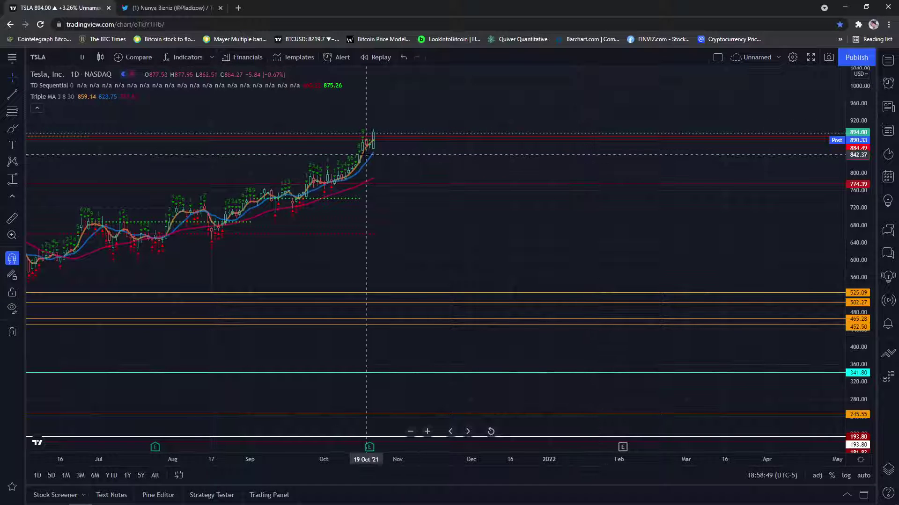
left_click(81, 56)
left_click(114, 309)
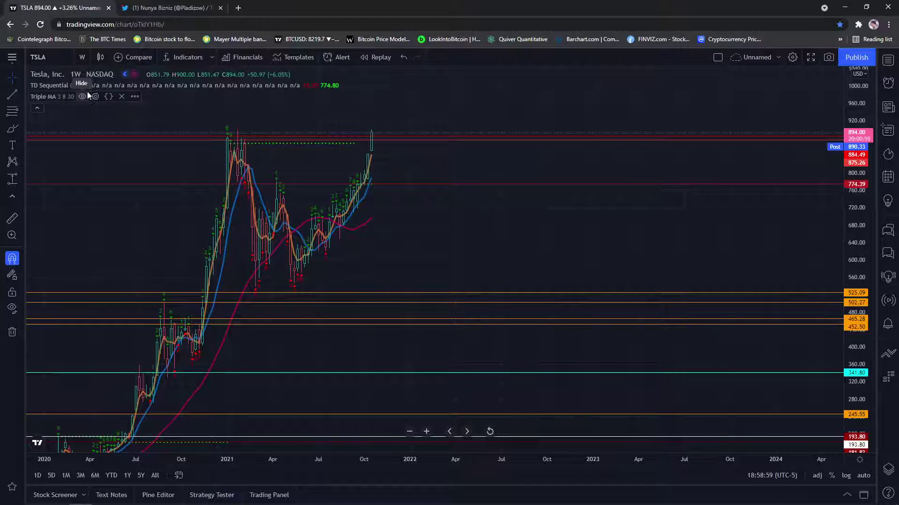
Remove the Triple MA and add Chaikin Money Flow and RSI panes below TSLA
left_click(120, 97)
left_click(182, 57)
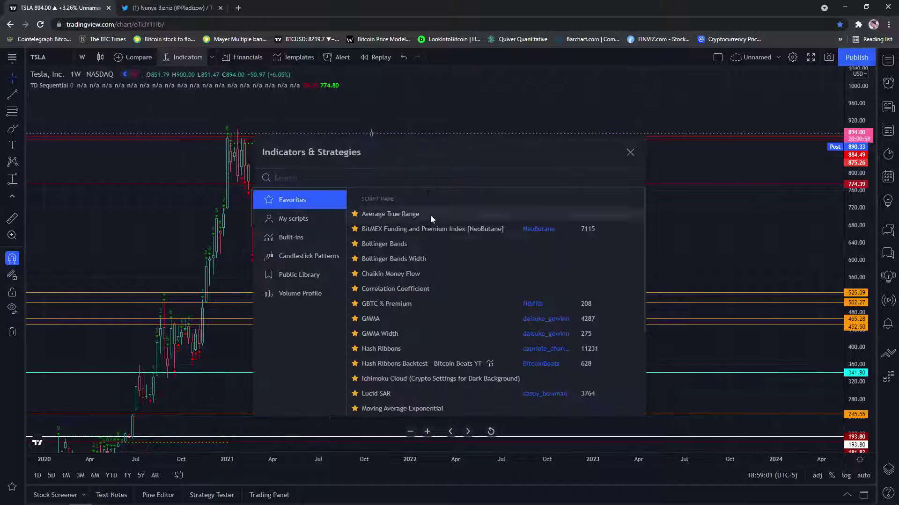
left_click(423, 273)
scroll(445, 322, "down", 3)
left_click(437, 318)
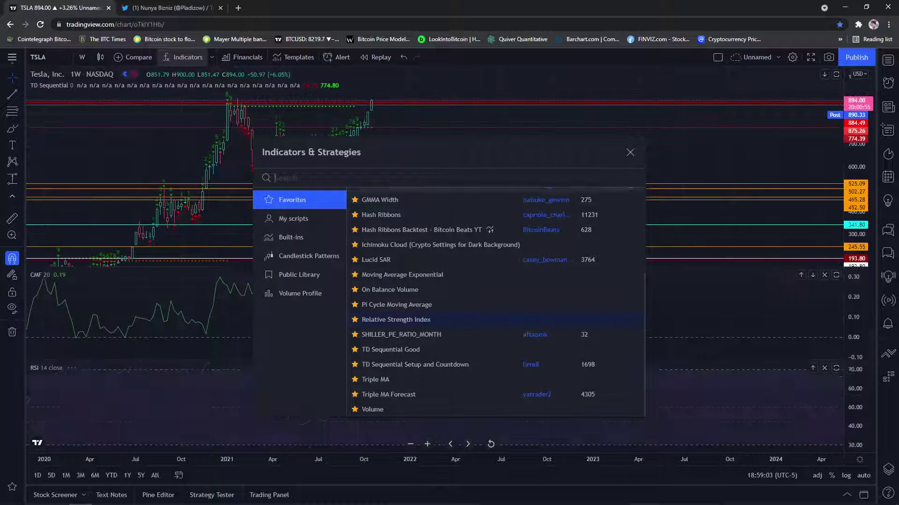
left_click(630, 152)
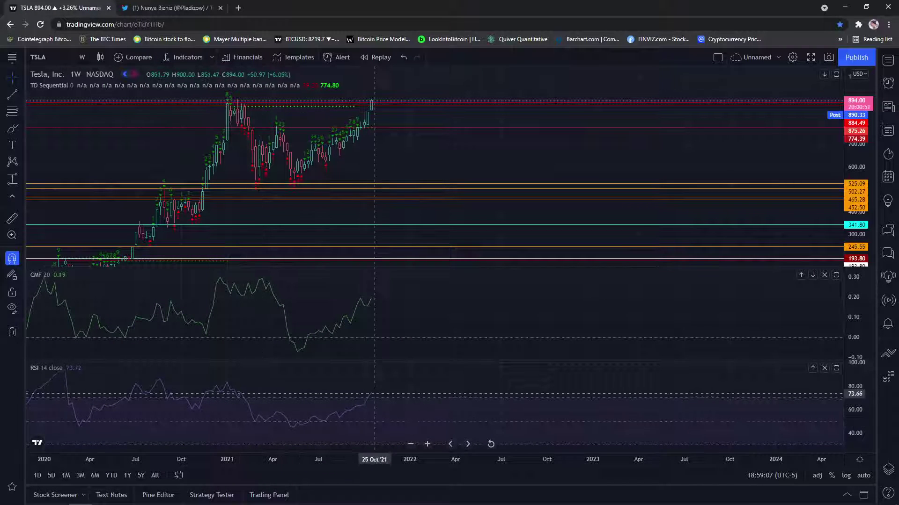
Draw downtrend lines across the RSI and CMF peaks
scroll(209, 376, "down", 2)
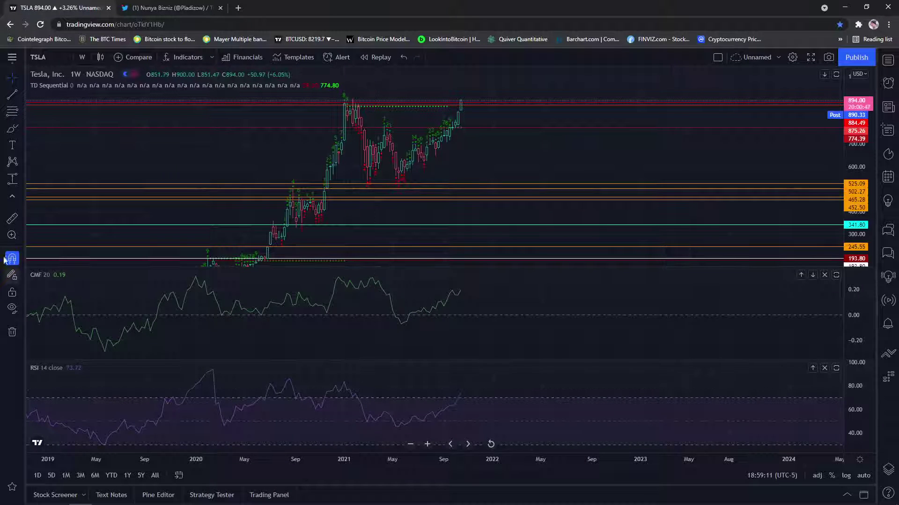
left_click(12, 95)
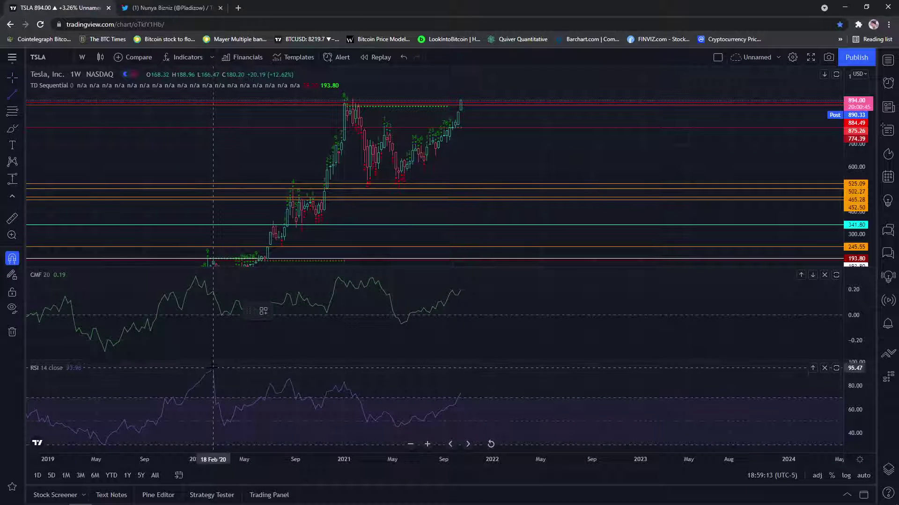
left_click(213, 368)
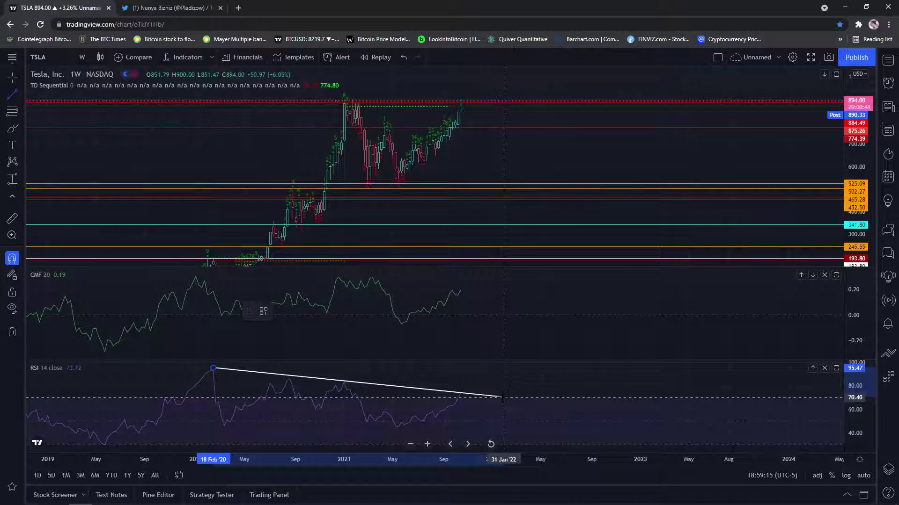
left_click(504, 398)
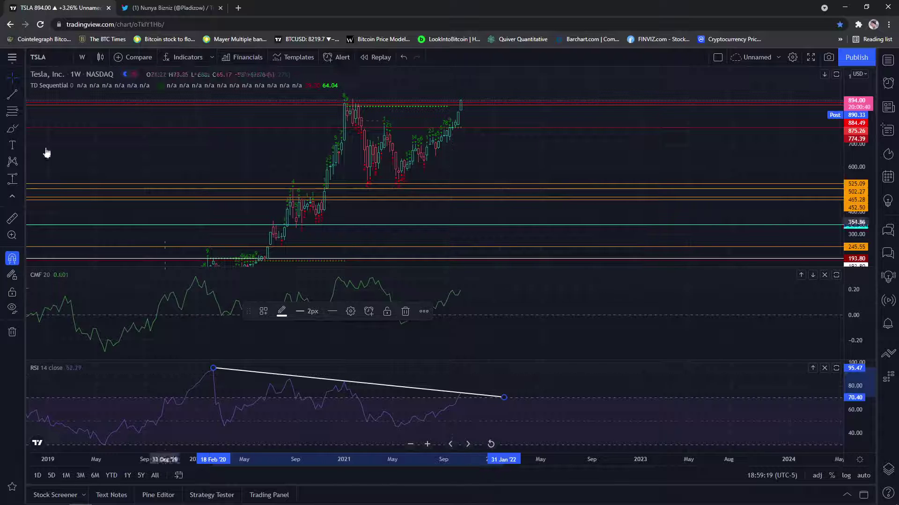
left_click(372, 275)
left_click(373, 281)
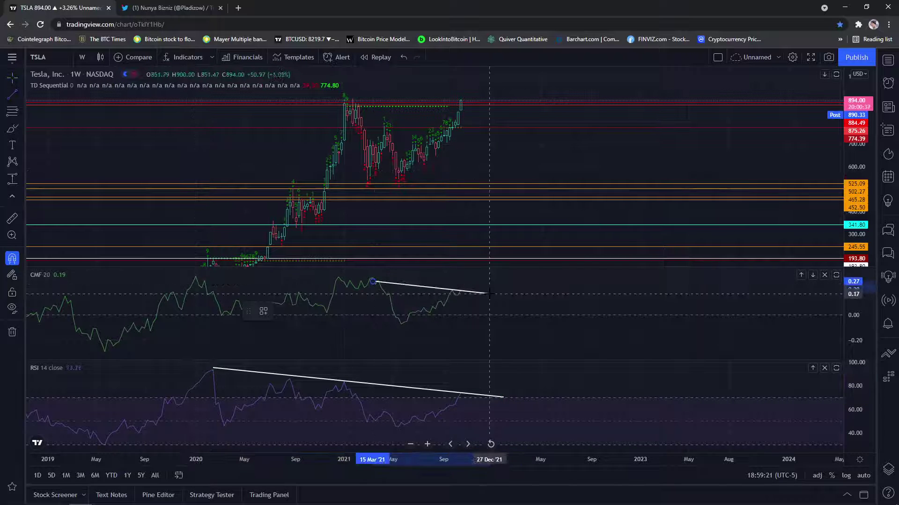
left_click(489, 294)
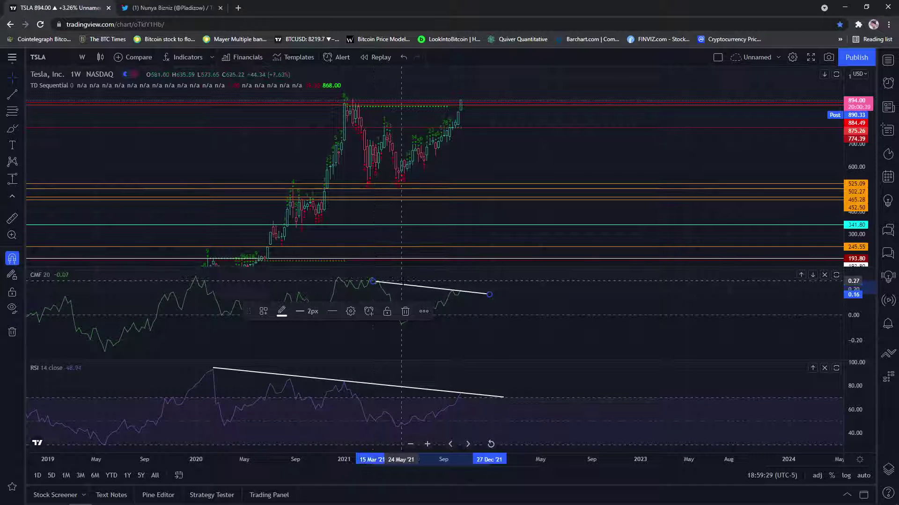
Delete the CMF and RSI trend lines and start changing the chart interval
key("Delete")
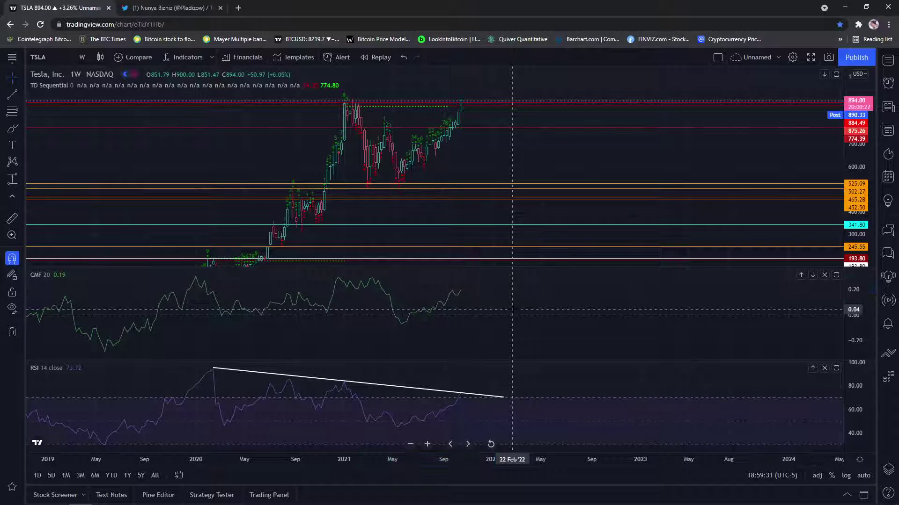
left_click(415, 388)
key("Delete")
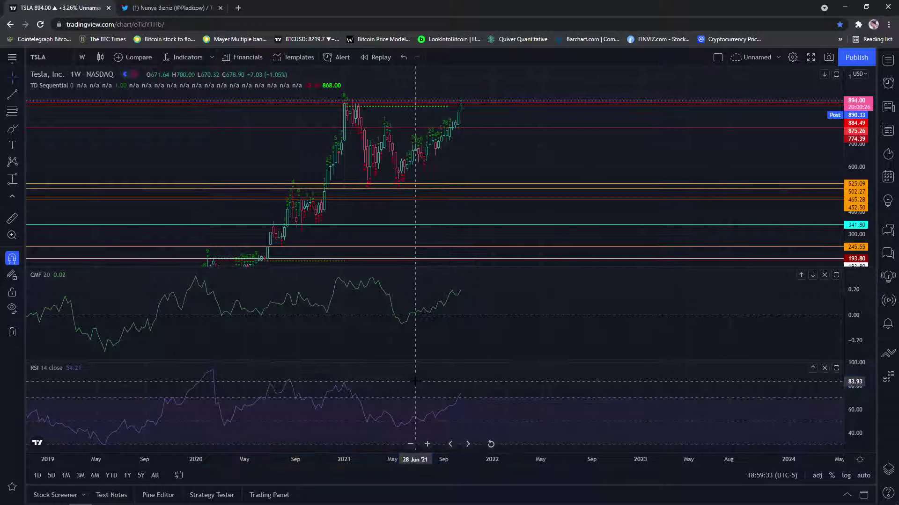
left_click(82, 57)
Put TSLA on daily candles and zoom in on the Aug–Oct 2021 rally with a tighter price scale
left_click(88, 290)
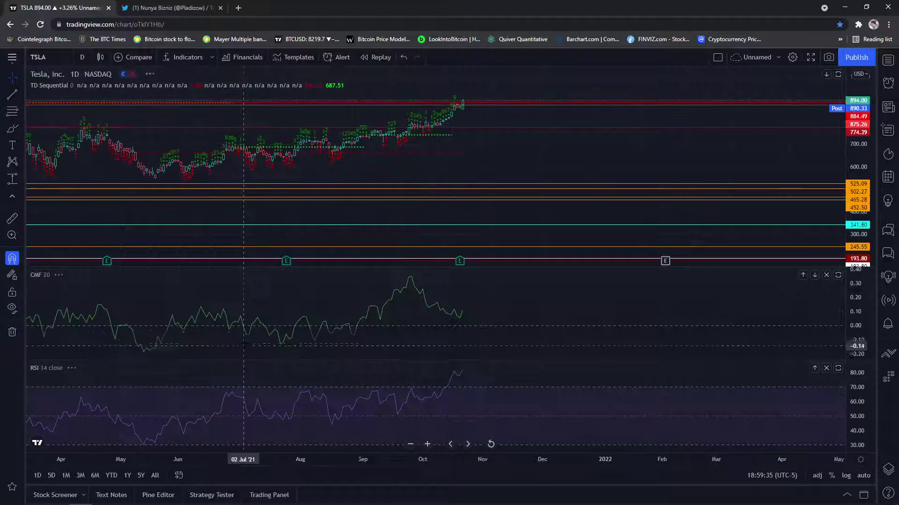
scroll(457, 371, "down", 3)
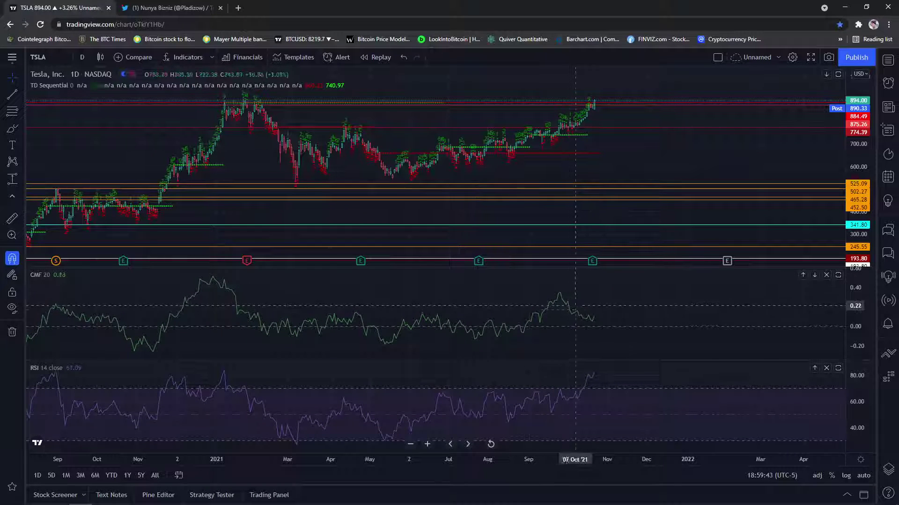
scroll(590, 329, "up", 3)
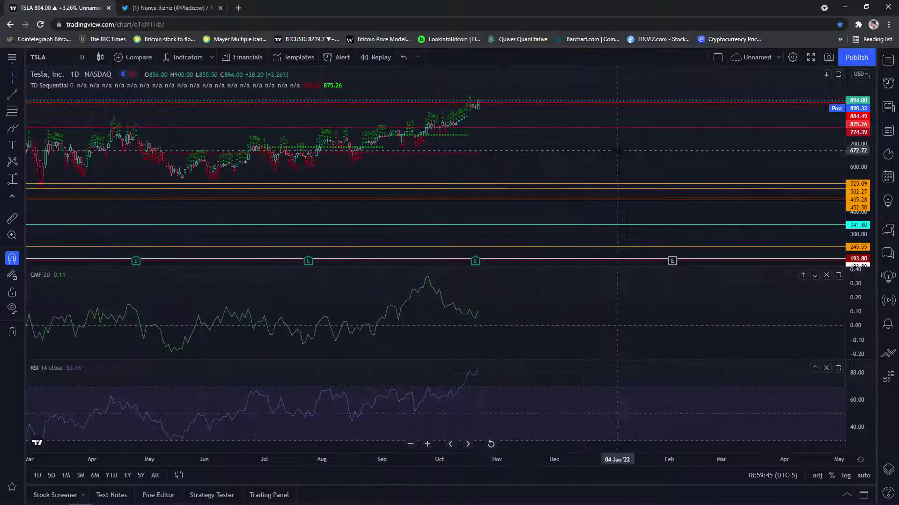
left_click_drag(620, 150, 604, 158)
left_click_drag(868, 141, 868, 154)
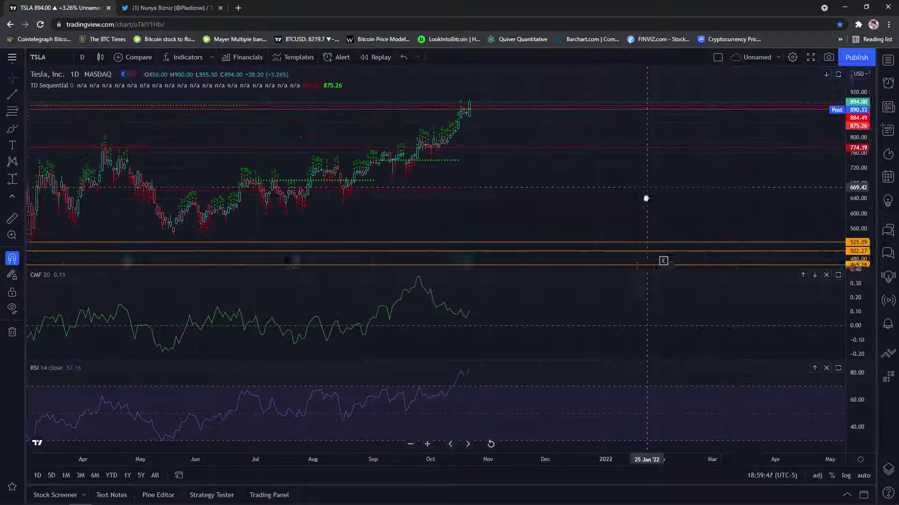
scroll(350, 194, "up", 2)
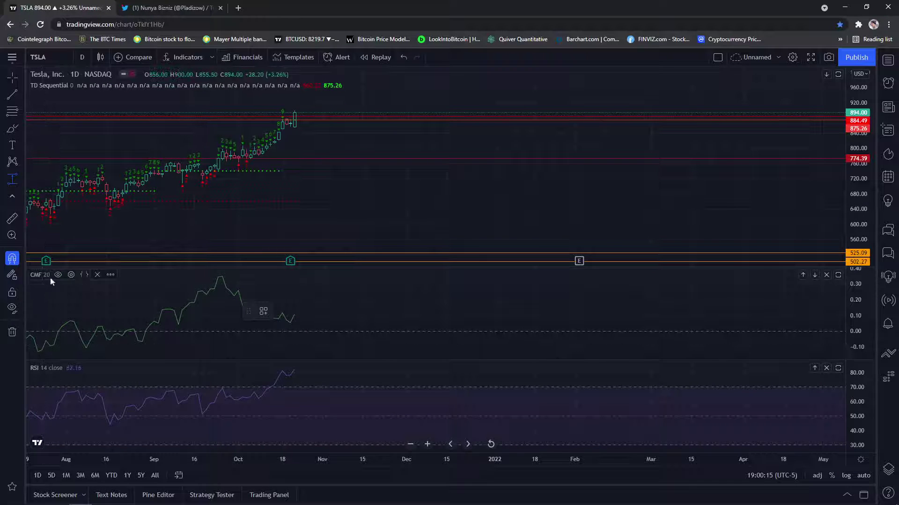
Replace the CMF pane with On Balance Volume
left_click(98, 275)
left_click(178, 58)
scroll(422, 290, "down", 5)
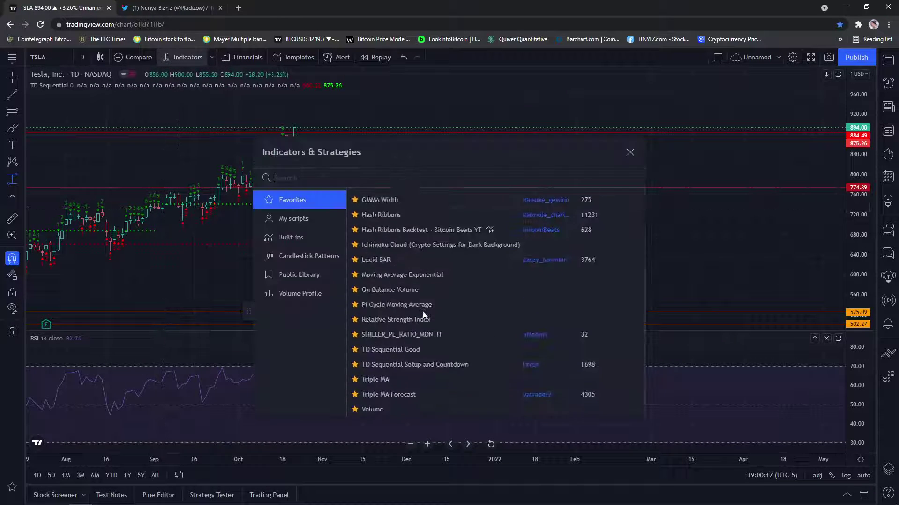
left_click(413, 291)
left_click(630, 153)
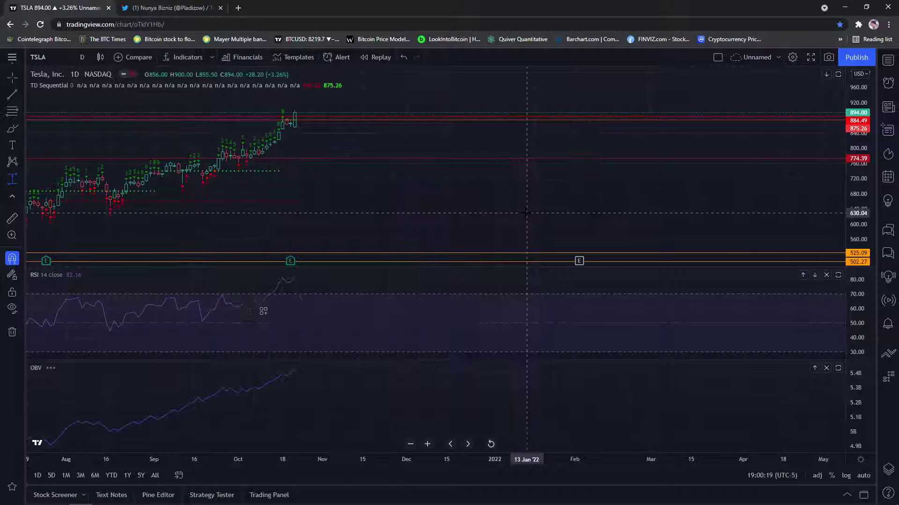
scroll(526, 213, "down", 3)
scroll(350, 395, "down", 2)
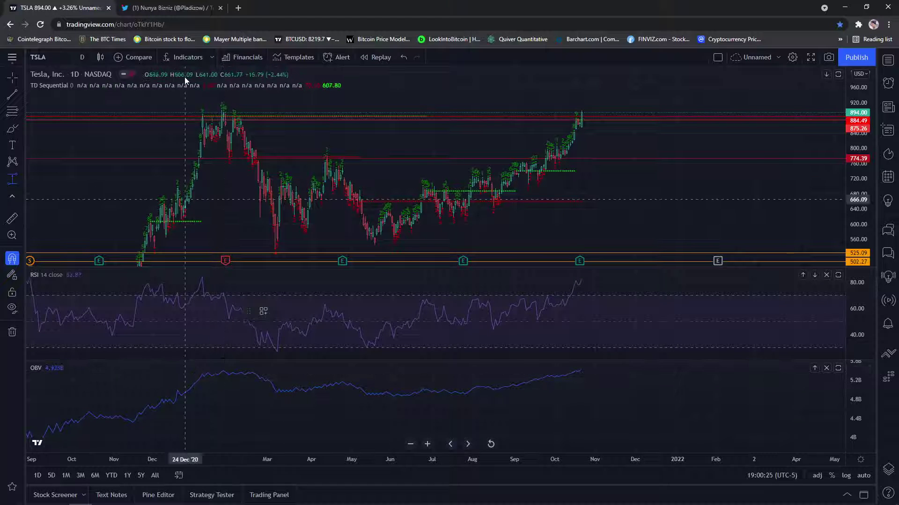
Replace the RSI pane with Volume and switch TSLA to weekly candles
mouse_move(66, 276)
left_click(110, 275)
left_click(184, 57)
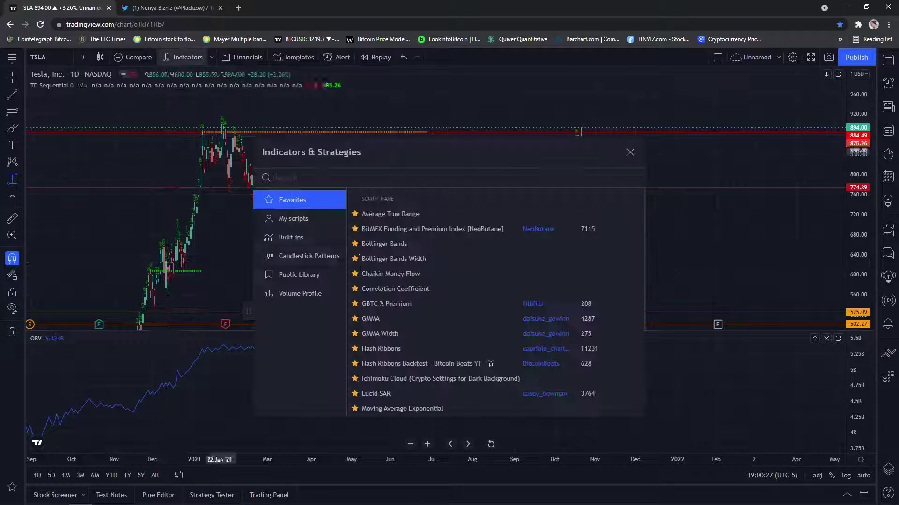
scroll(420, 335, "down", 5)
left_click(399, 409)
left_click(630, 153)
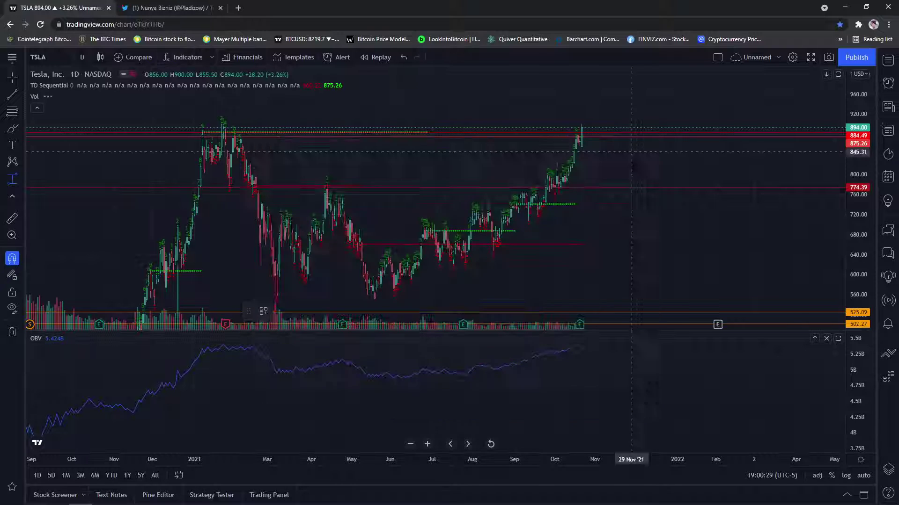
scroll(619, 240, "up", 3)
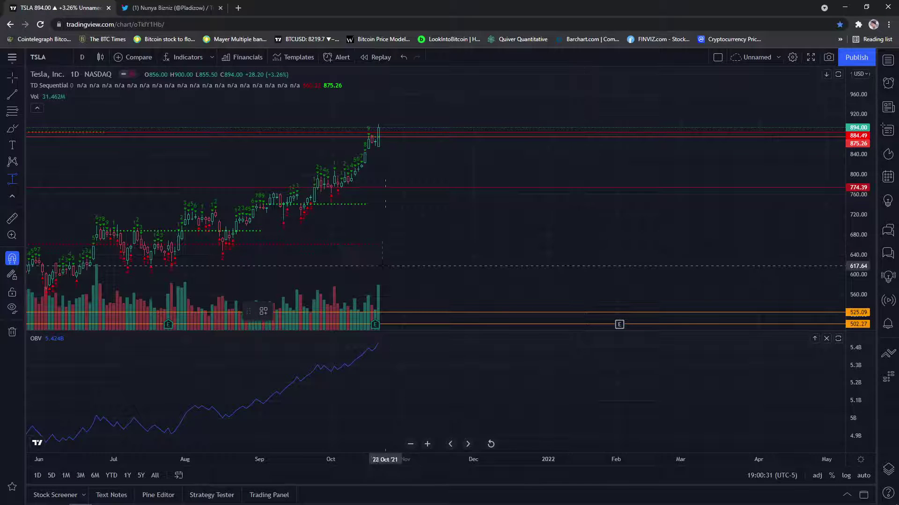
scroll(381, 201, "down", 2)
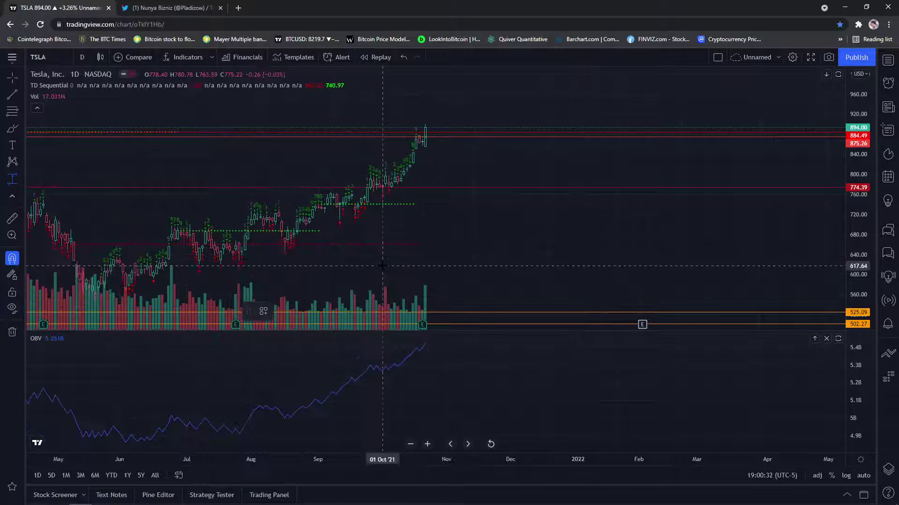
left_click(79, 56)
left_click(101, 306)
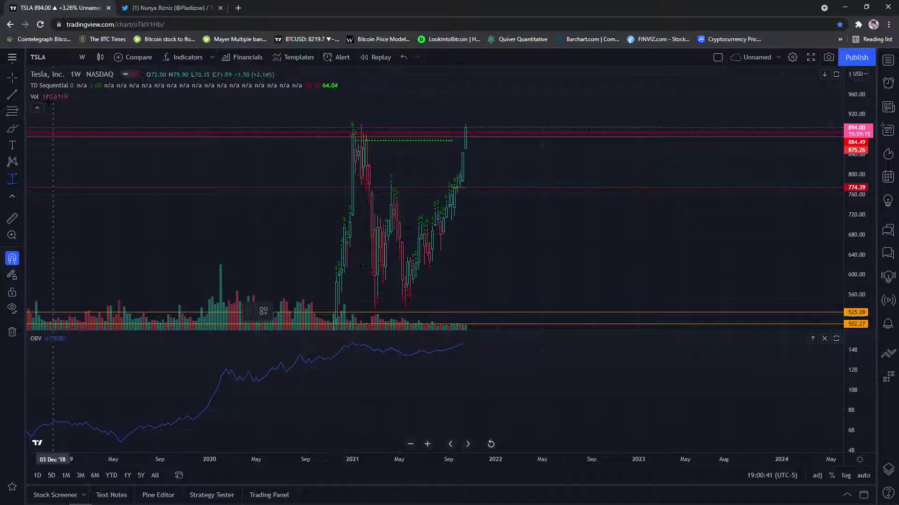
Return TSLA to daily candles, dismissing a stray price measurement
left_click(81, 40)
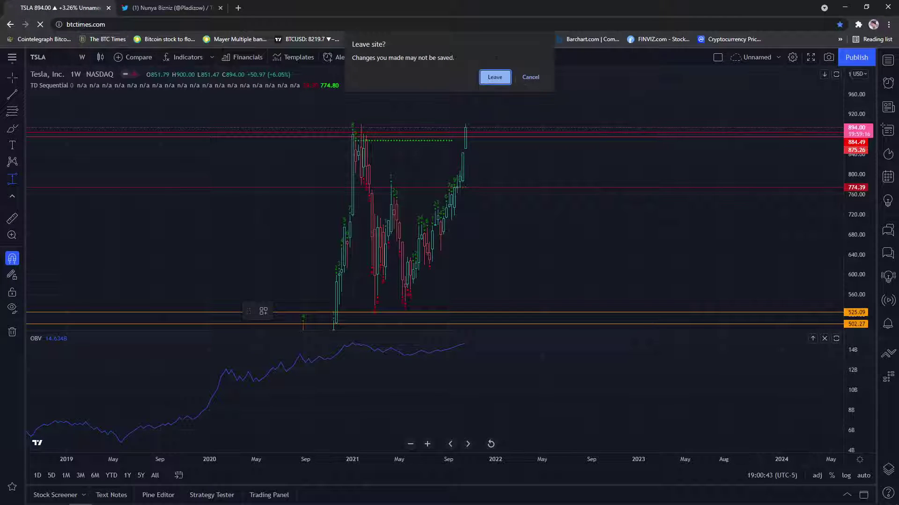
left_click(521, 79)
left_click(83, 57)
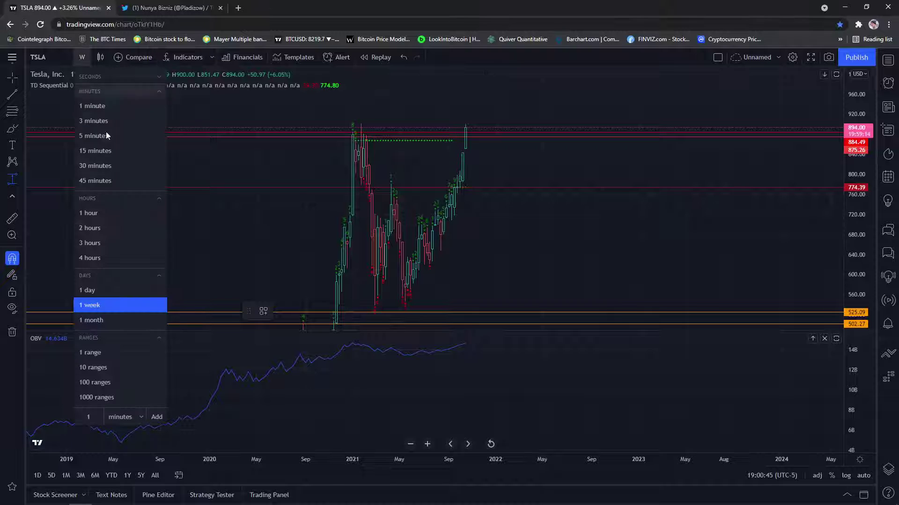
left_click(98, 289)
left_click(349, 166, "shift")
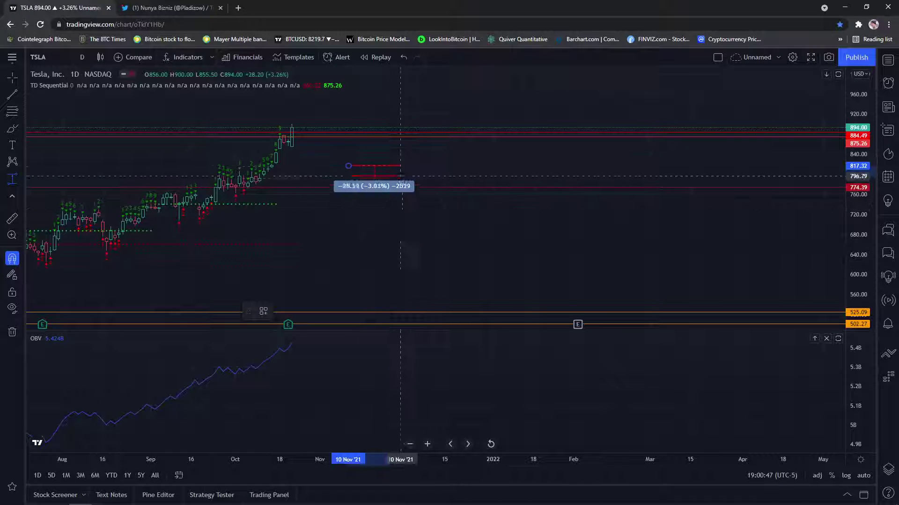
left_click(424, 183)
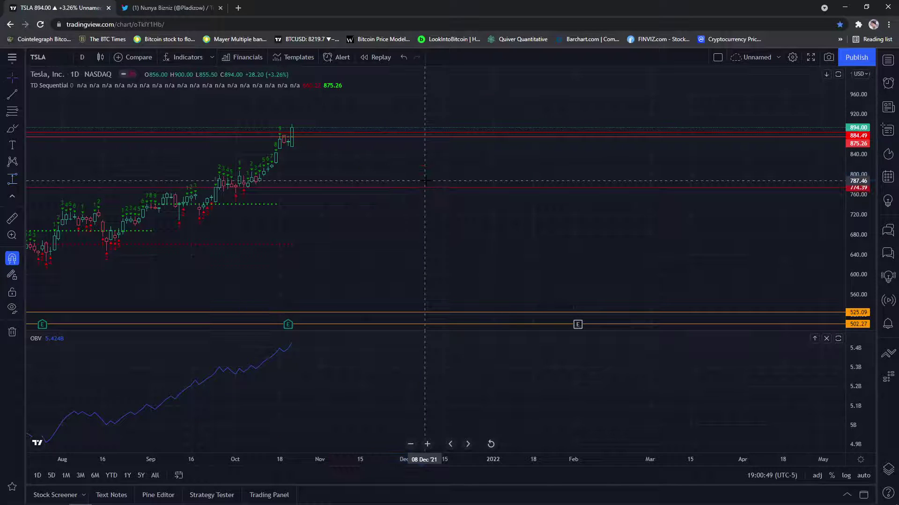
Add the Triple MA indicator to the daily TSLA chart
left_click(172, 55)
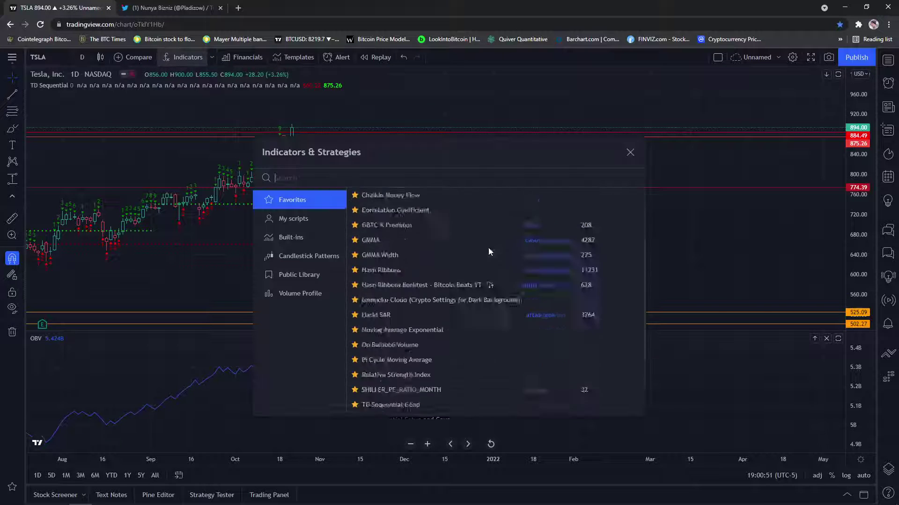
scroll(474, 257, "down", 1)
left_click(414, 377)
key("Escape")
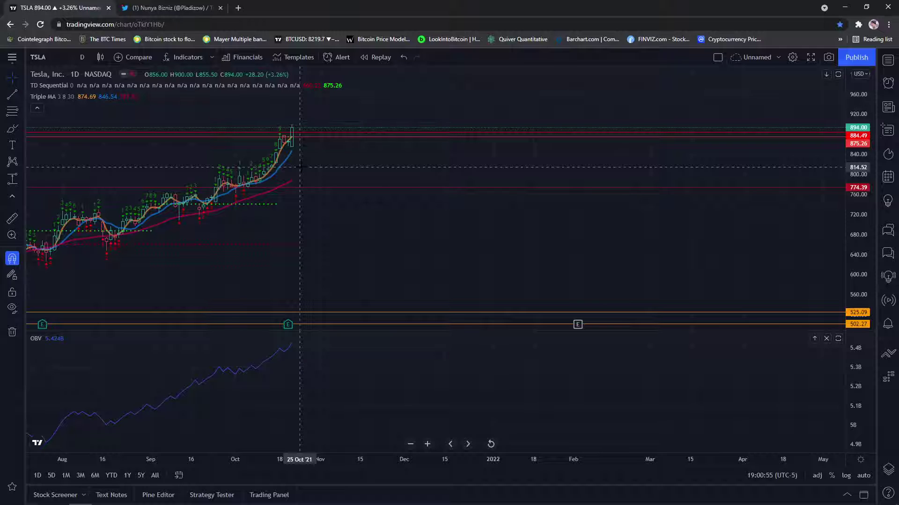
scroll(300, 166, "down", 3)
scroll(418, 154, "up", 2)
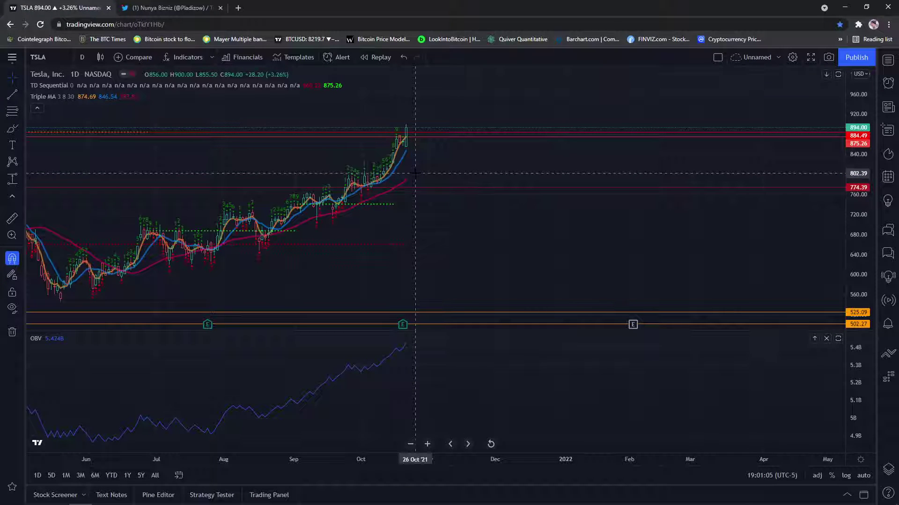
Measure the drop from the latest high near 894, then cancel the measurement
left_click(12, 180)
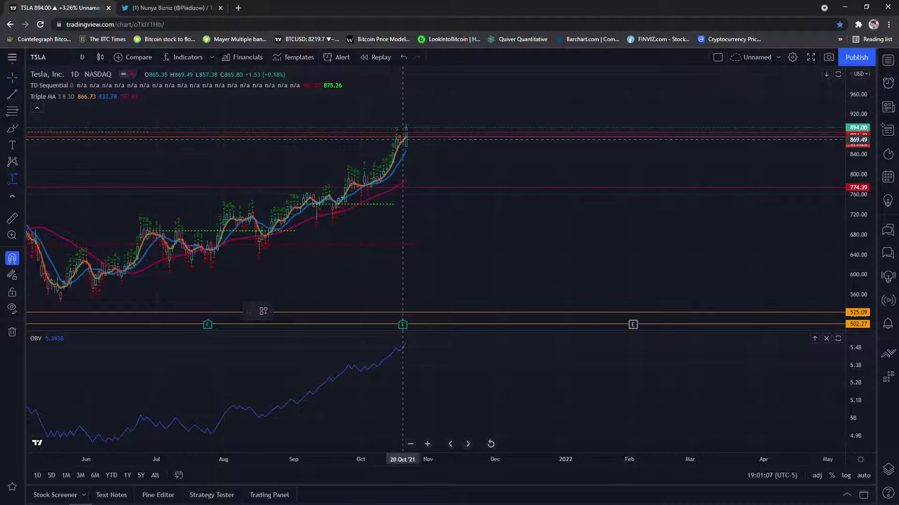
left_click(406, 127)
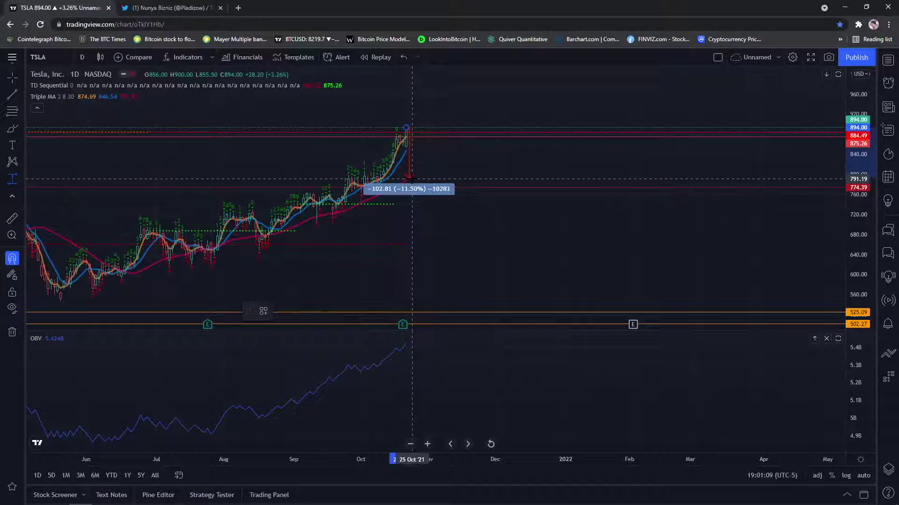
key("Escape")
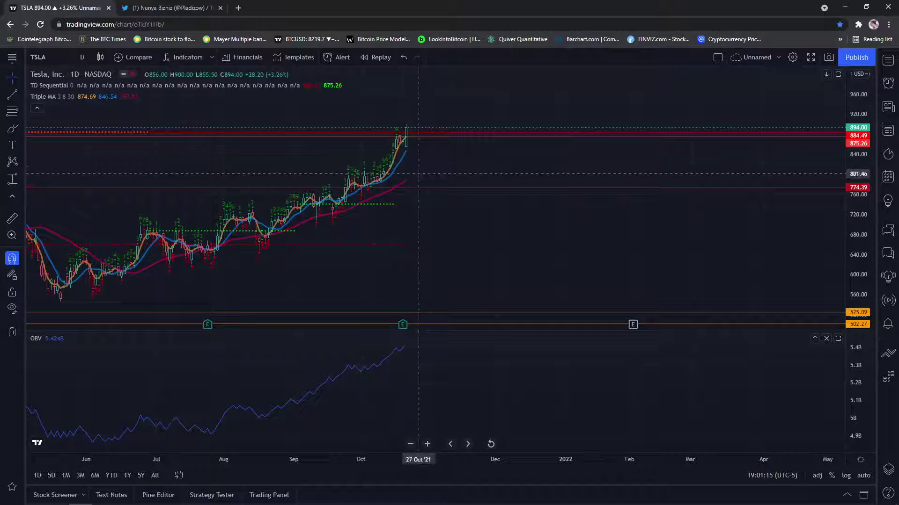
Remove the OBV pane so the price chart fills the space
scroll(427, 184, "down", 3)
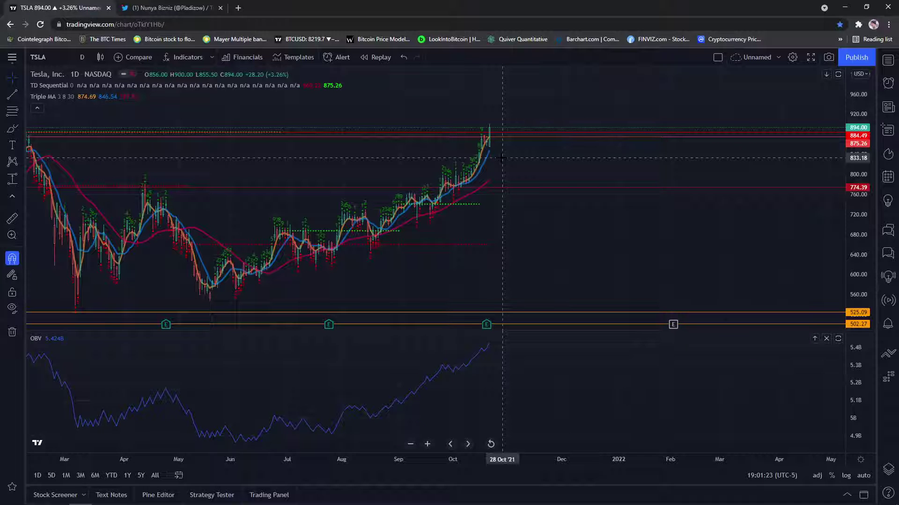
scroll(503, 157, "down", 2)
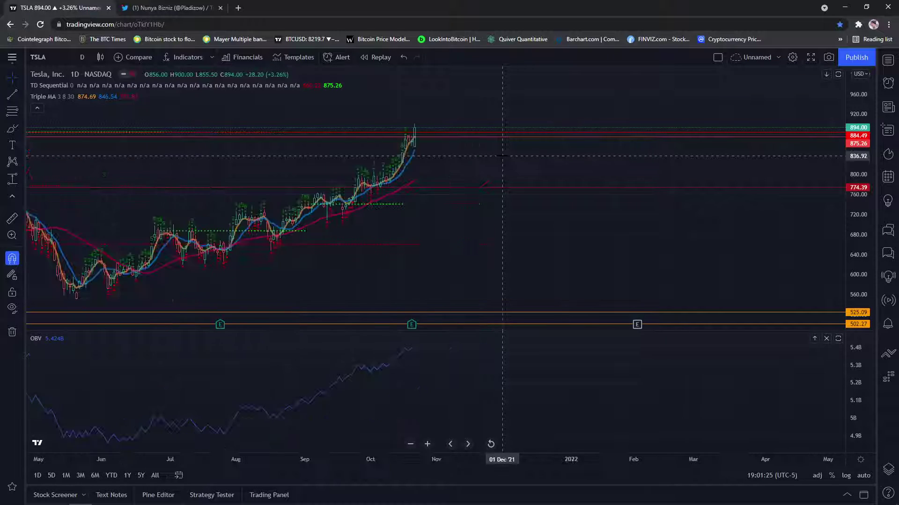
scroll(503, 163, "up", 2)
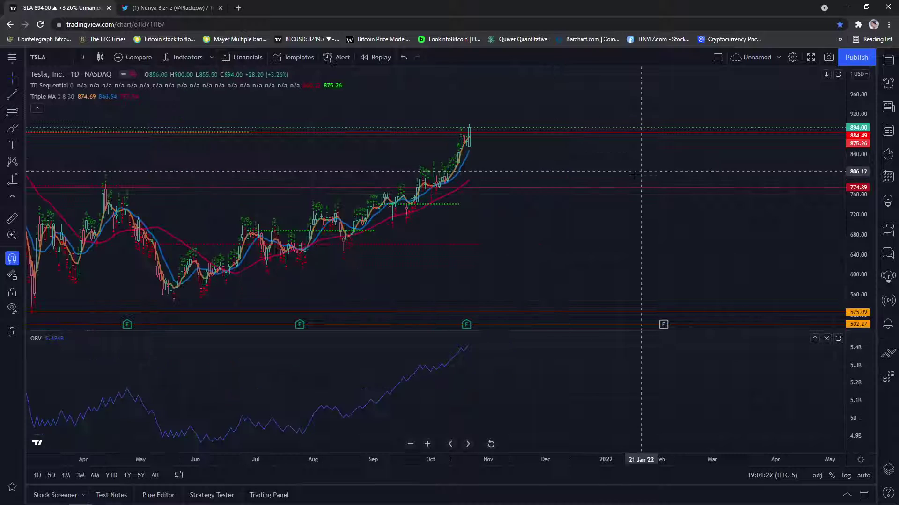
mouse_move(60, 338)
left_click(89, 338)
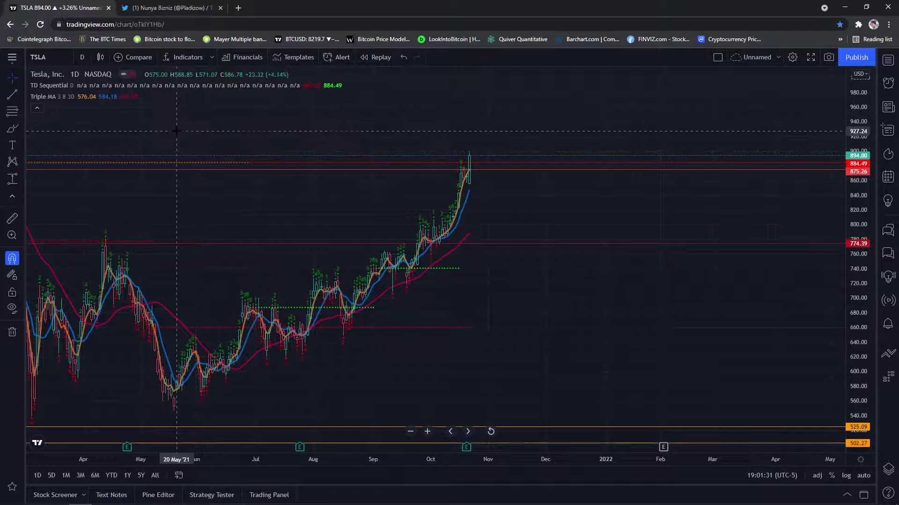
Search BTC and load the Coinbase BTCEUR pair
mouse_move(74, 80)
left_click(50, 60)
type("BTC")
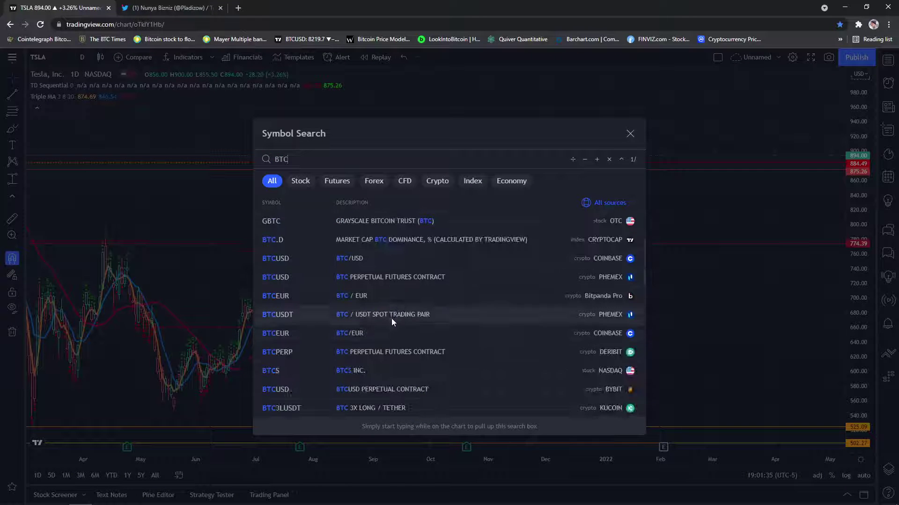
left_click(394, 330)
Search BTC again and load Coinbase BTCUSD instead
left_click(54, 61)
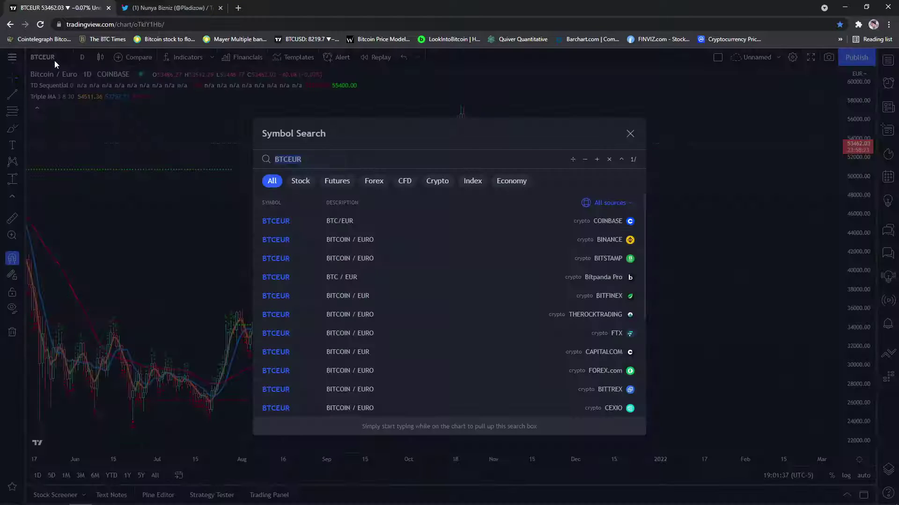
type("BTC")
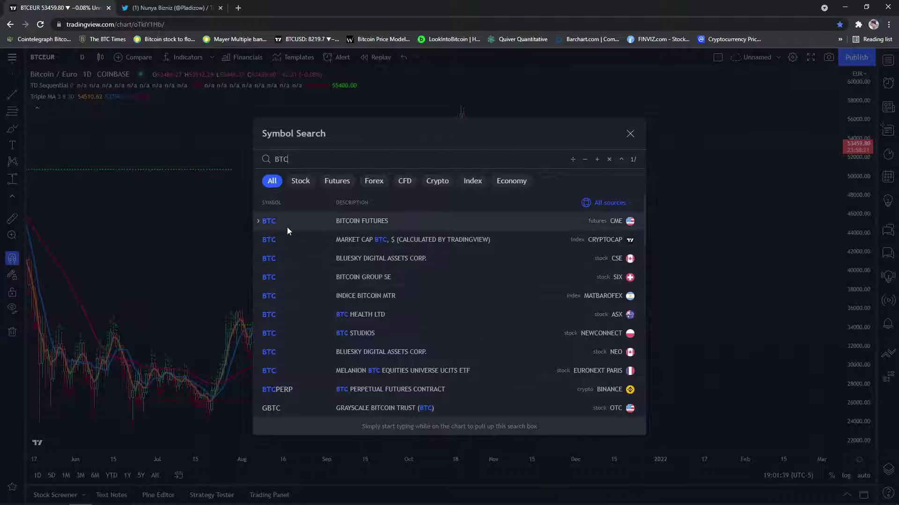
scroll(384, 290, "down", 4)
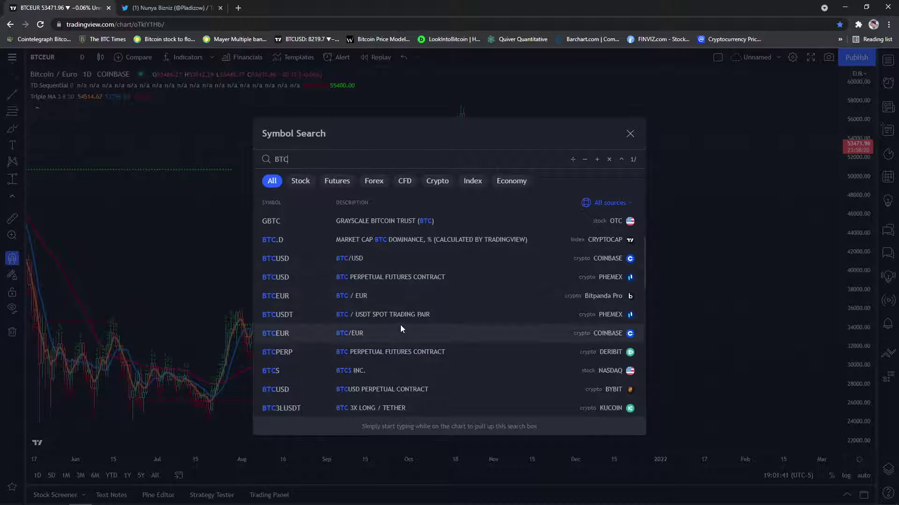
scroll(400, 324, "up", 2)
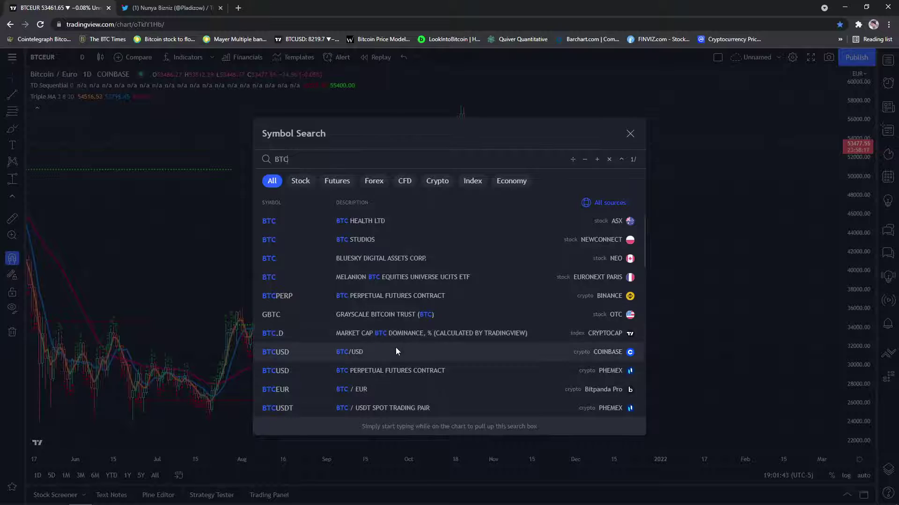
left_click(395, 347)
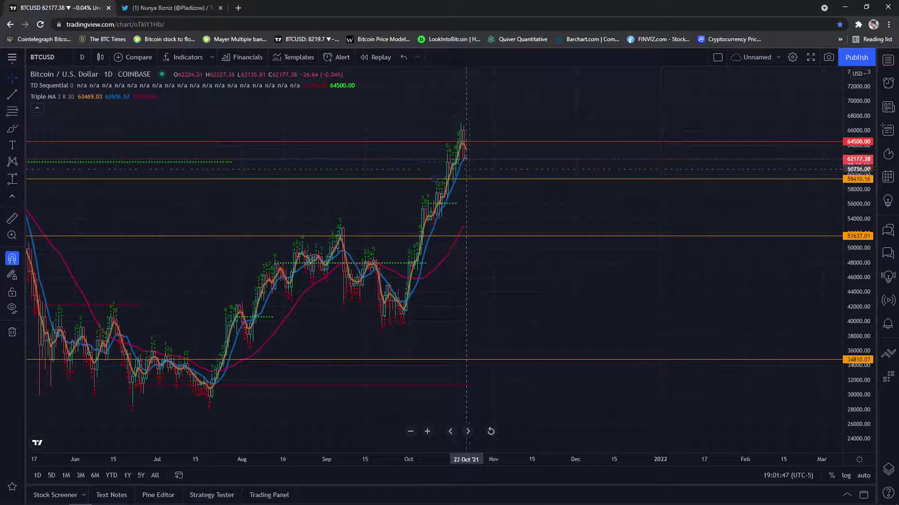
scroll(464, 166, "down", 3)
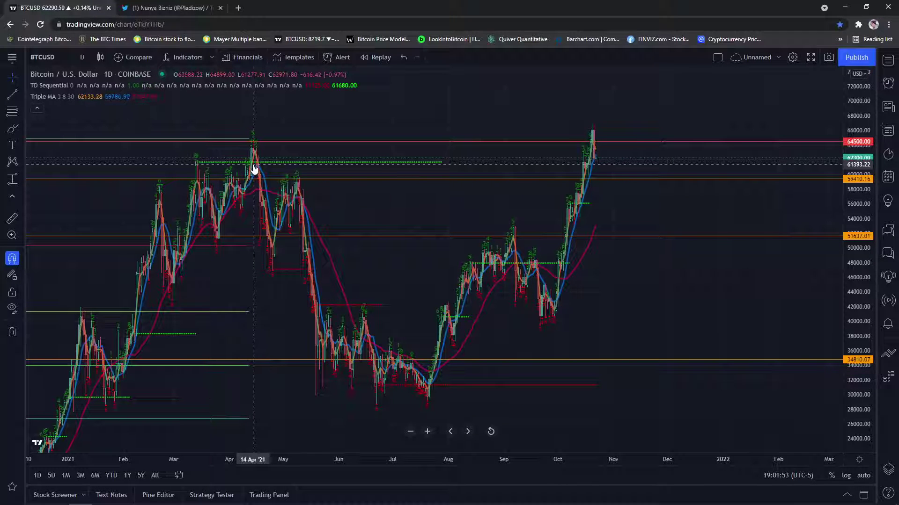
scroll(260, 168, "up", 5)
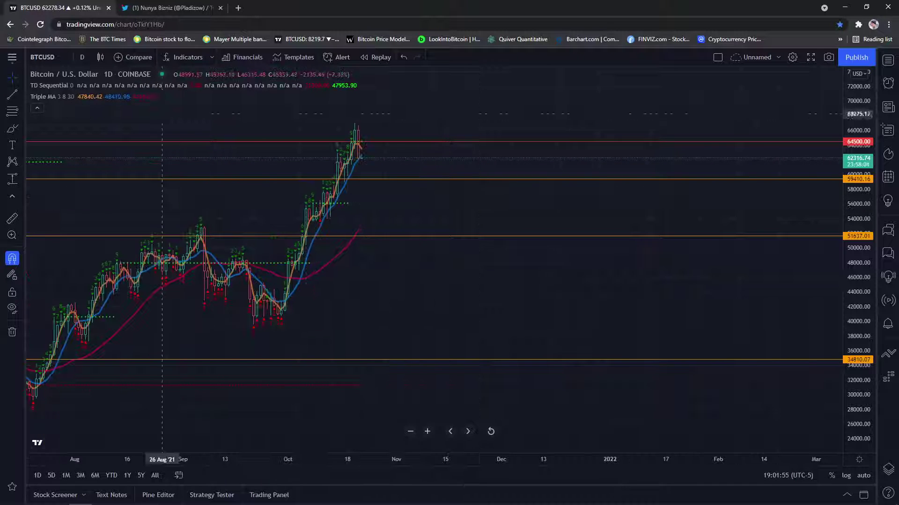
Switch BTCUSD to 4-hour candles, add Chaikin Money Flow and remove Triple MA
left_click(82, 58)
left_click(89, 259)
left_click(169, 59)
left_click(388, 273)
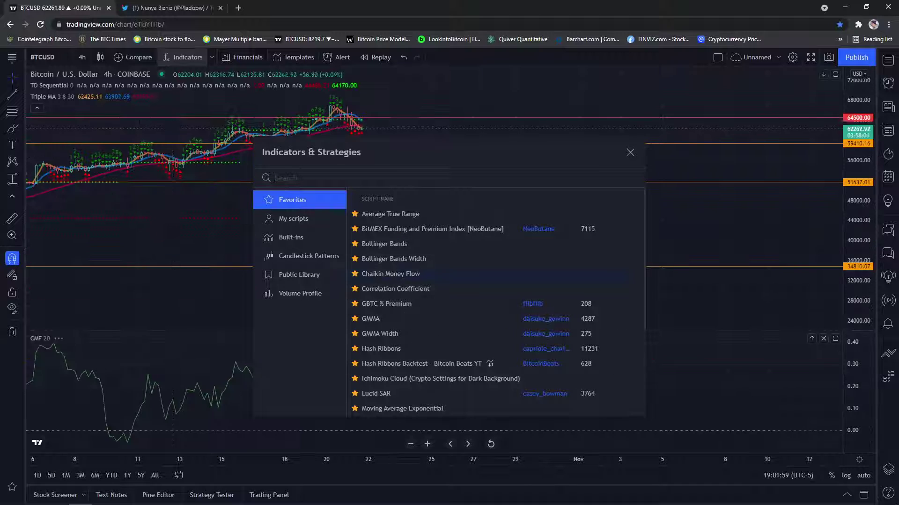
left_click(121, 97)
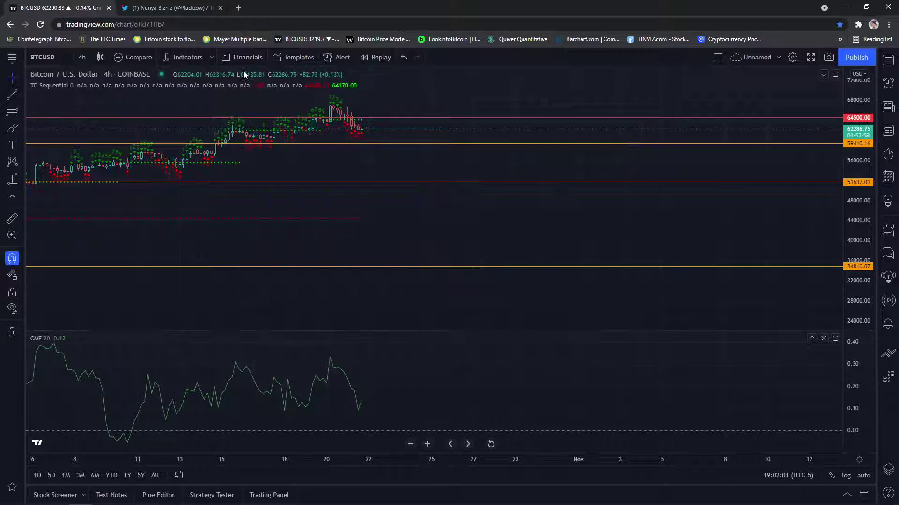
Add the Relative Strength Index pane from favourite indicators
left_click(187, 57)
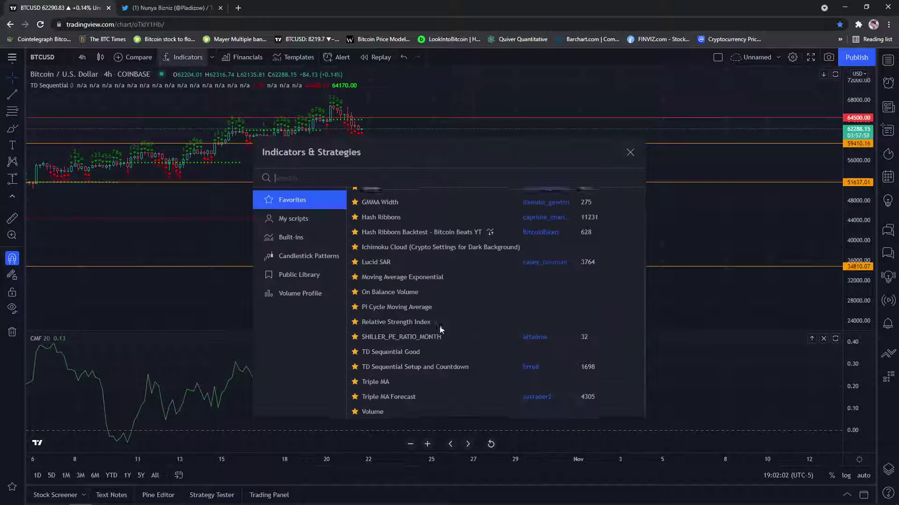
left_click(410, 319)
left_click(629, 152)
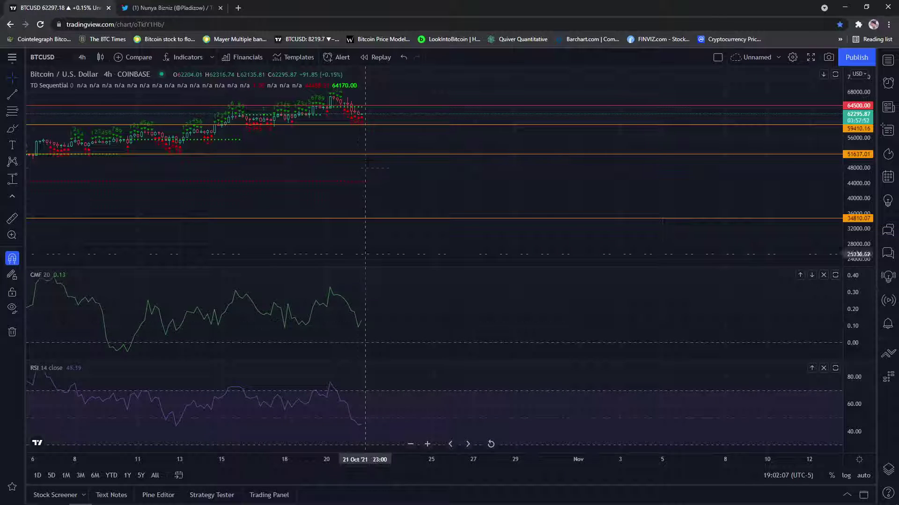
scroll(482, 171, "down", 3)
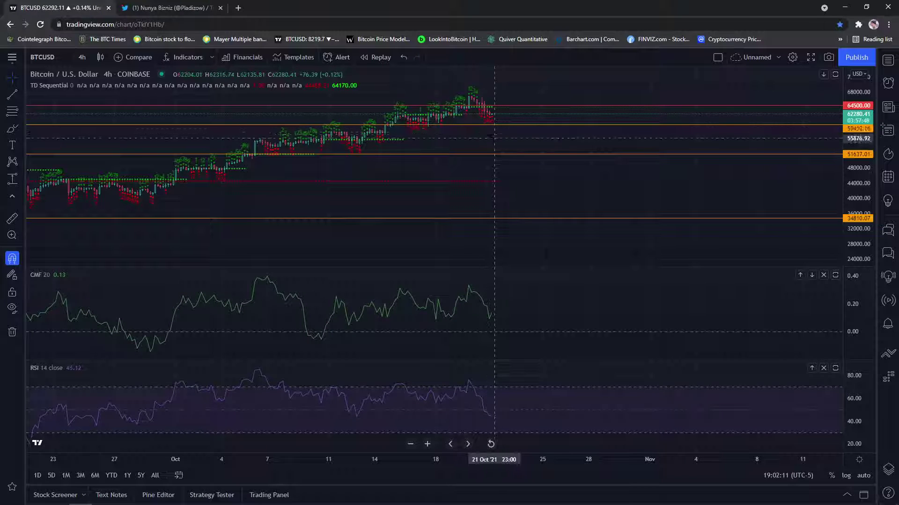
Switch to 1-hour candles, briefly showing and hiding the events calendar
left_click(83, 57)
left_click(102, 212)
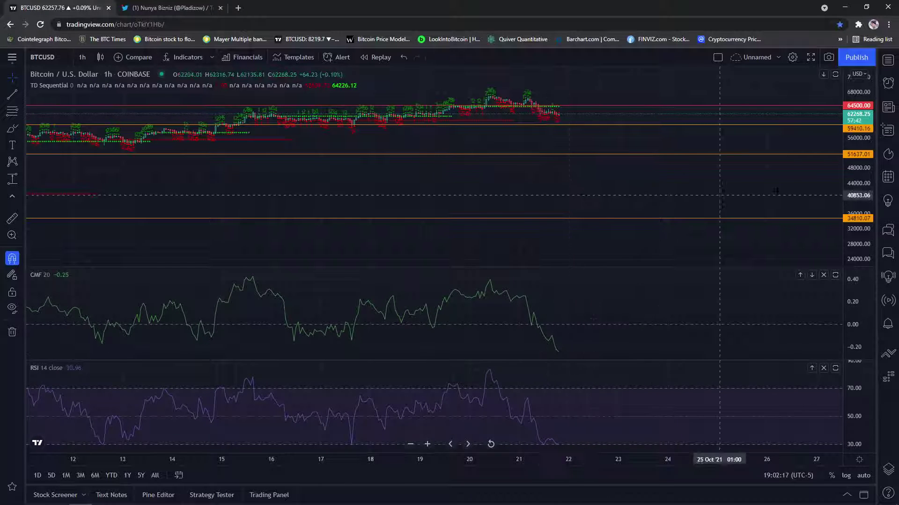
left_click(887, 176)
left_click(888, 176)
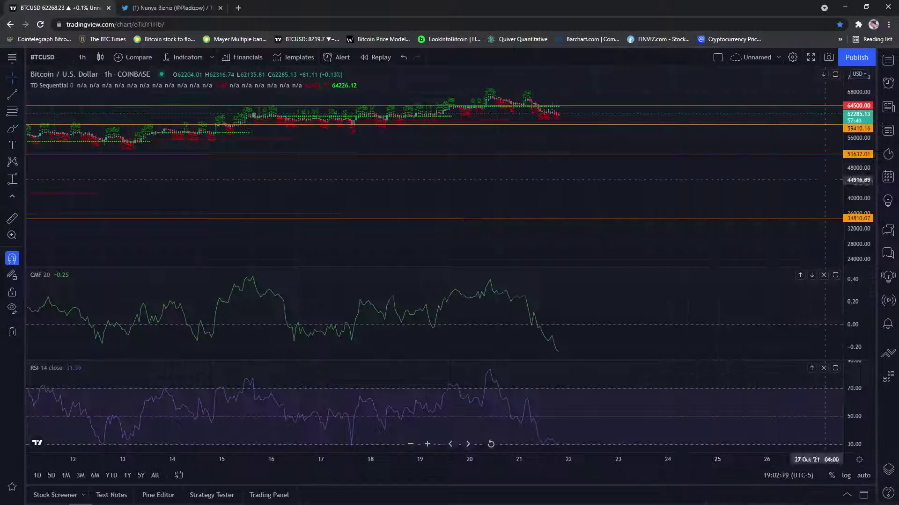
scroll(825, 179, "up", 5)
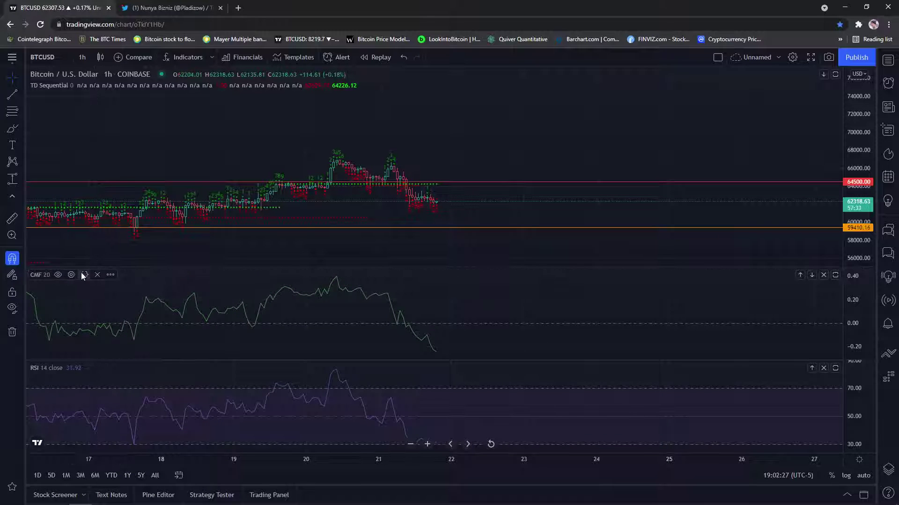
Swap the CMF pane for BitMEX Funding and Premium Index on 4-hour candles
left_click(97, 275)
left_click(183, 57)
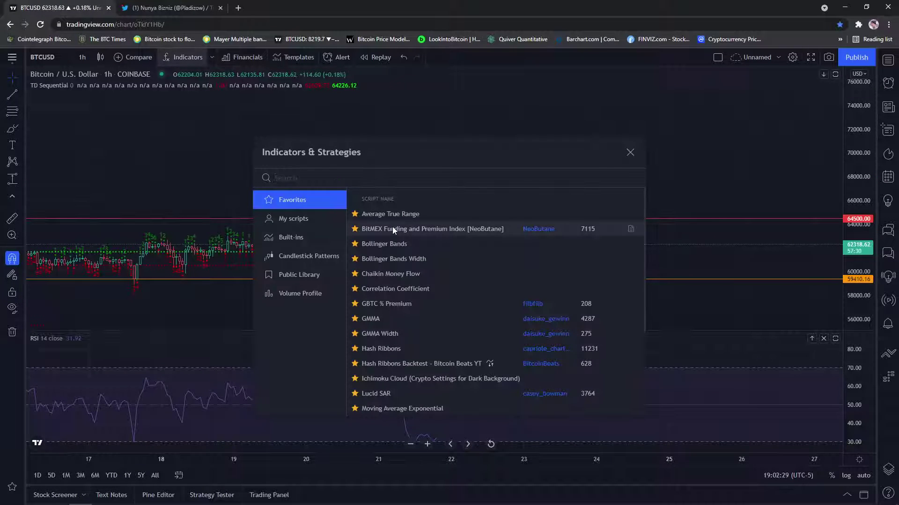
left_click(484, 228)
left_click(630, 152)
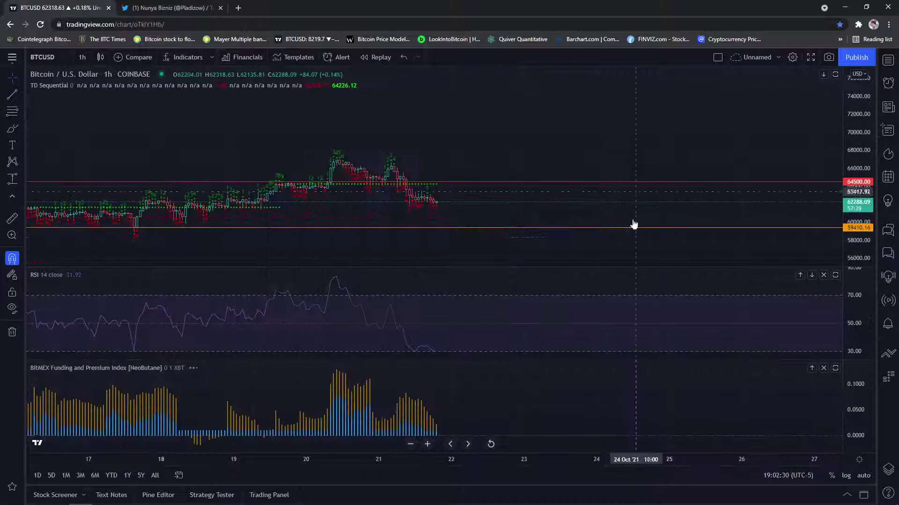
left_click(83, 55)
left_click(96, 251)
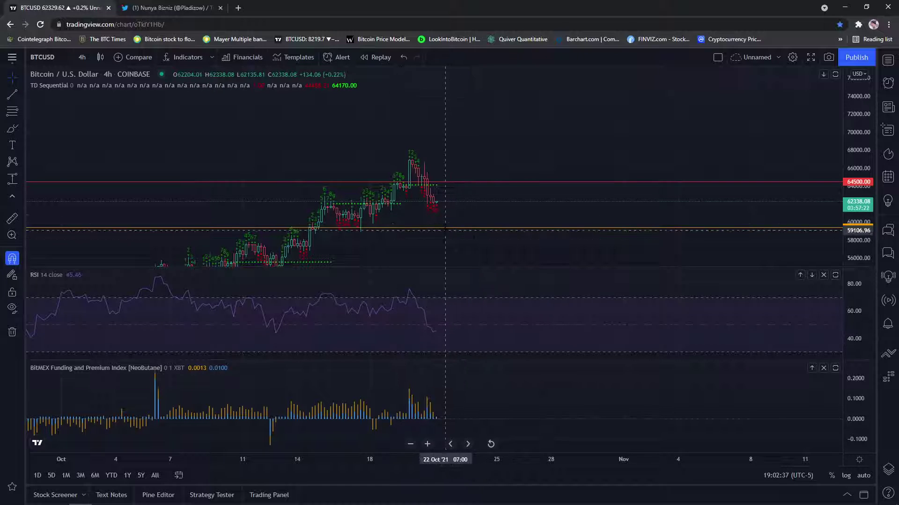
Remove the BitMEX funding and RSI panes, leaving only price
mouse_move(85, 372)
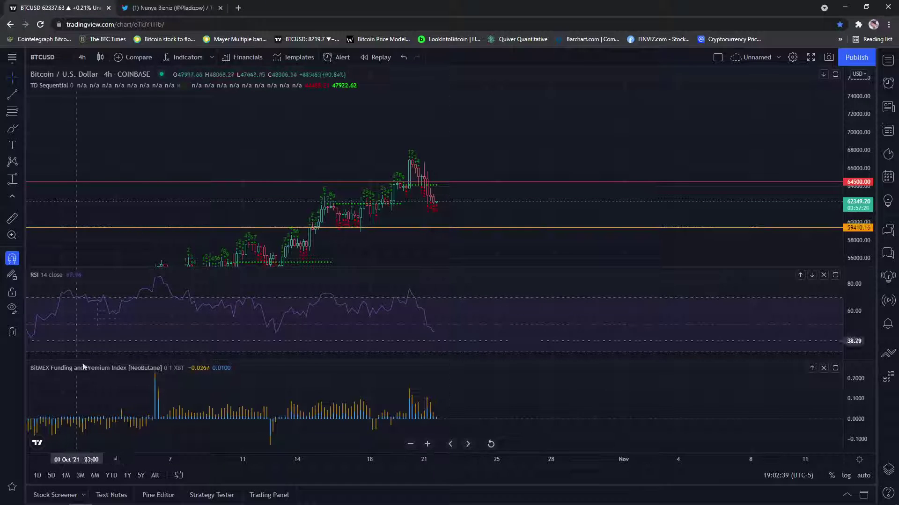
left_click(220, 368)
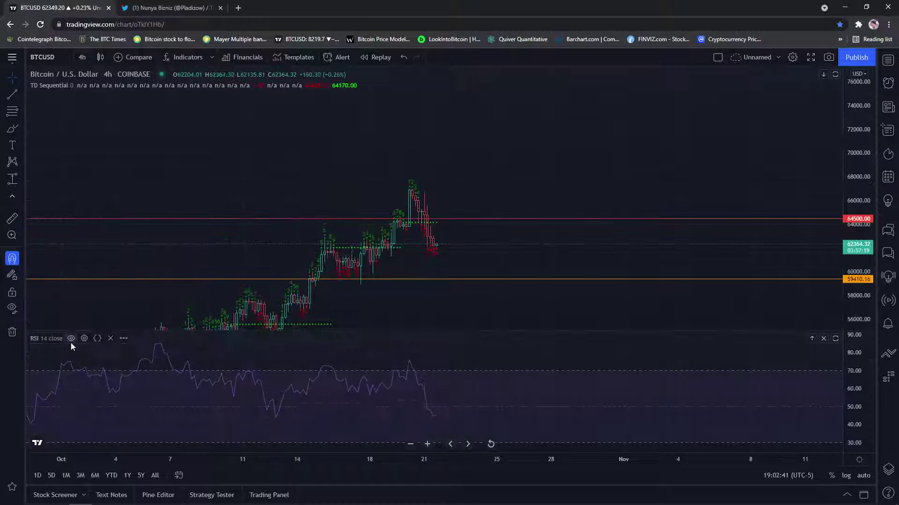
left_click(111, 339)
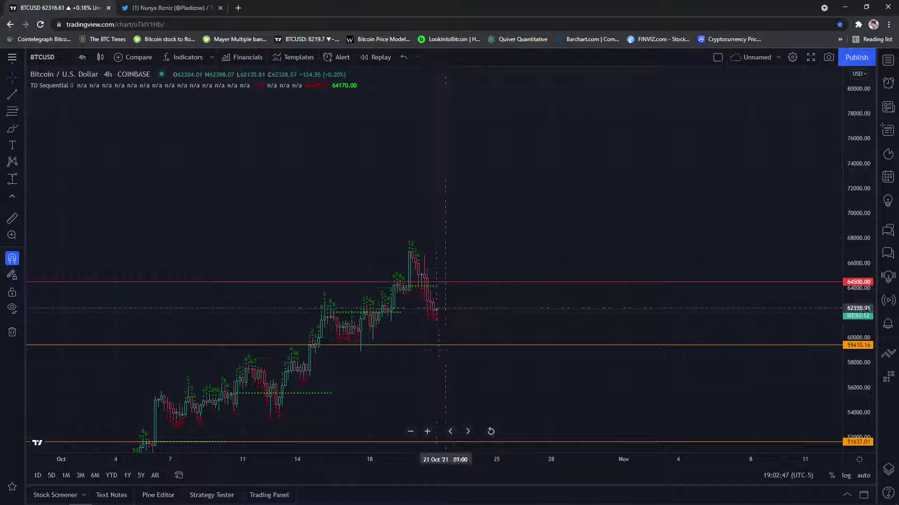
scroll(457, 323, "down", 2)
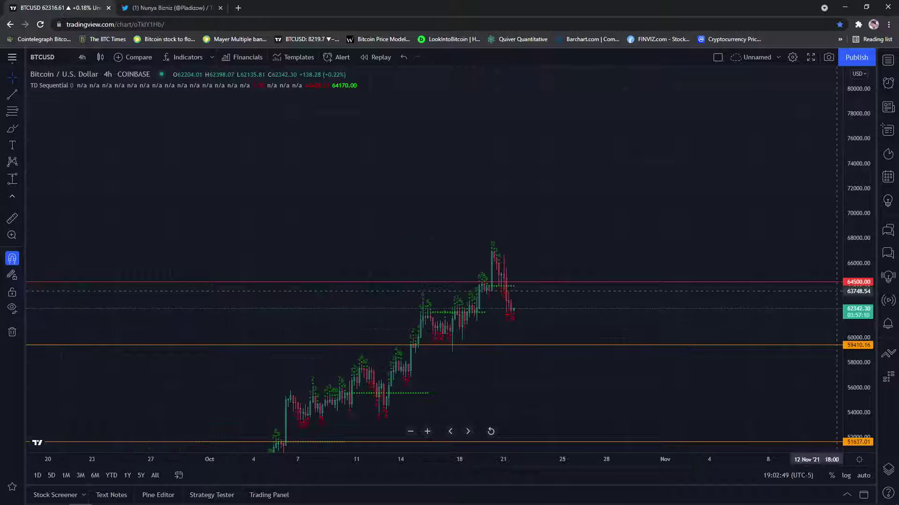